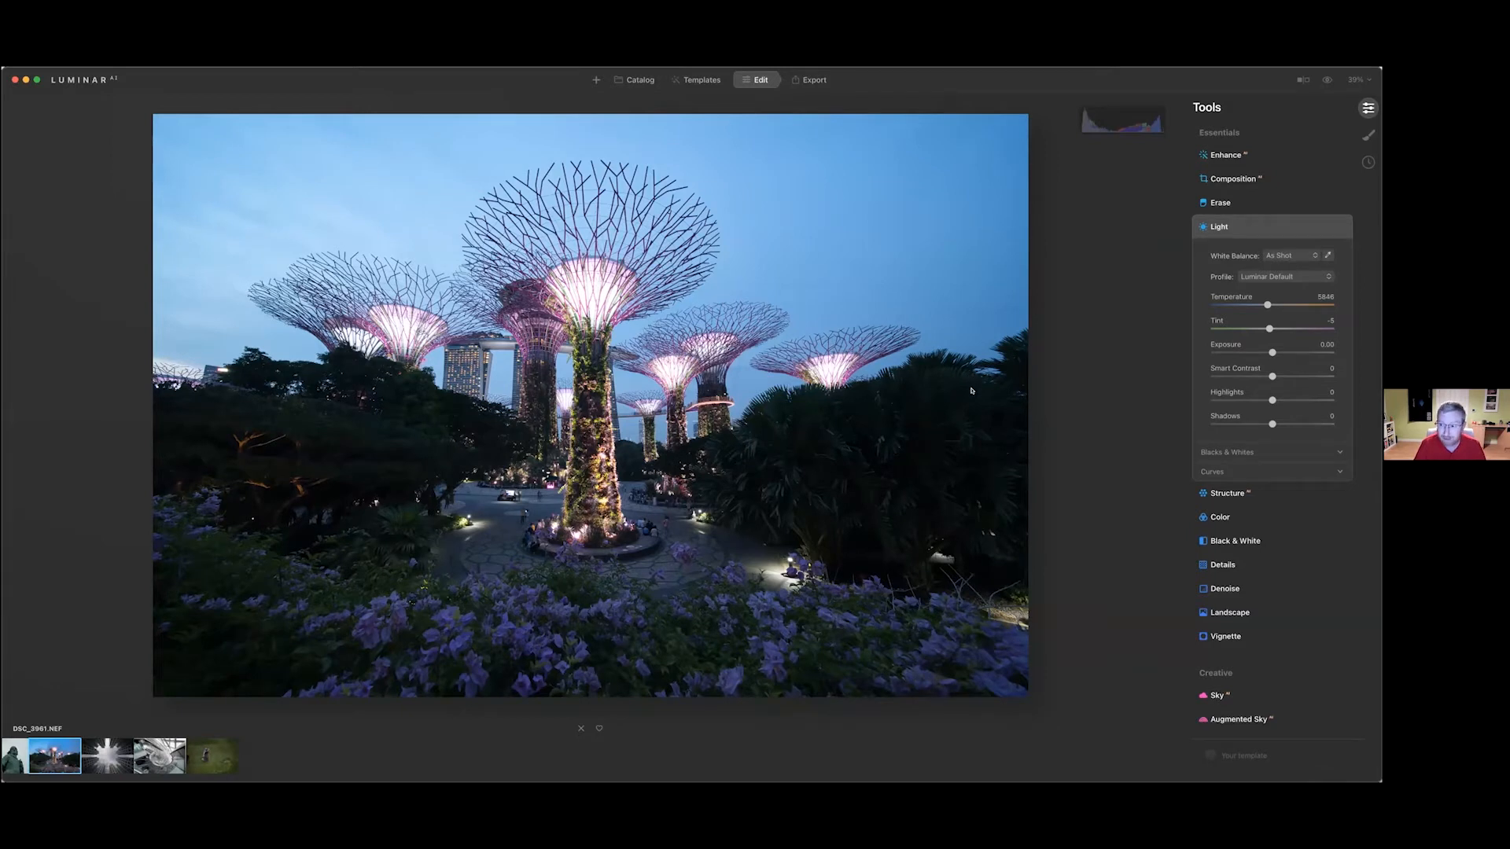
Erase four small spots in the sky using the Erase tool with a brush radius of 21
left_click(1253, 204)
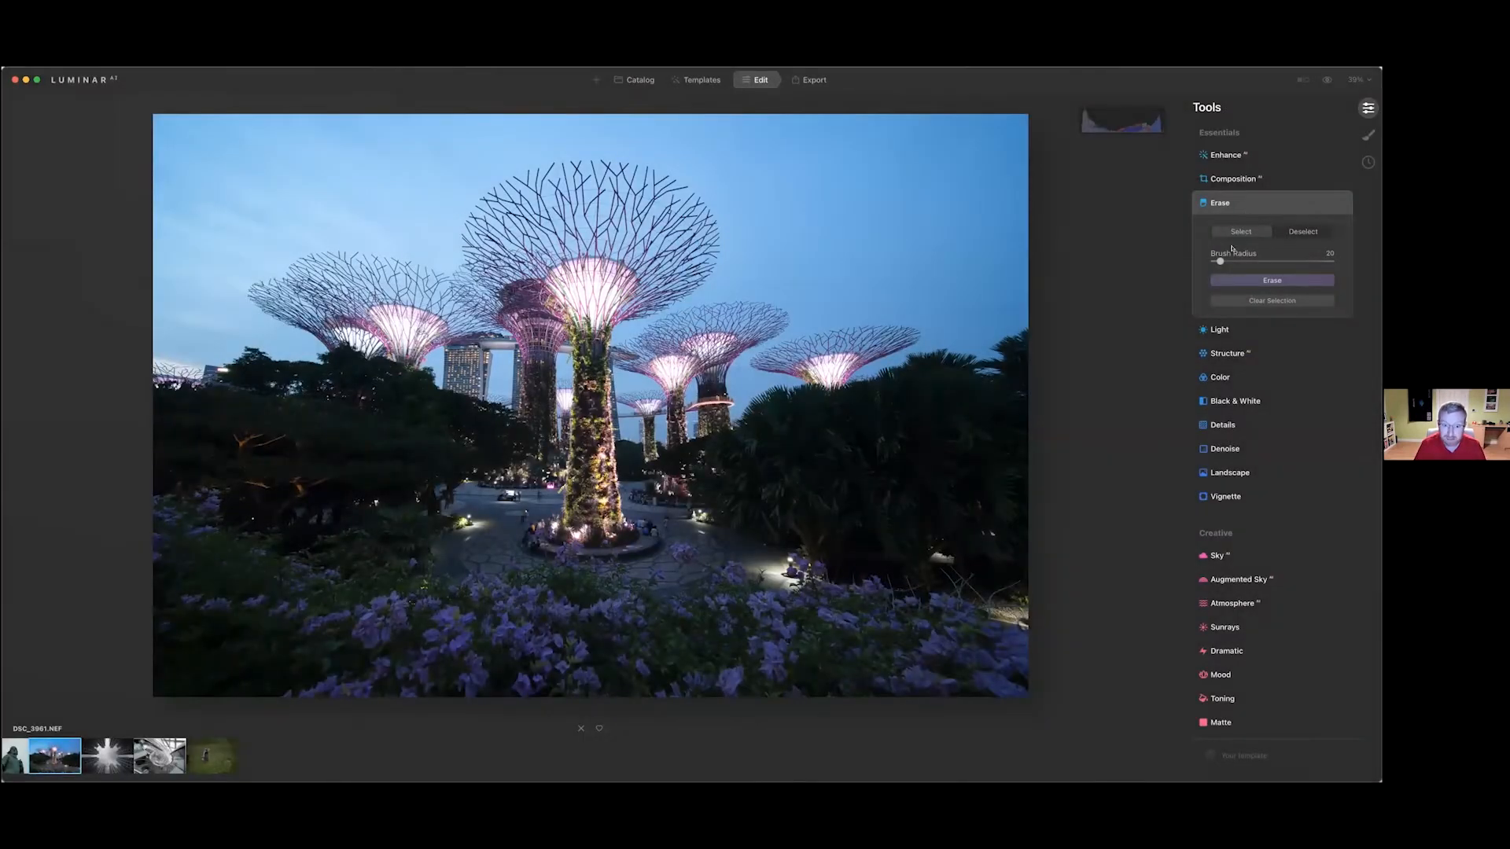
left_click(1263, 281)
left_click_drag(1220, 259, 1221, 260)
left_click_drag(926, 172, 929, 167)
left_click_drag(397, 152, 408, 153)
left_click_drag(172, 207, 183, 205)
left_click_drag(318, 114, 329, 115)
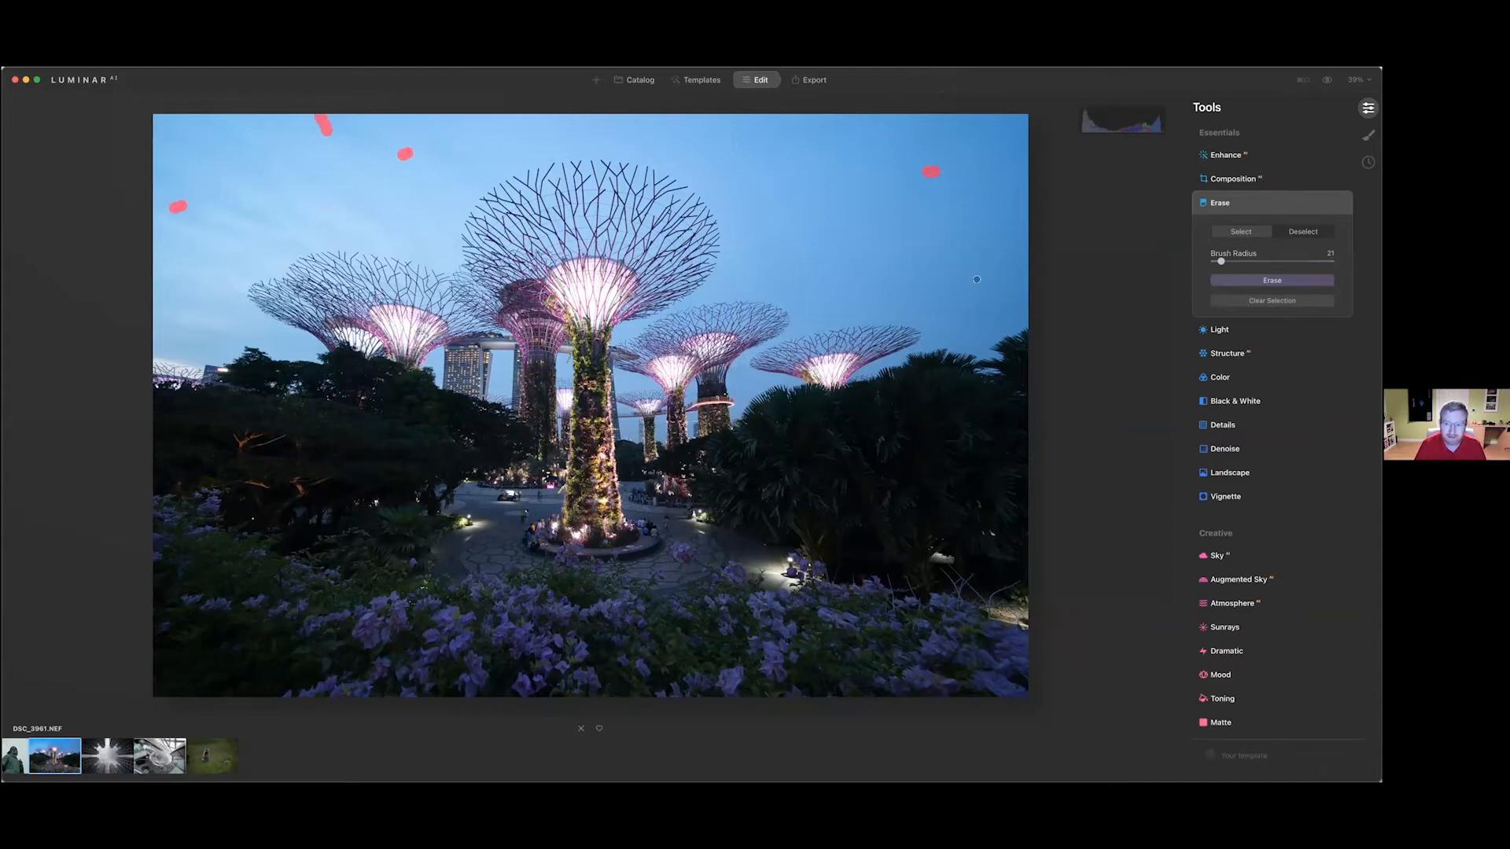
left_click(1275, 280)
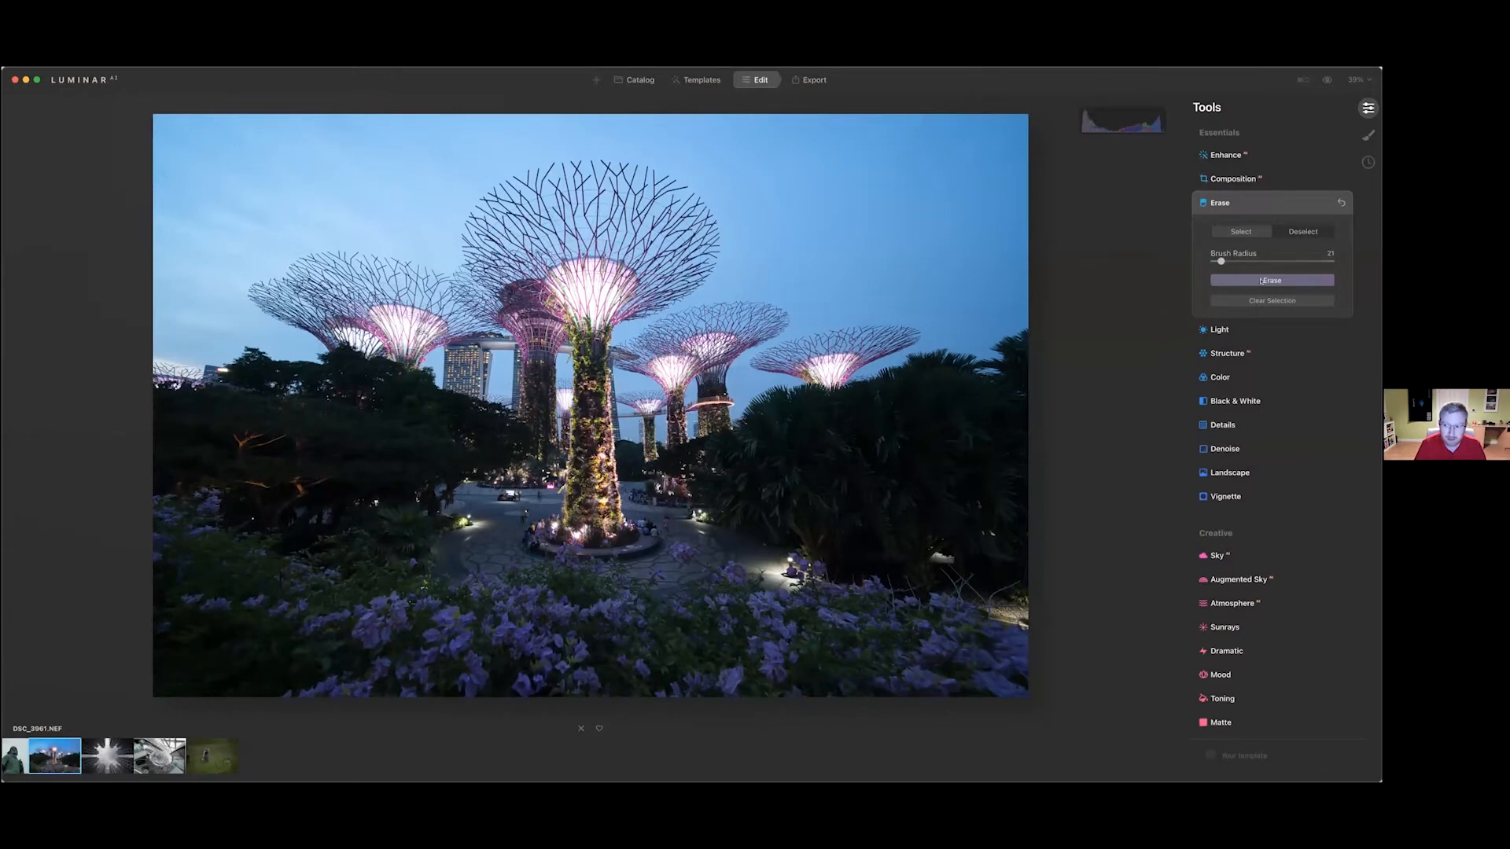
Set the Light profile to Camera Flat, compare with the original, and set the white balance to Cloudy
left_click(1249, 332)
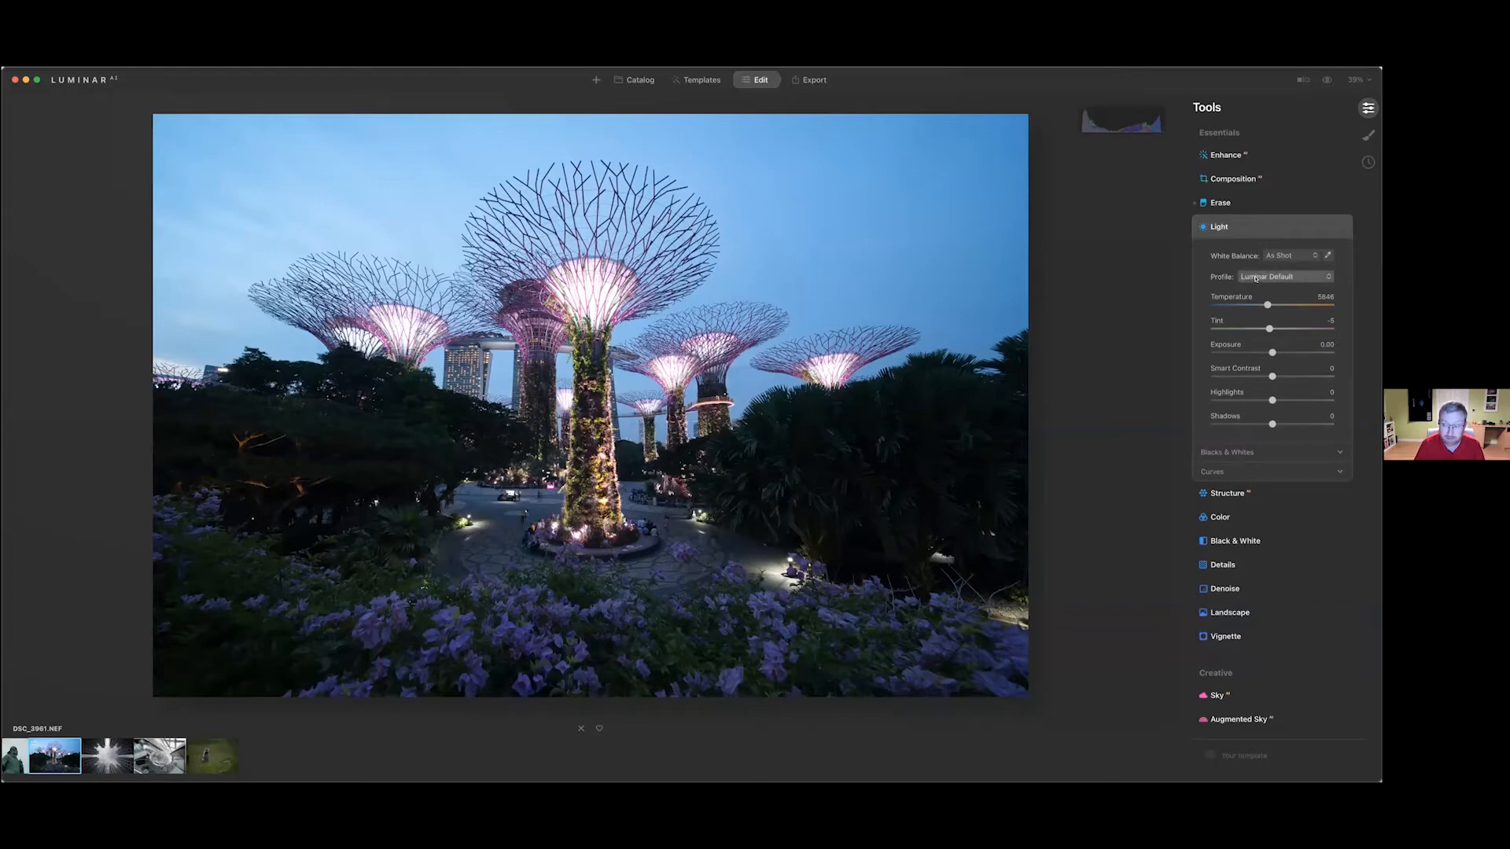
left_click(1256, 278)
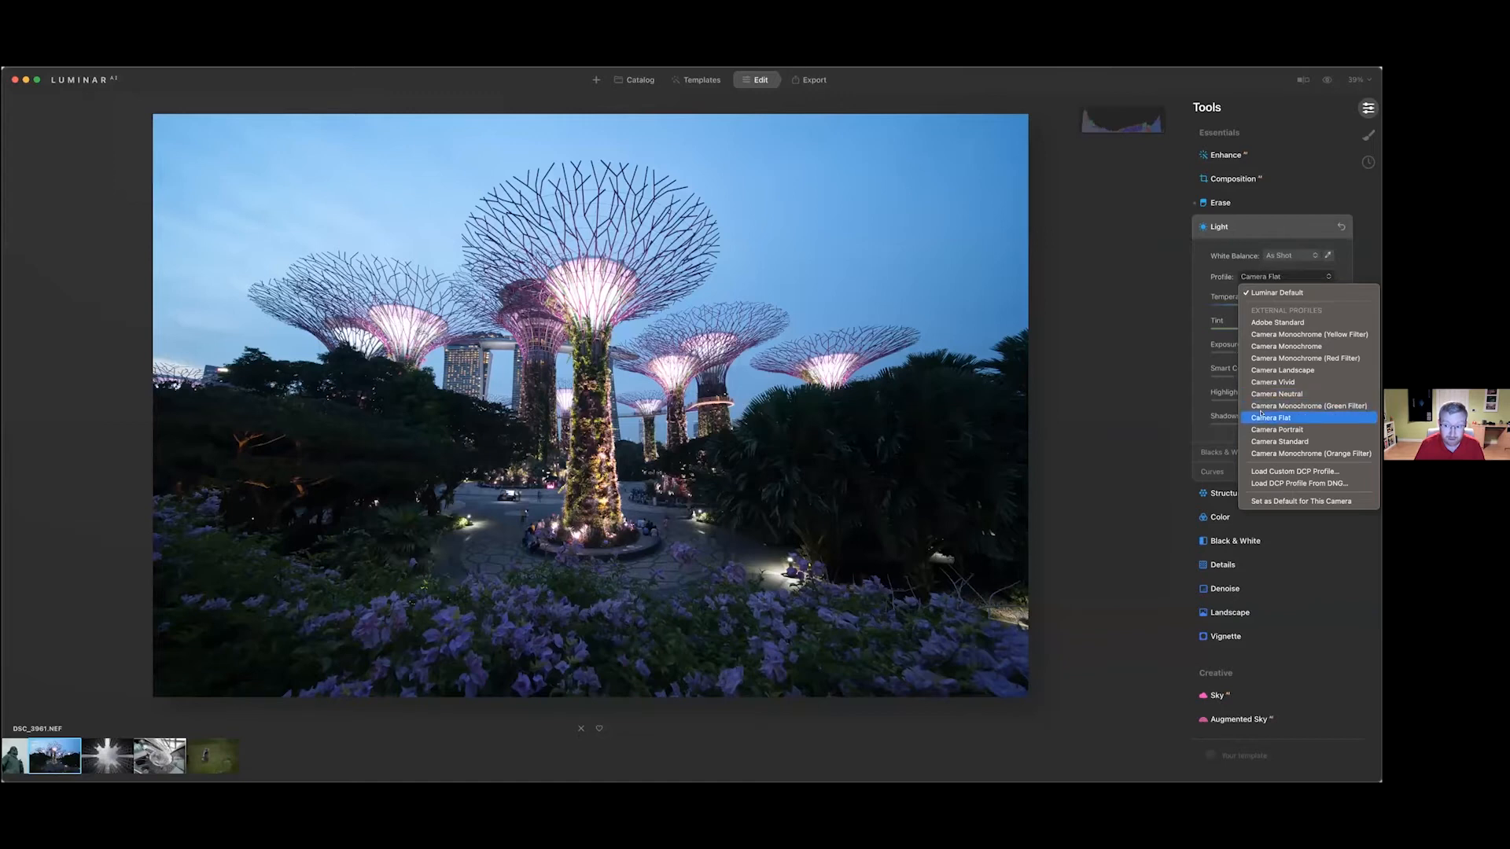
left_click(1257, 420)
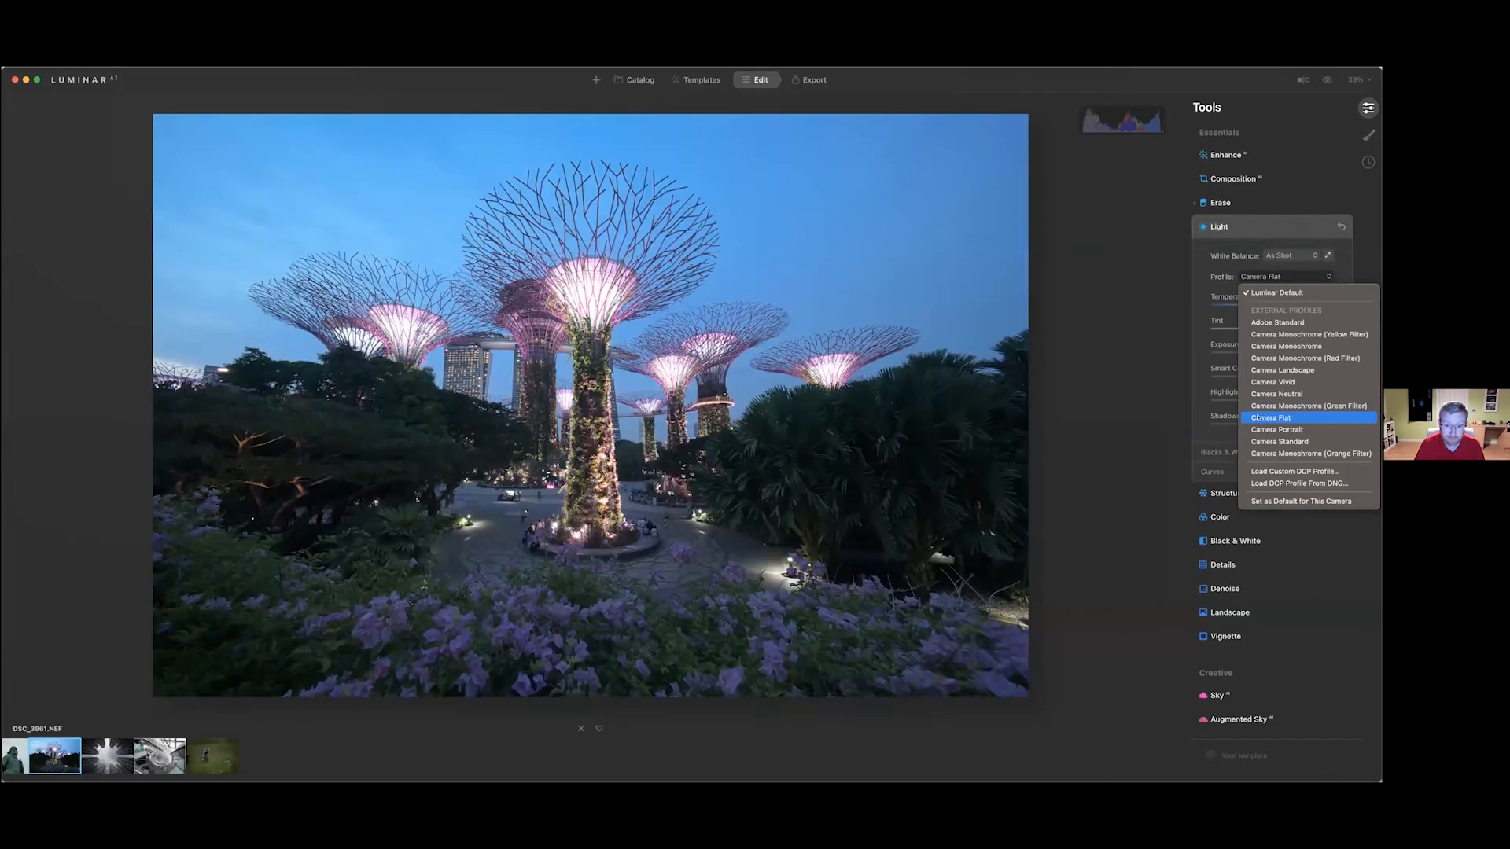
left_click(1257, 419)
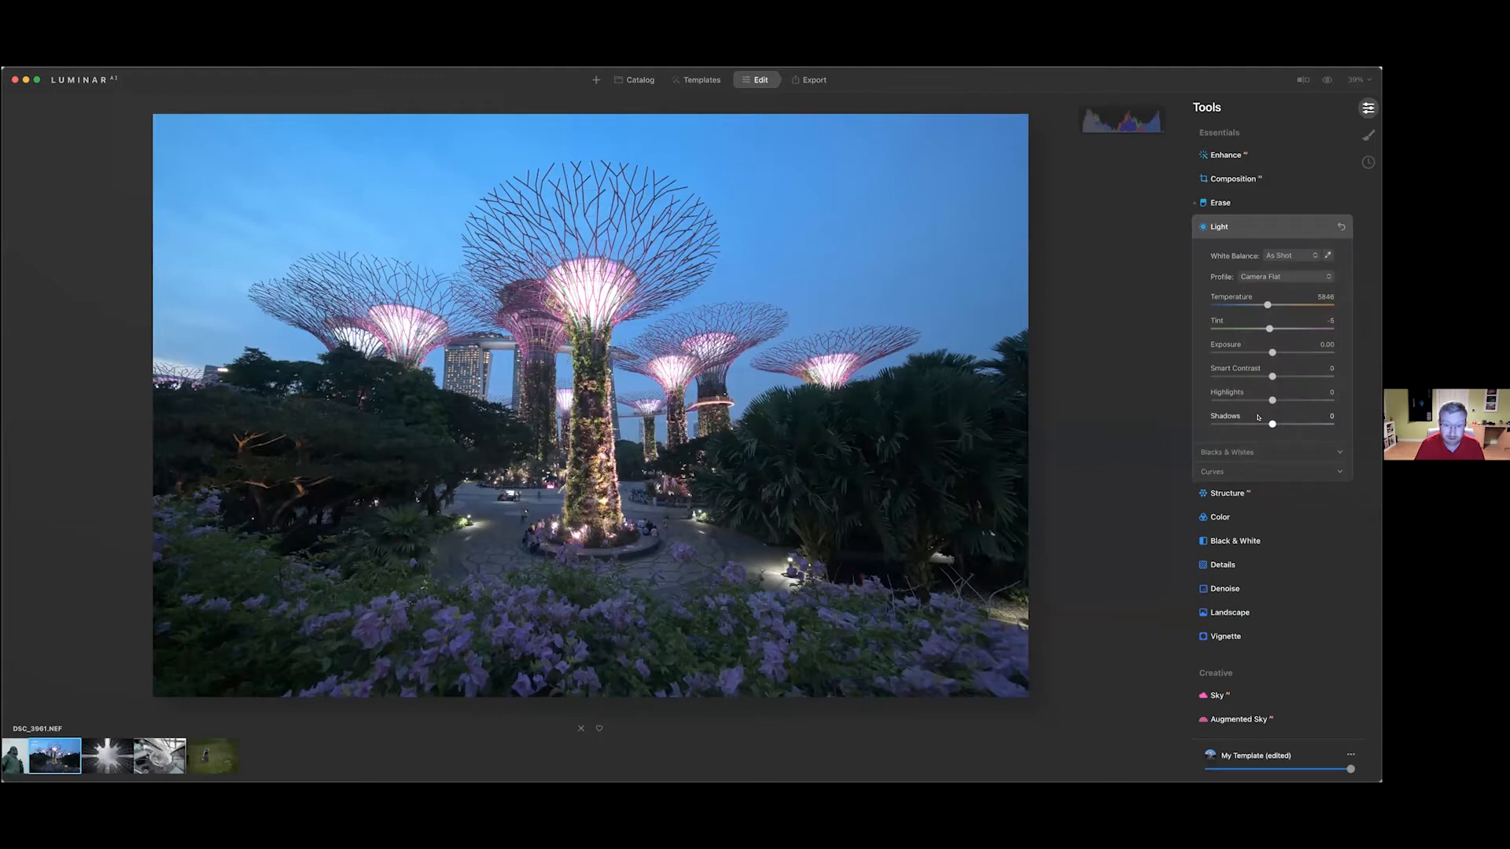
left_click(1327, 81)
left_click(1327, 81)
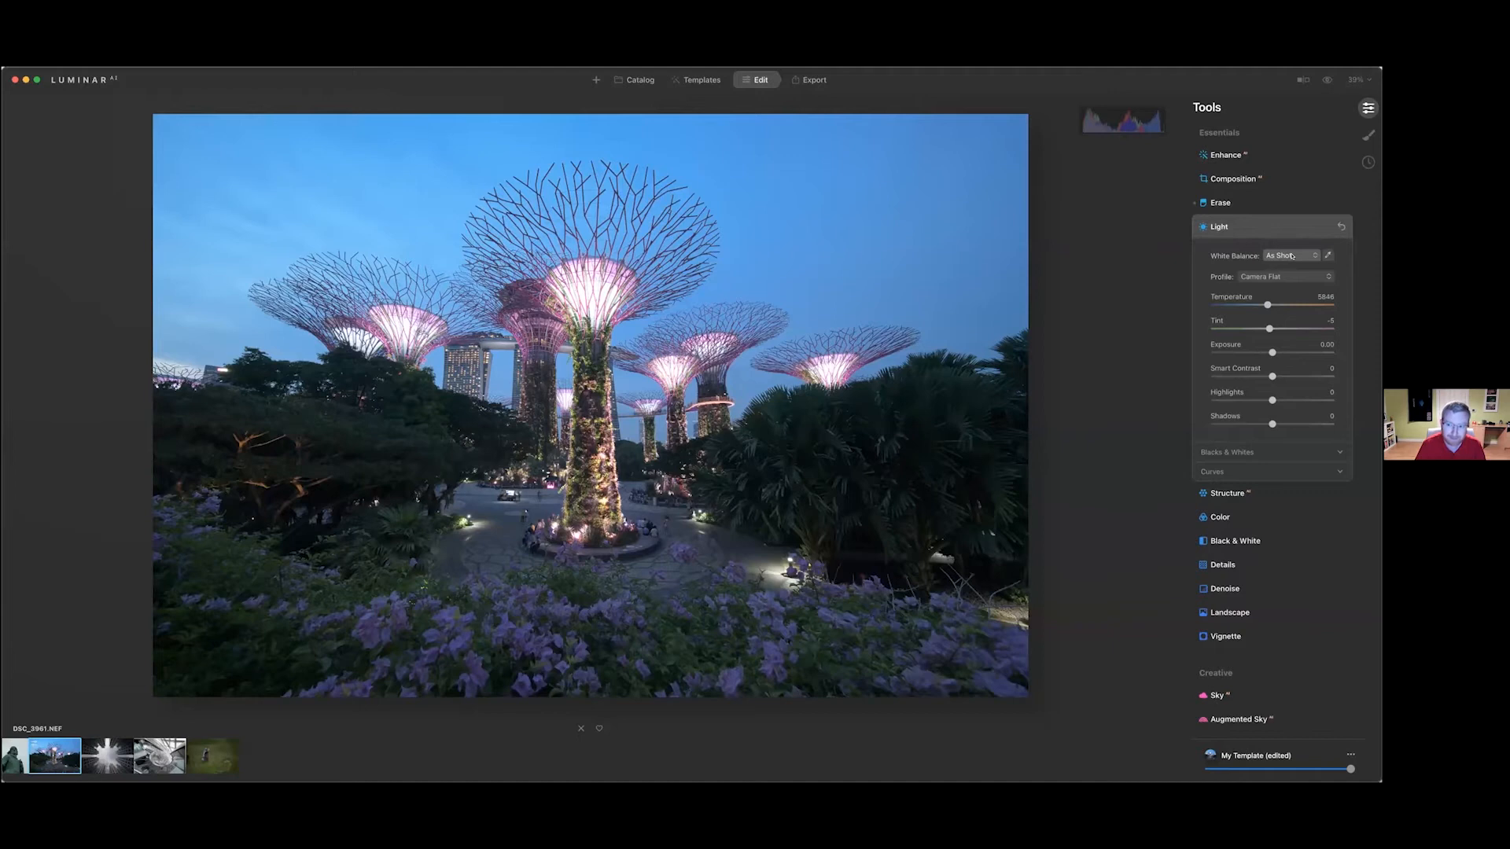
left_click(1292, 255)
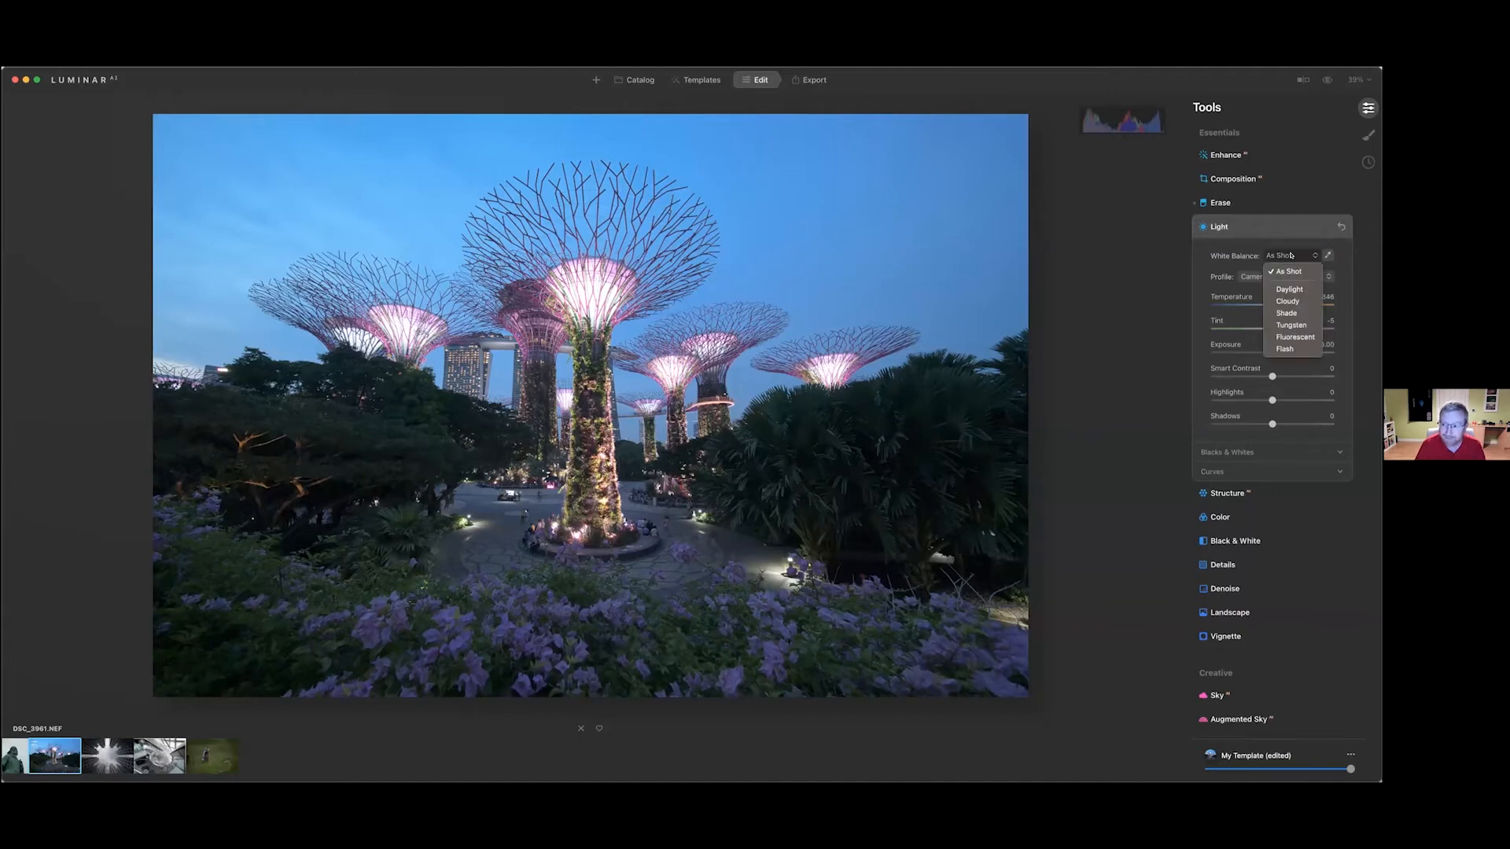
left_click(1282, 301)
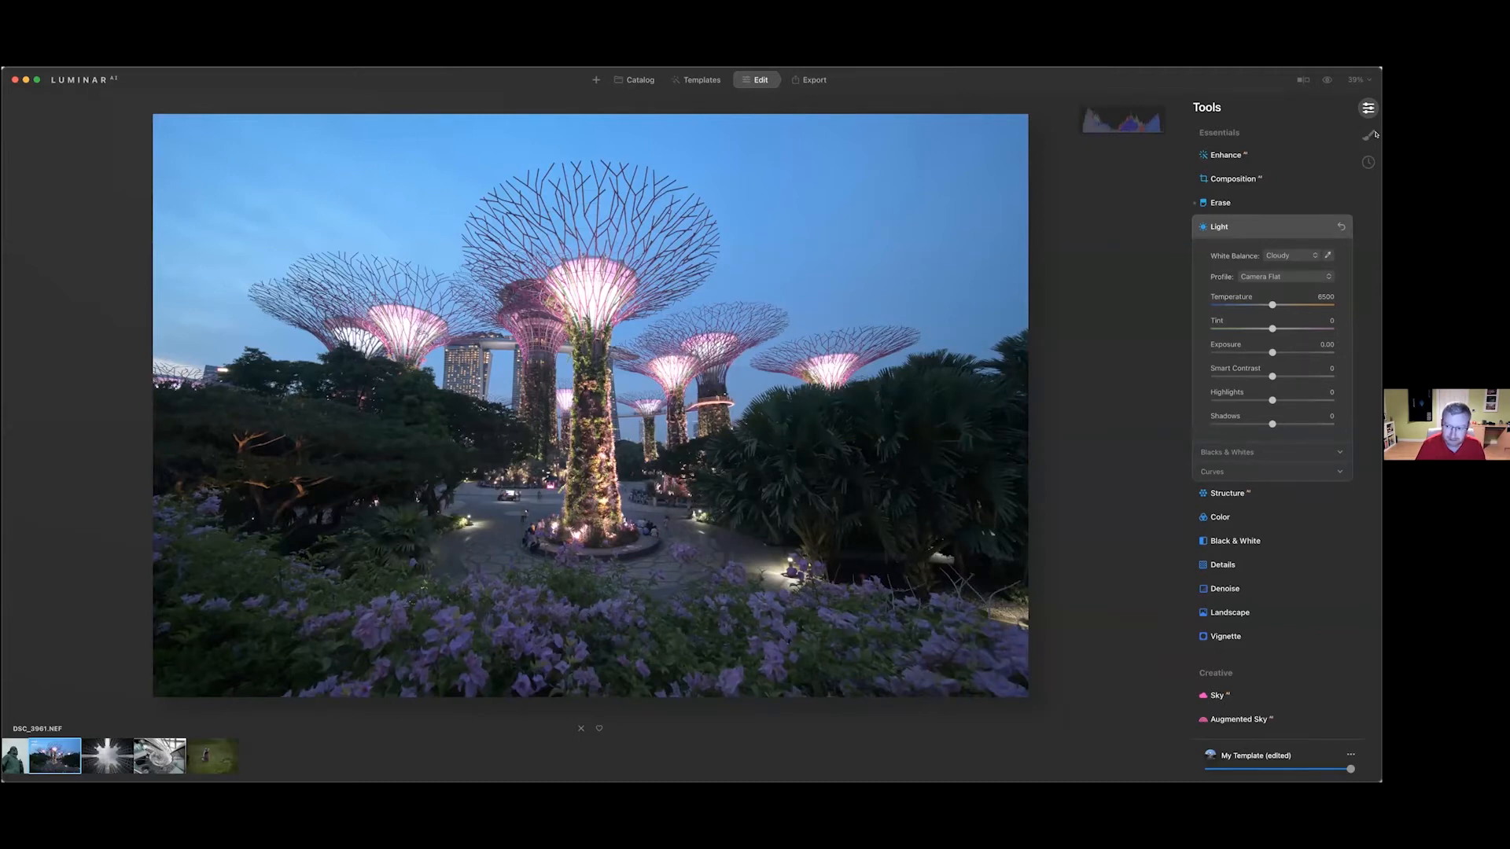
Enhance the photo with Sky Enhancer at 30 and Accent at 30, and compare it without the effect
left_click(1227, 155)
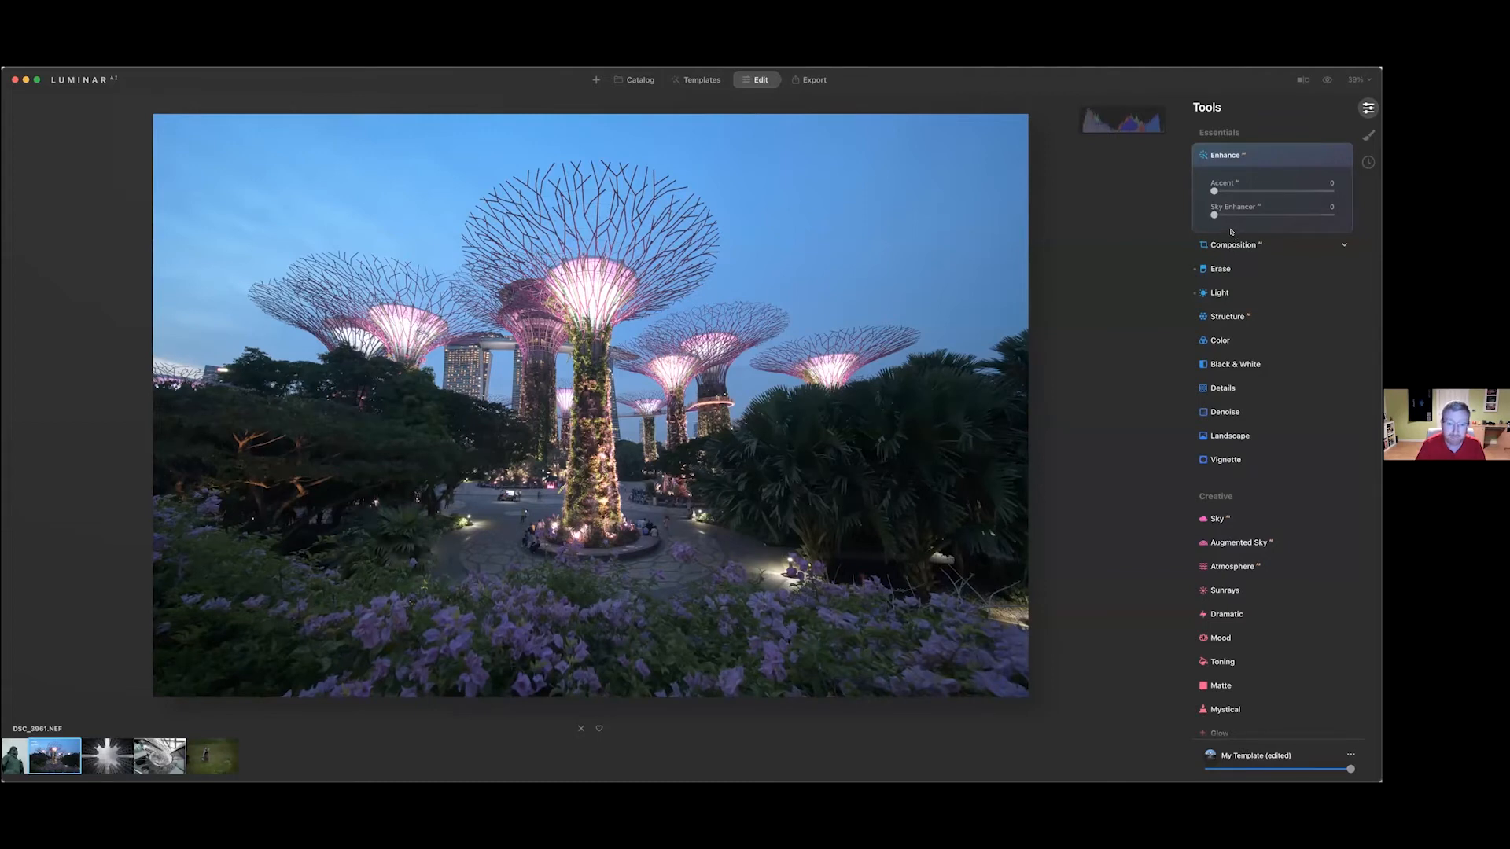
left_click_drag(1215, 214, 1251, 215)
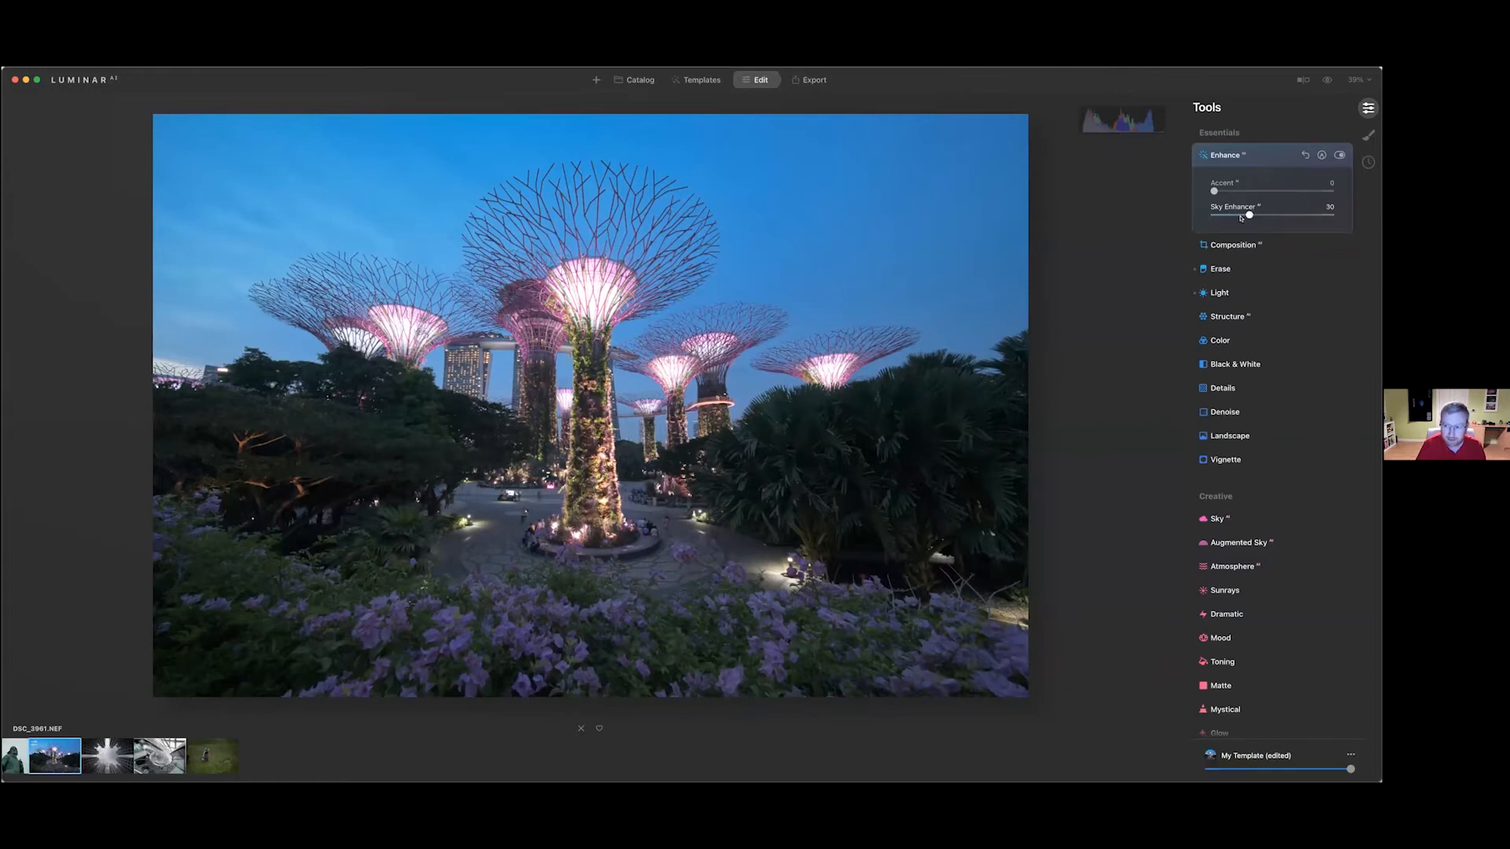
scroll(1242, 206, "down", 1)
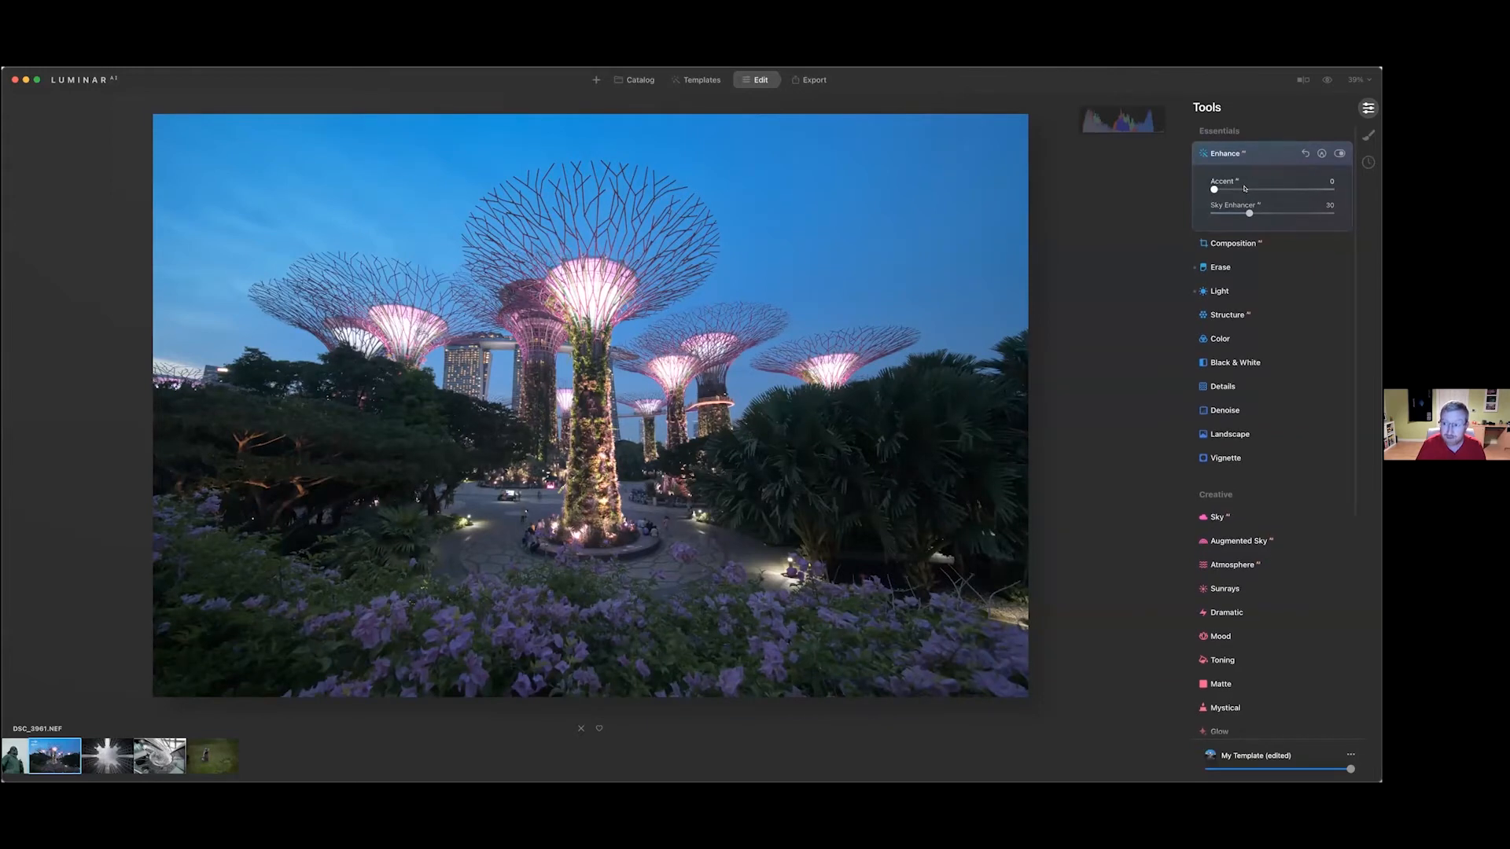
left_click(1246, 189)
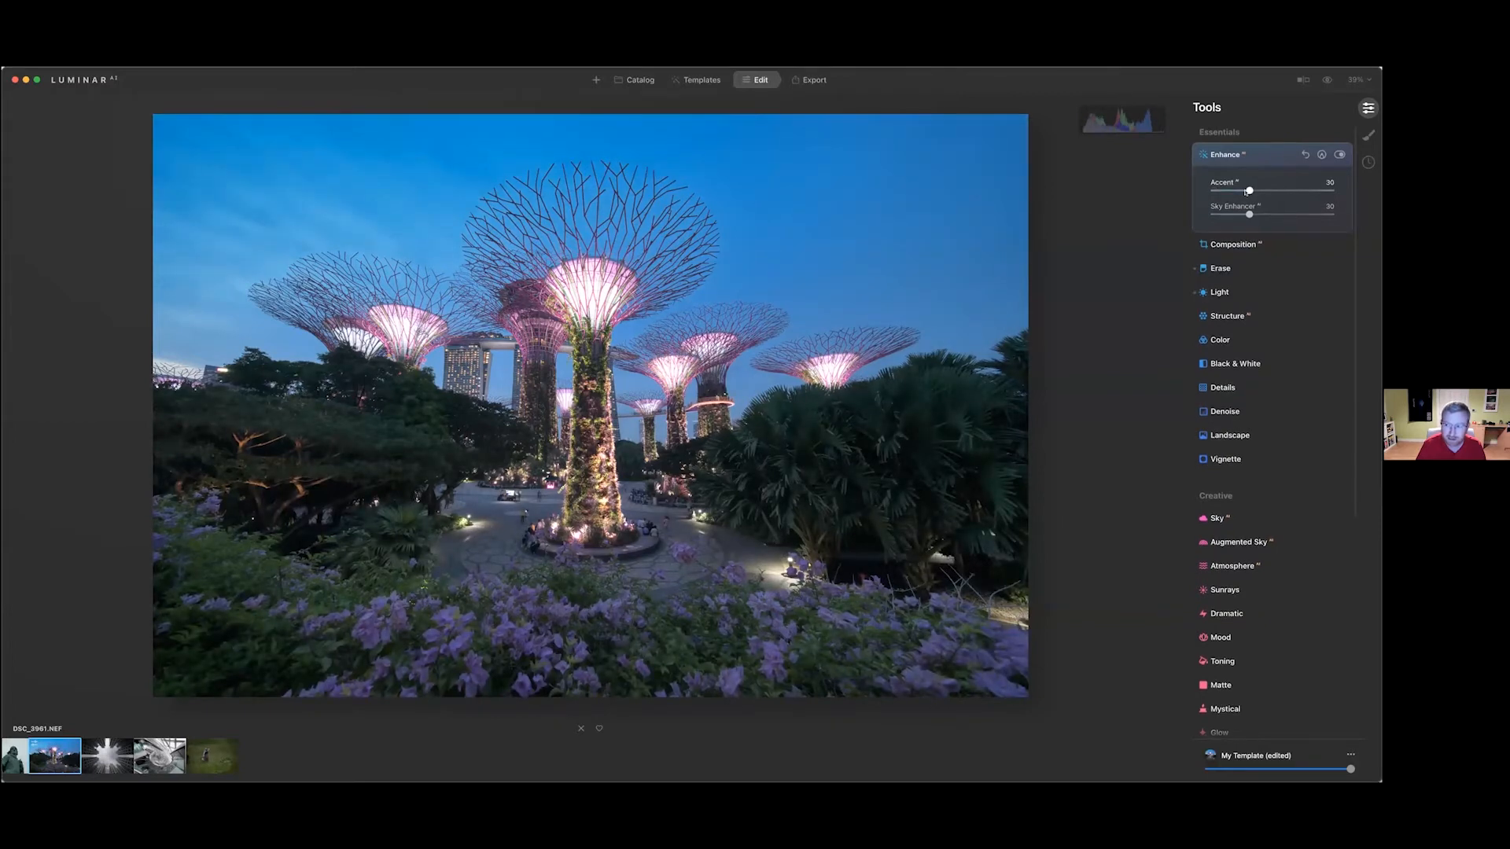
left_click(1340, 155)
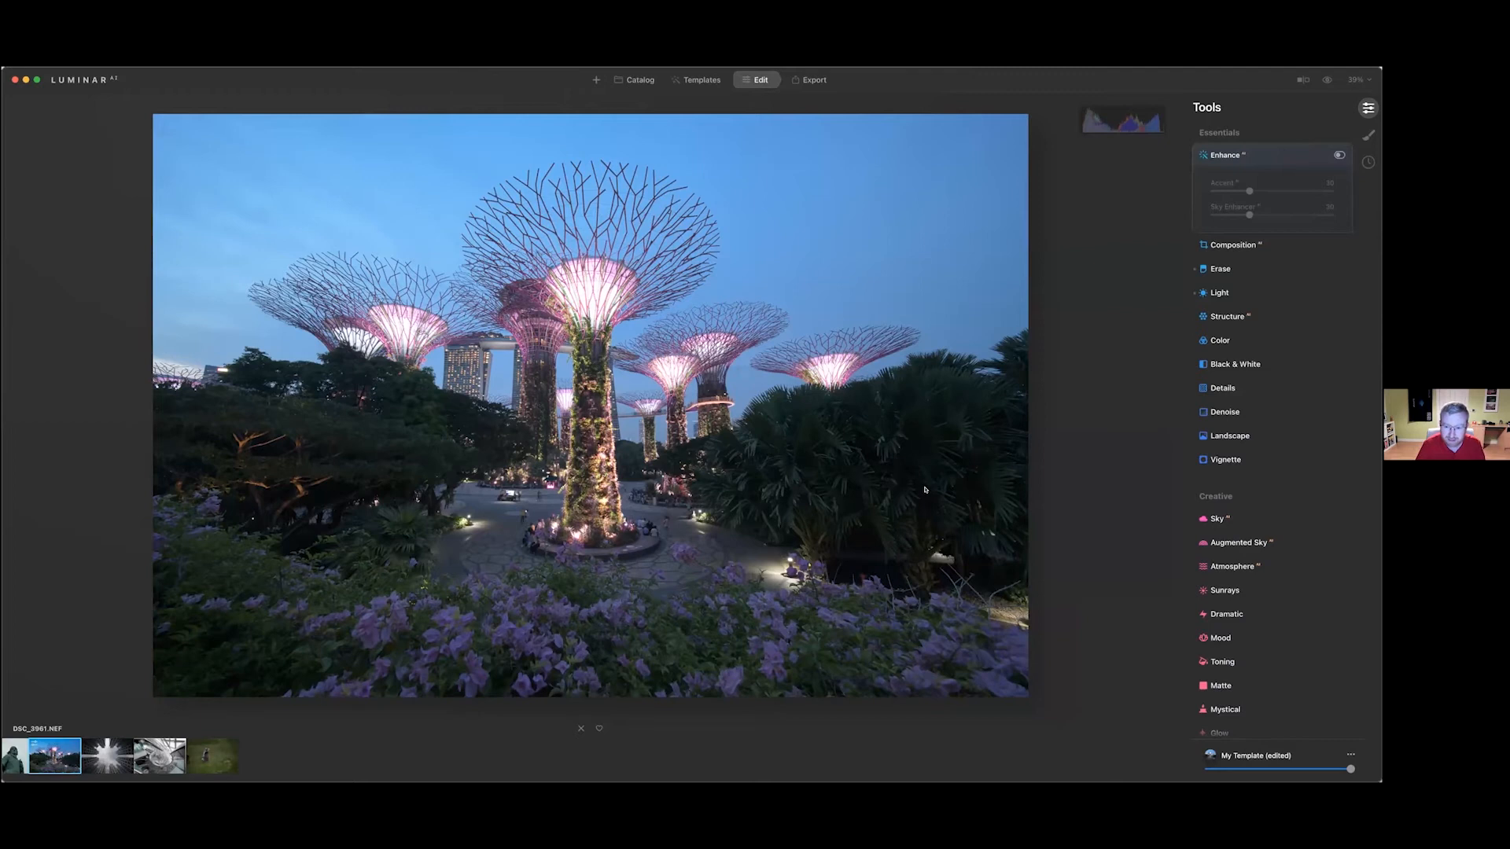
left_click(1339, 156)
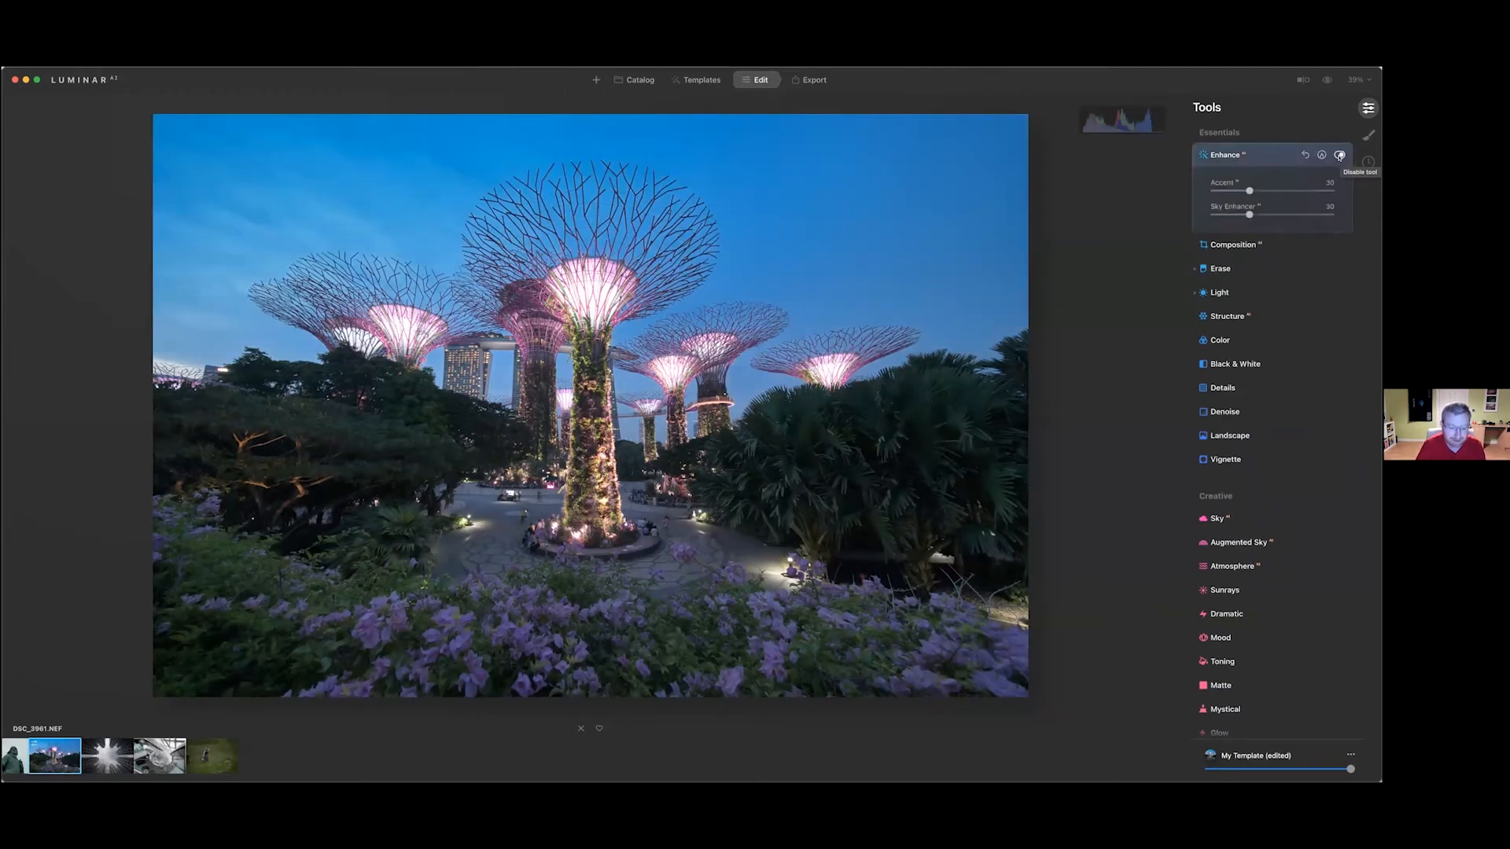
Add a vignette with an amount of -50 and a feather of 100, and compare it without the effect
left_click(1232, 460)
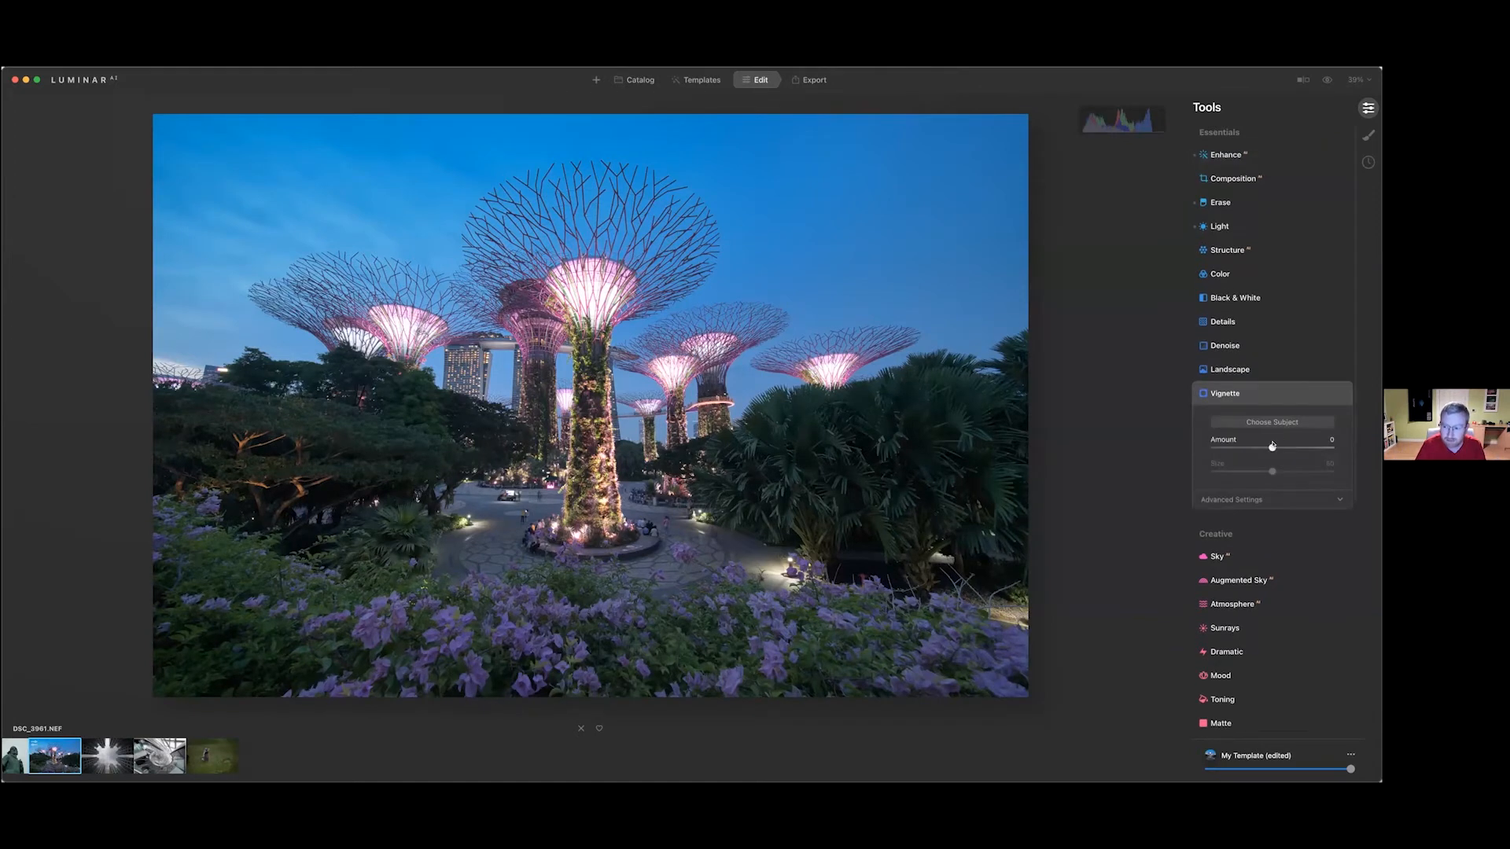
left_click_drag(1272, 446, 1240, 446)
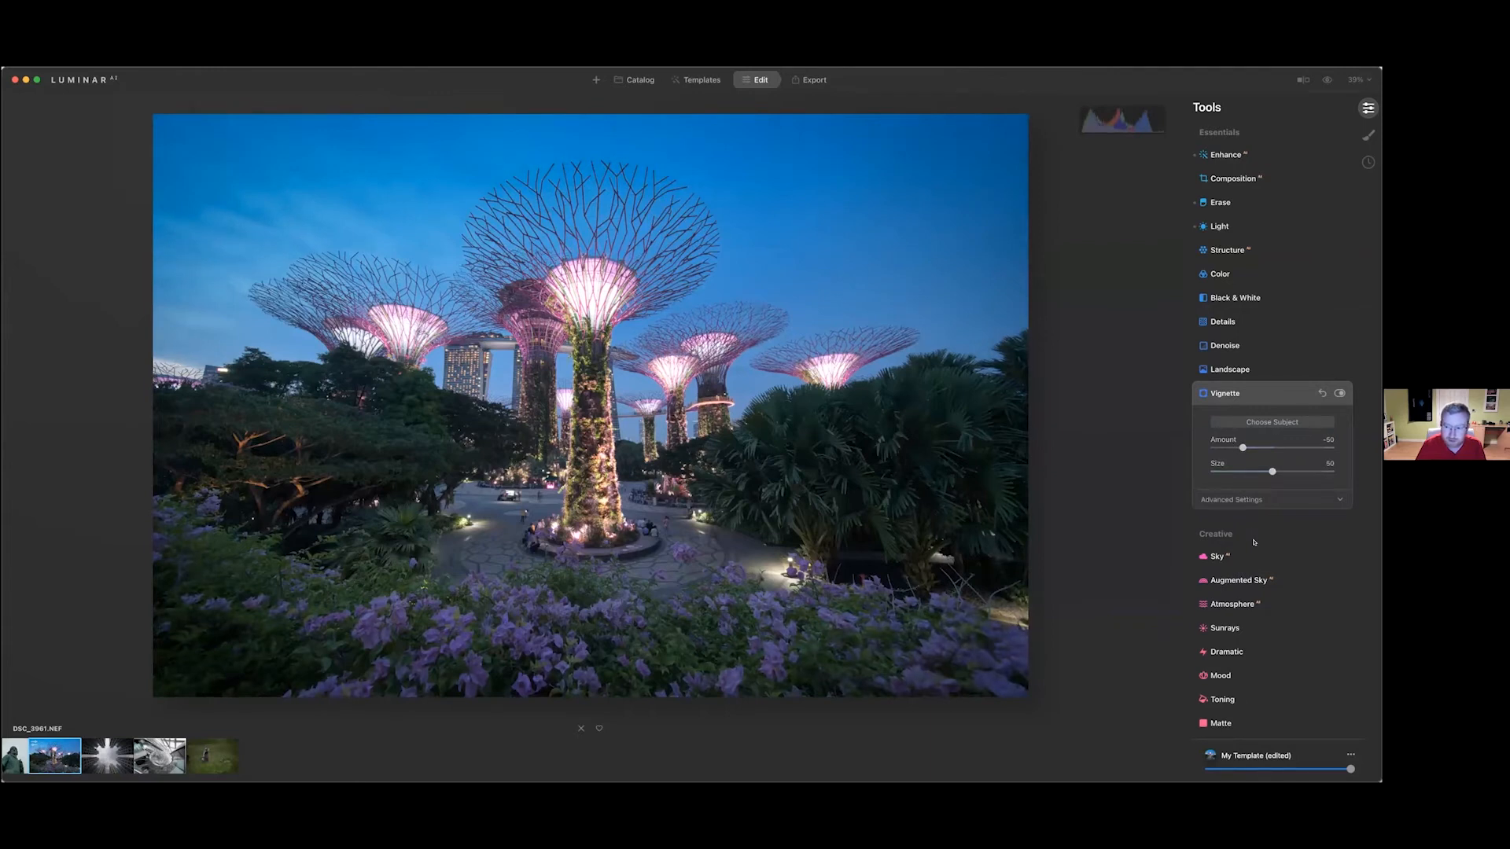
left_click(1266, 500)
left_click_drag(1273, 567, 1338, 566)
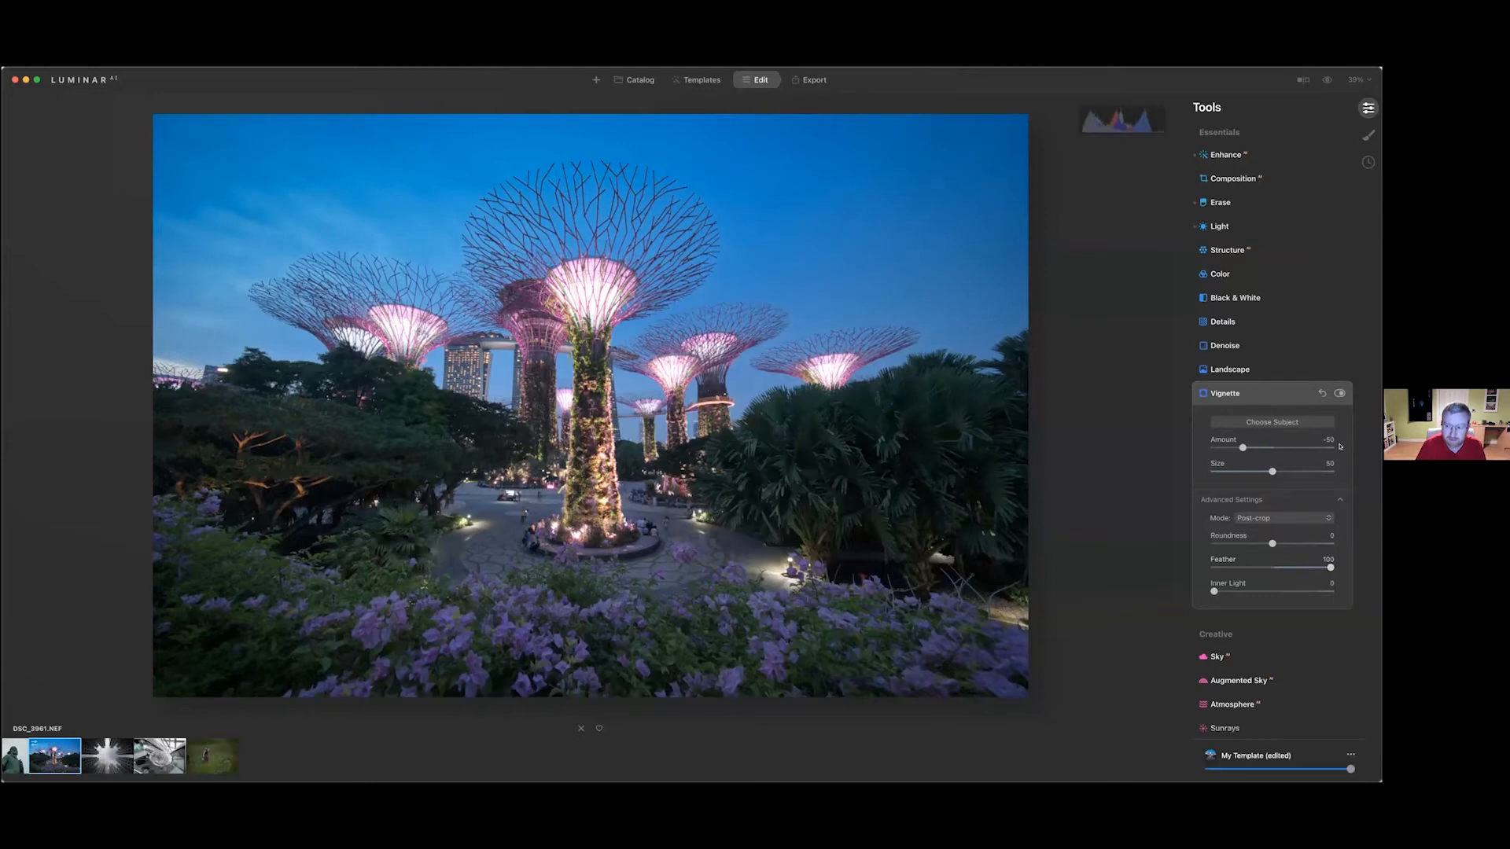
left_click(1340, 393)
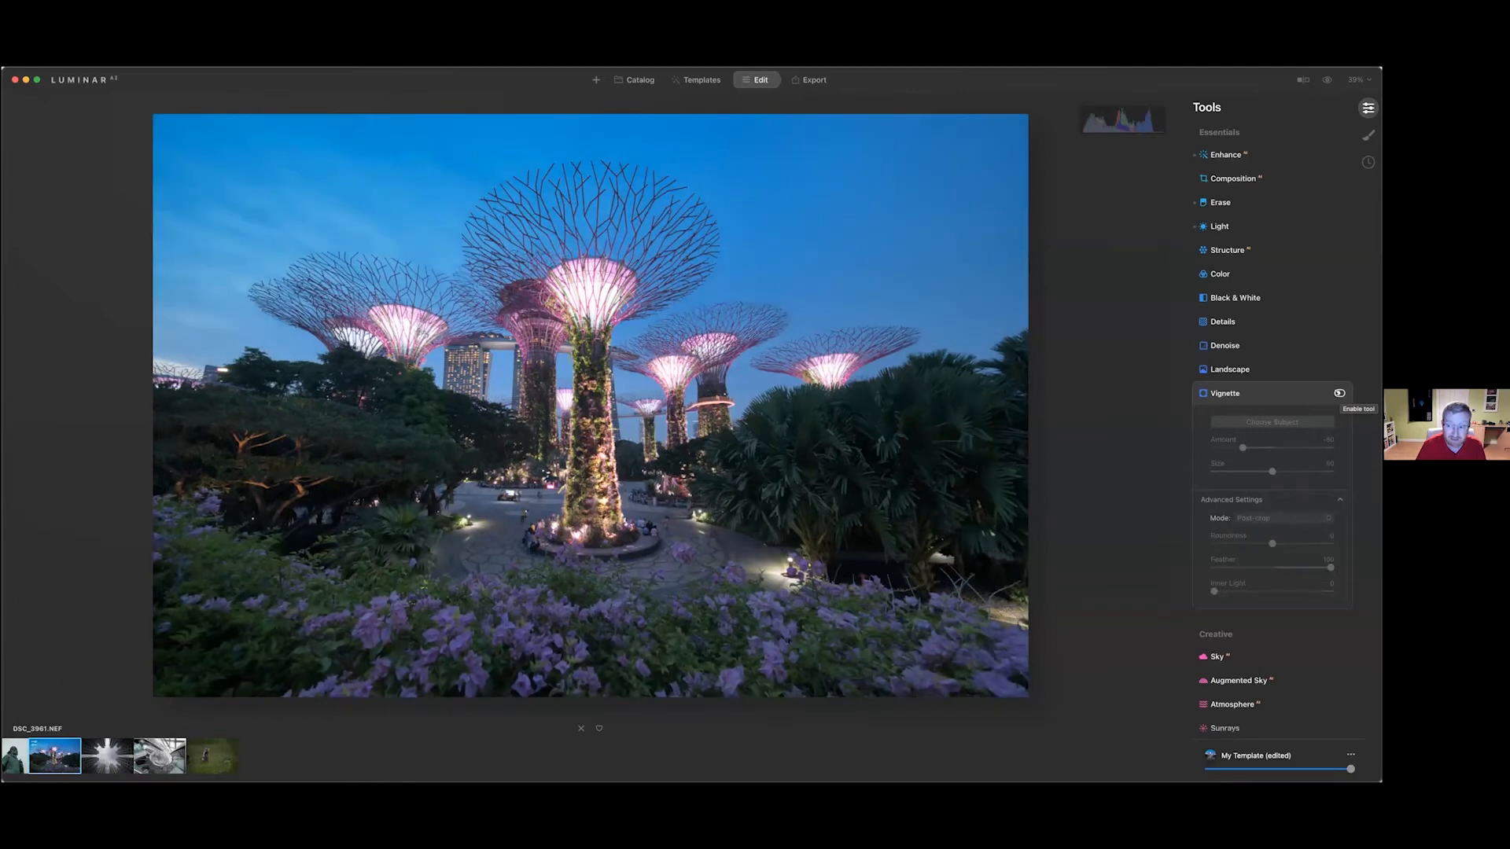
left_click(1339, 394)
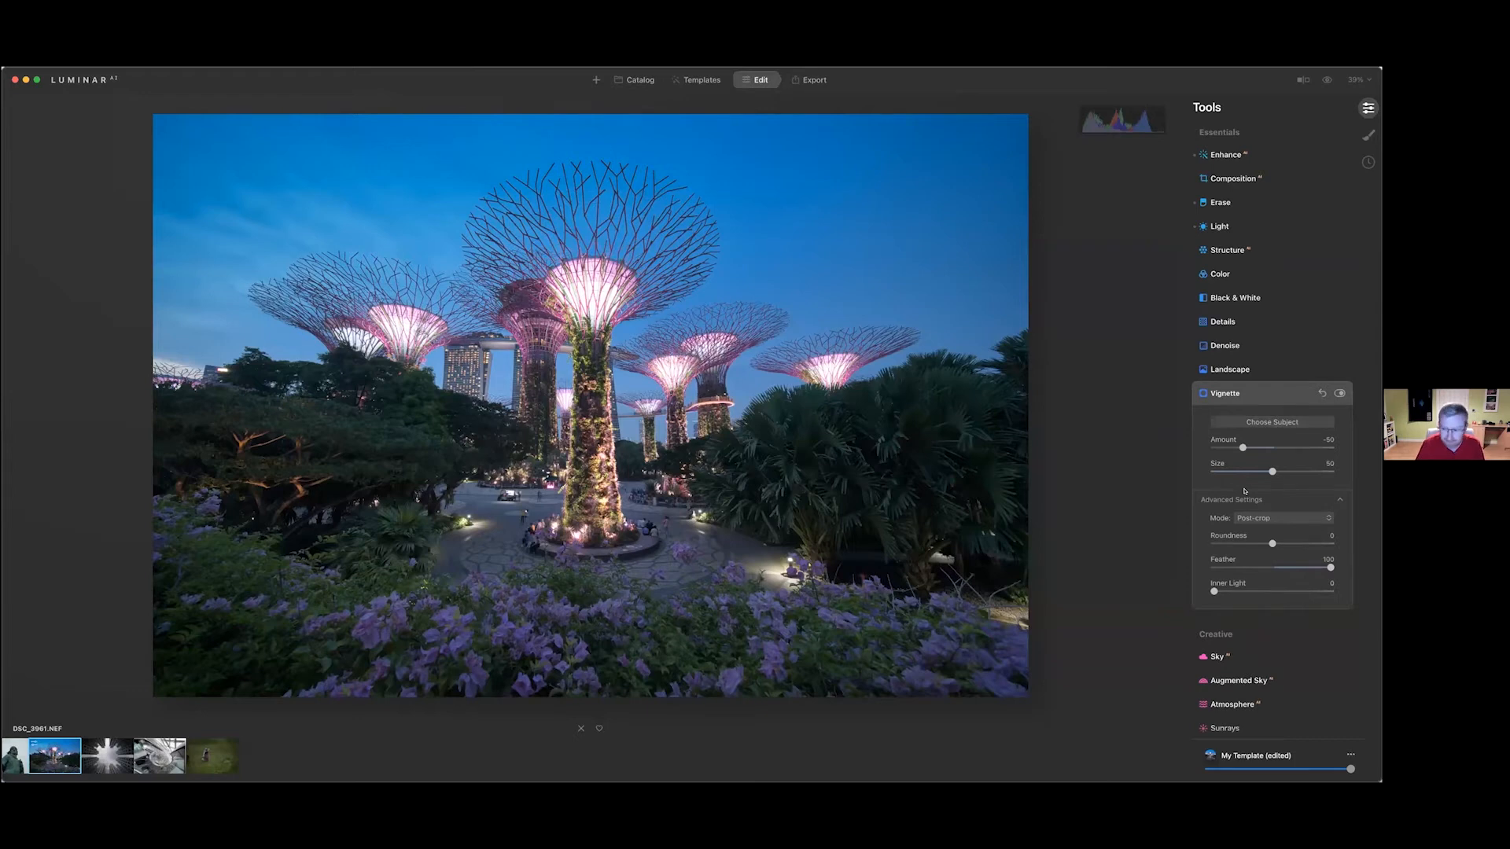
Warm the overall photo with Color Harmony by setting Warmth to about 19
scroll(1245, 492, "down", 3)
scroll(1288, 516, "down", 2)
scroll(1289, 517, "down", 5)
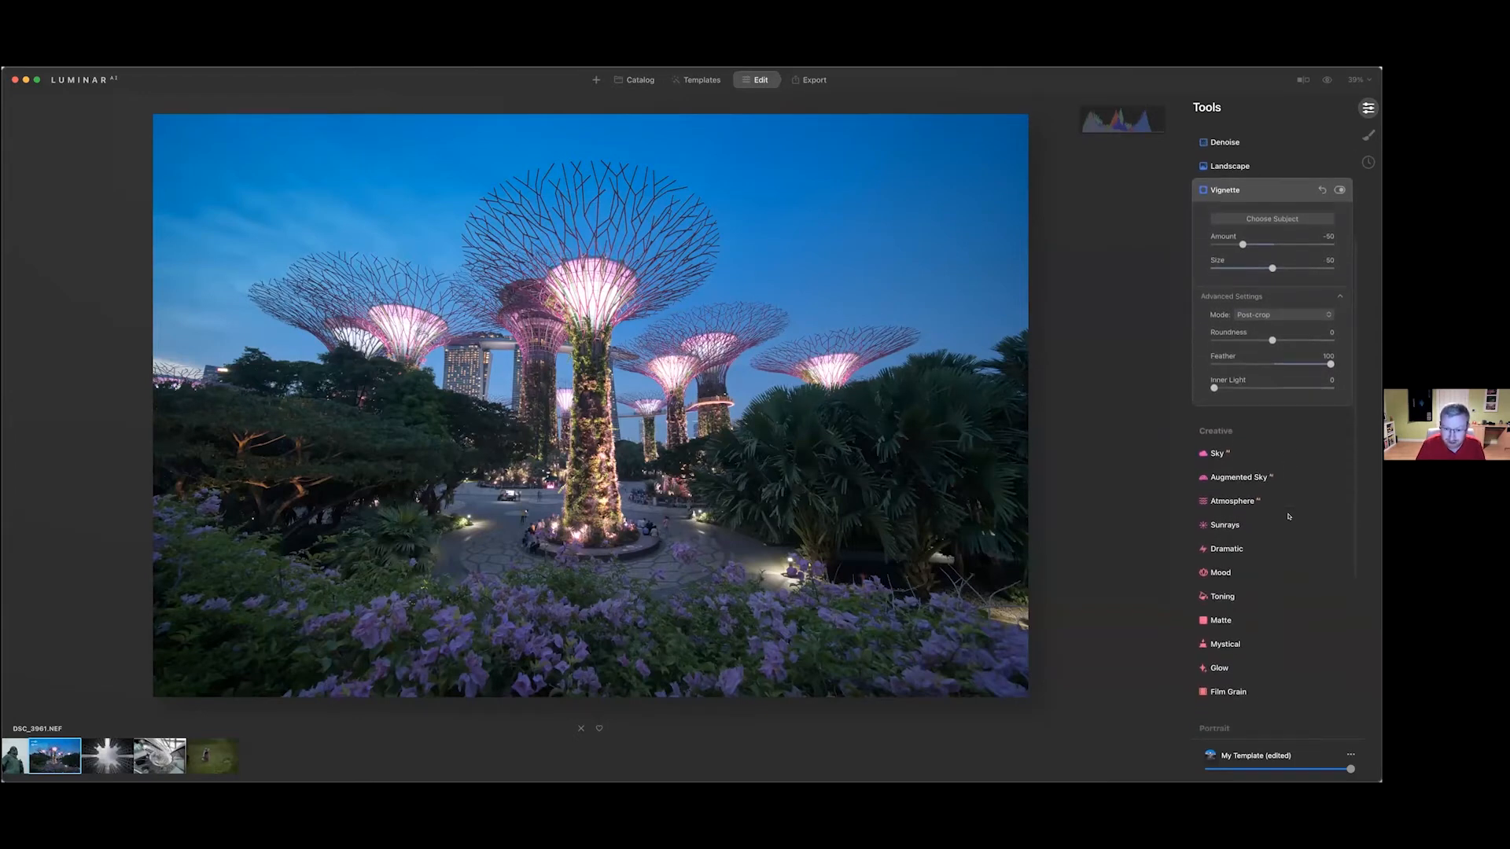
scroll(1288, 517, "down", 4)
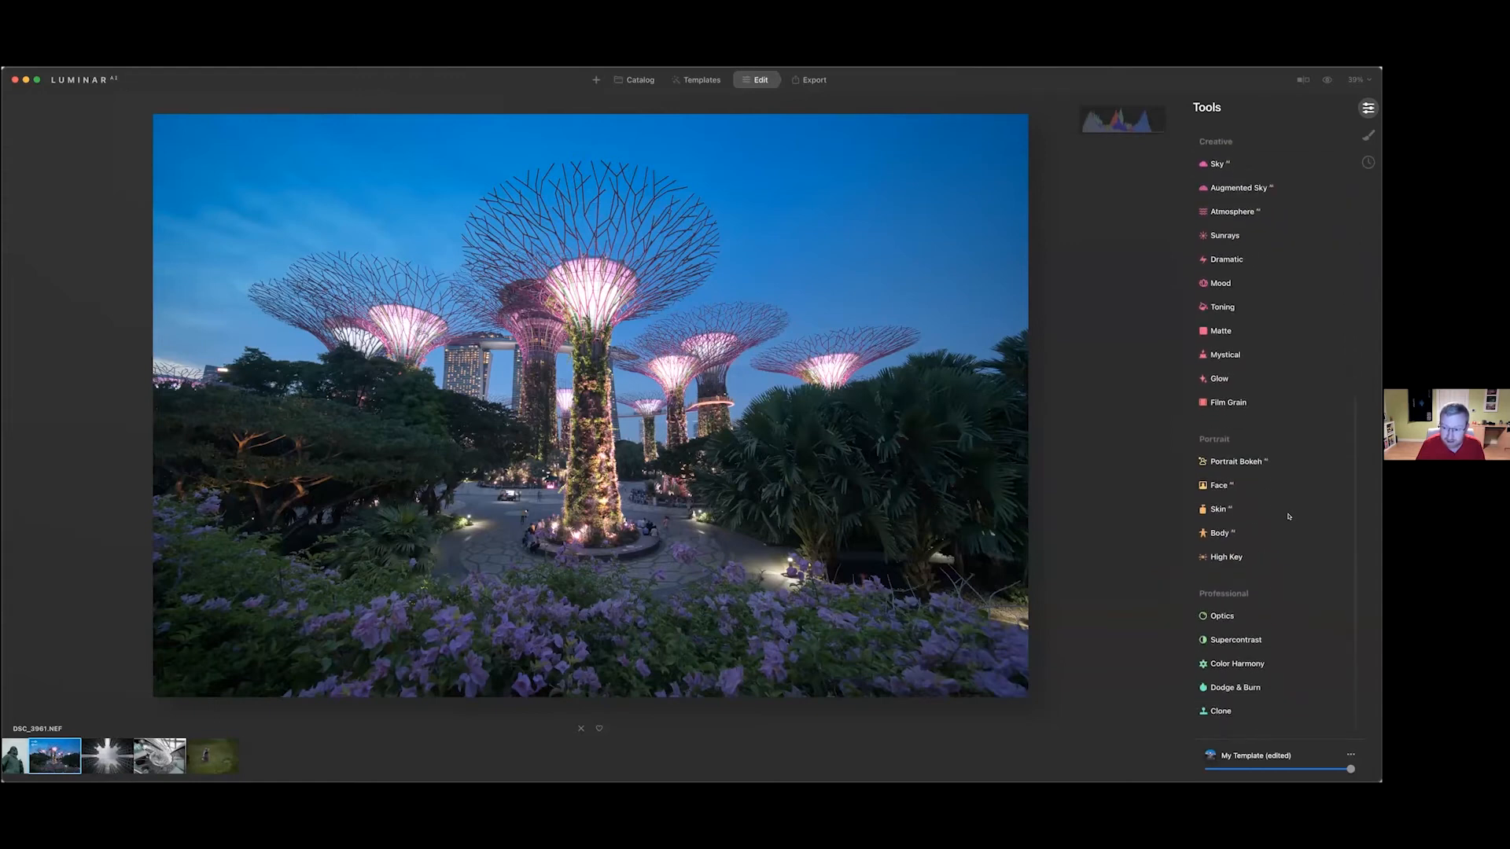
left_click(1249, 668)
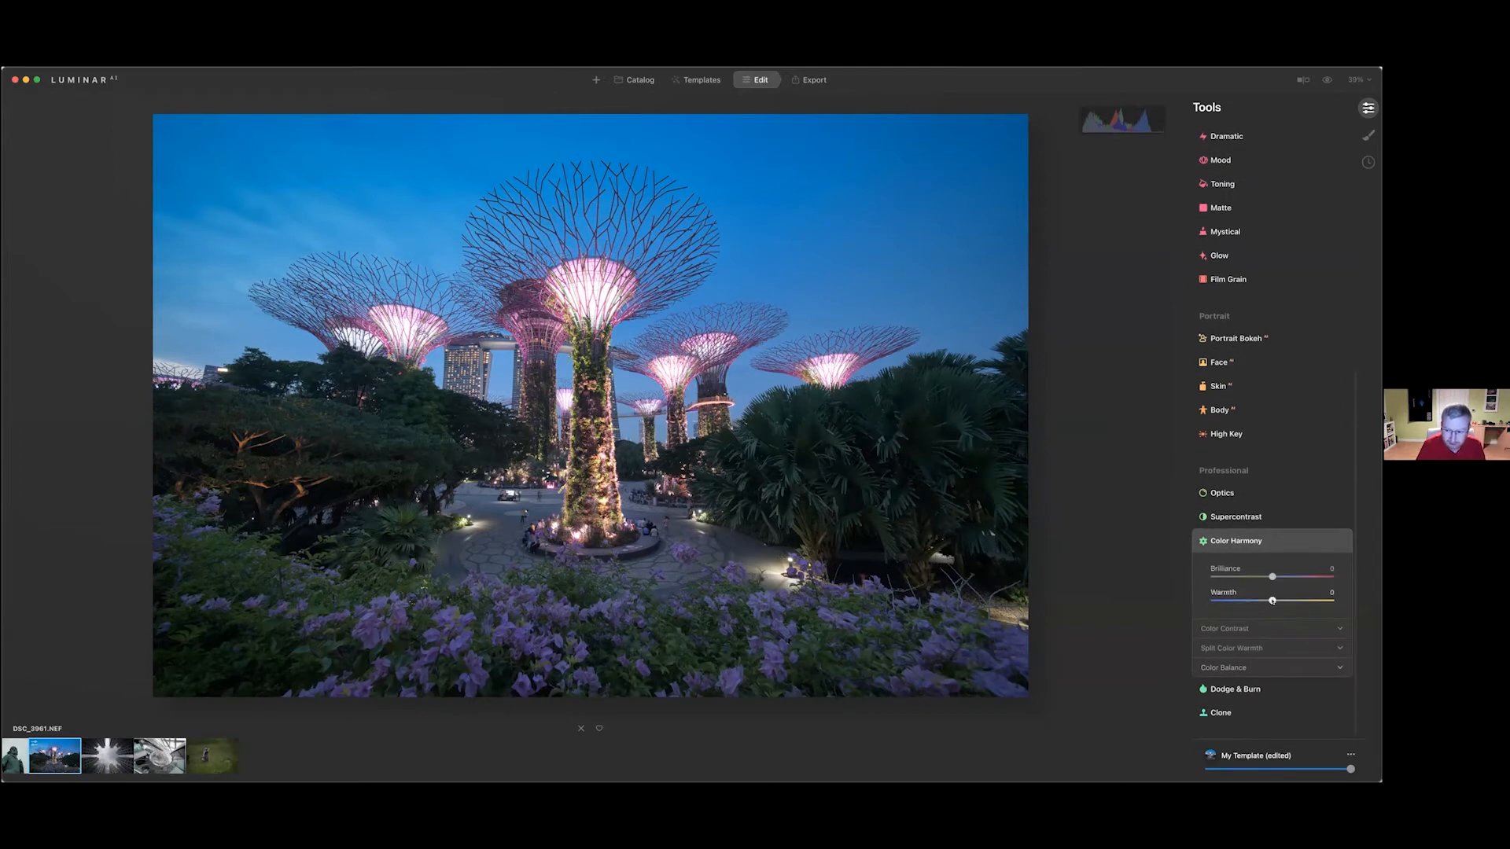
left_click_drag(1272, 601, 1280, 601)
left_click_drag(1284, 601, 1283, 601)
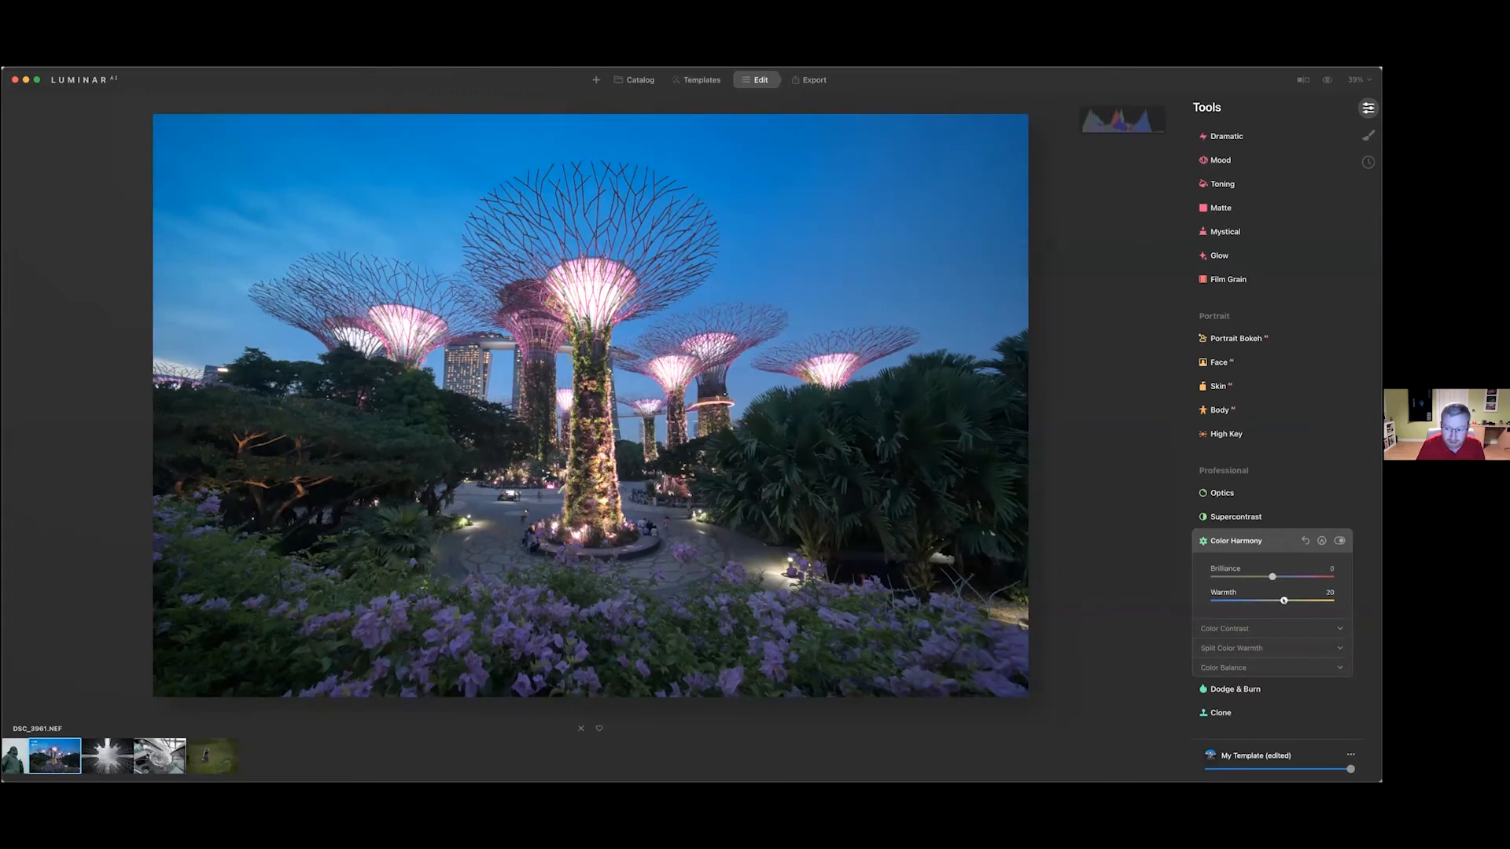
Set Warm to 15 under Color Harmony's Split Color Warmth and compare the edit with the original photo
left_click(1274, 653)
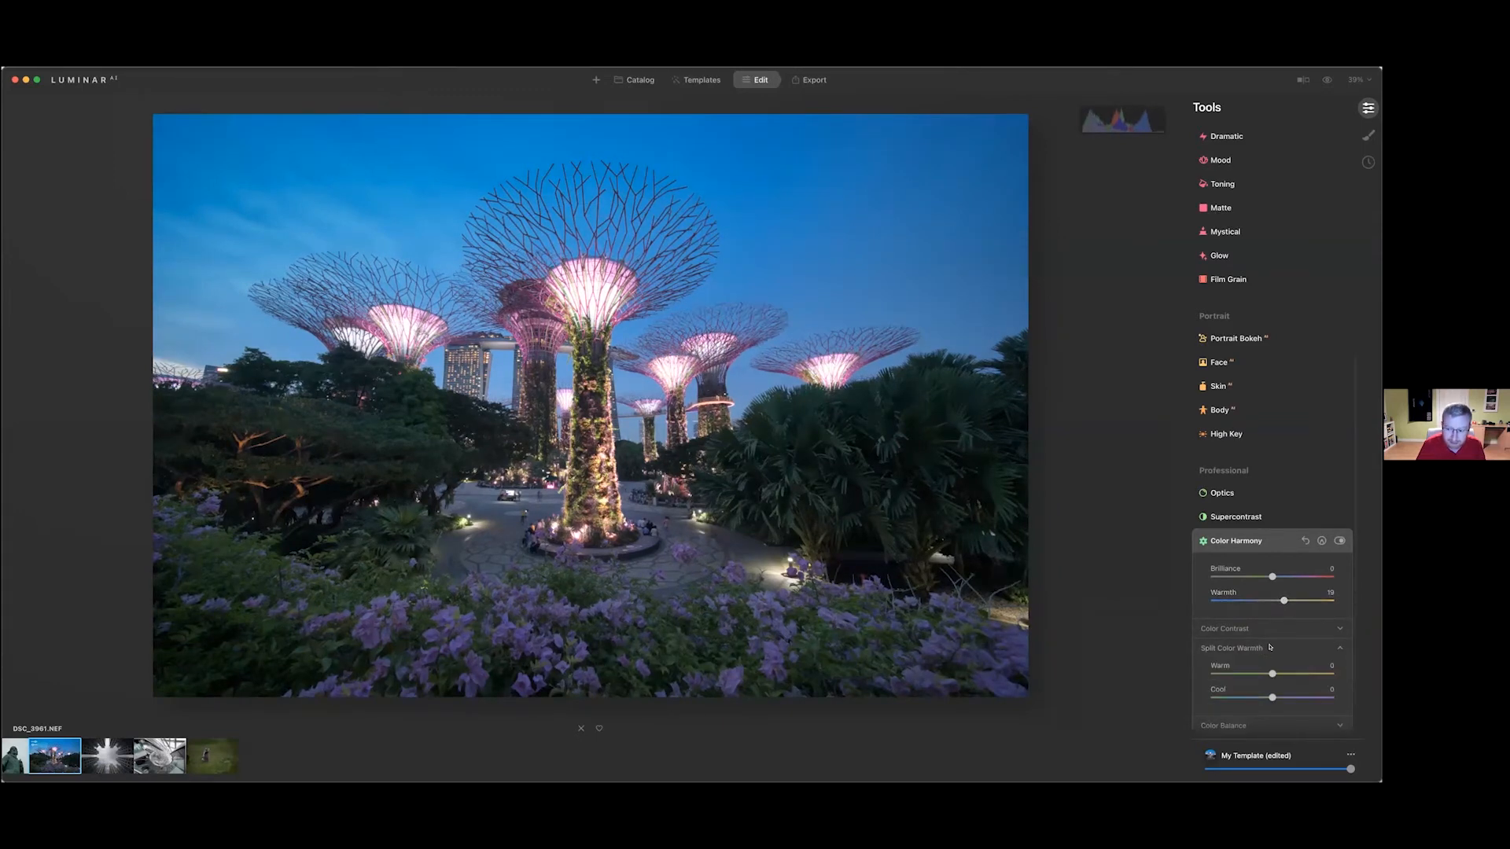
scroll(1271, 646, "down", 1)
scroll(1271, 645, "down", 2)
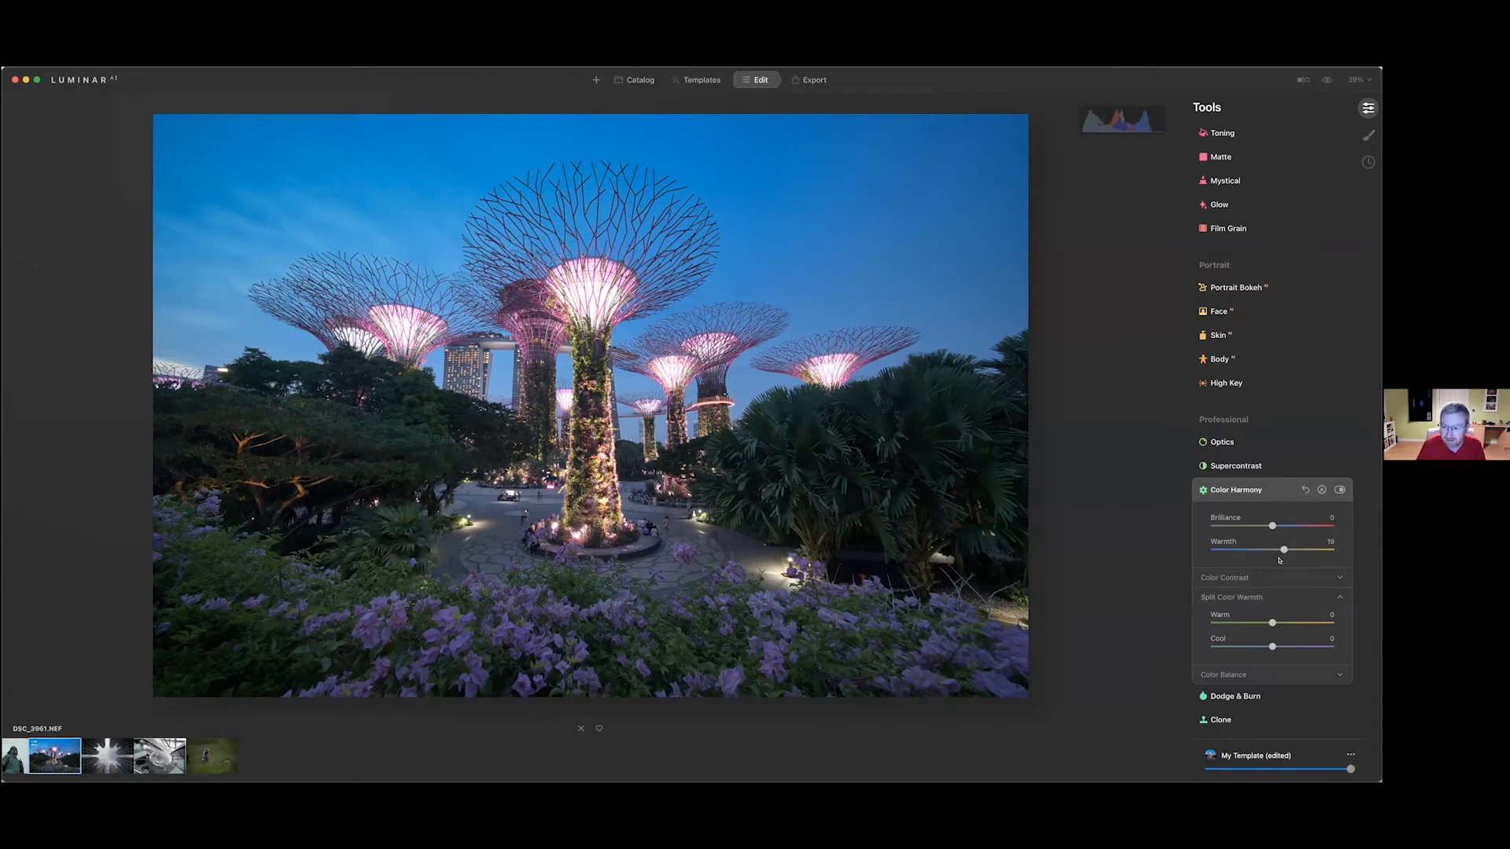
mouse_move(1272, 621)
left_mouse_down()
mouse_move(1347, 621)
mouse_move(1276, 622)
left_mouse_up()
left_click_drag(1352, 625, 1281, 624)
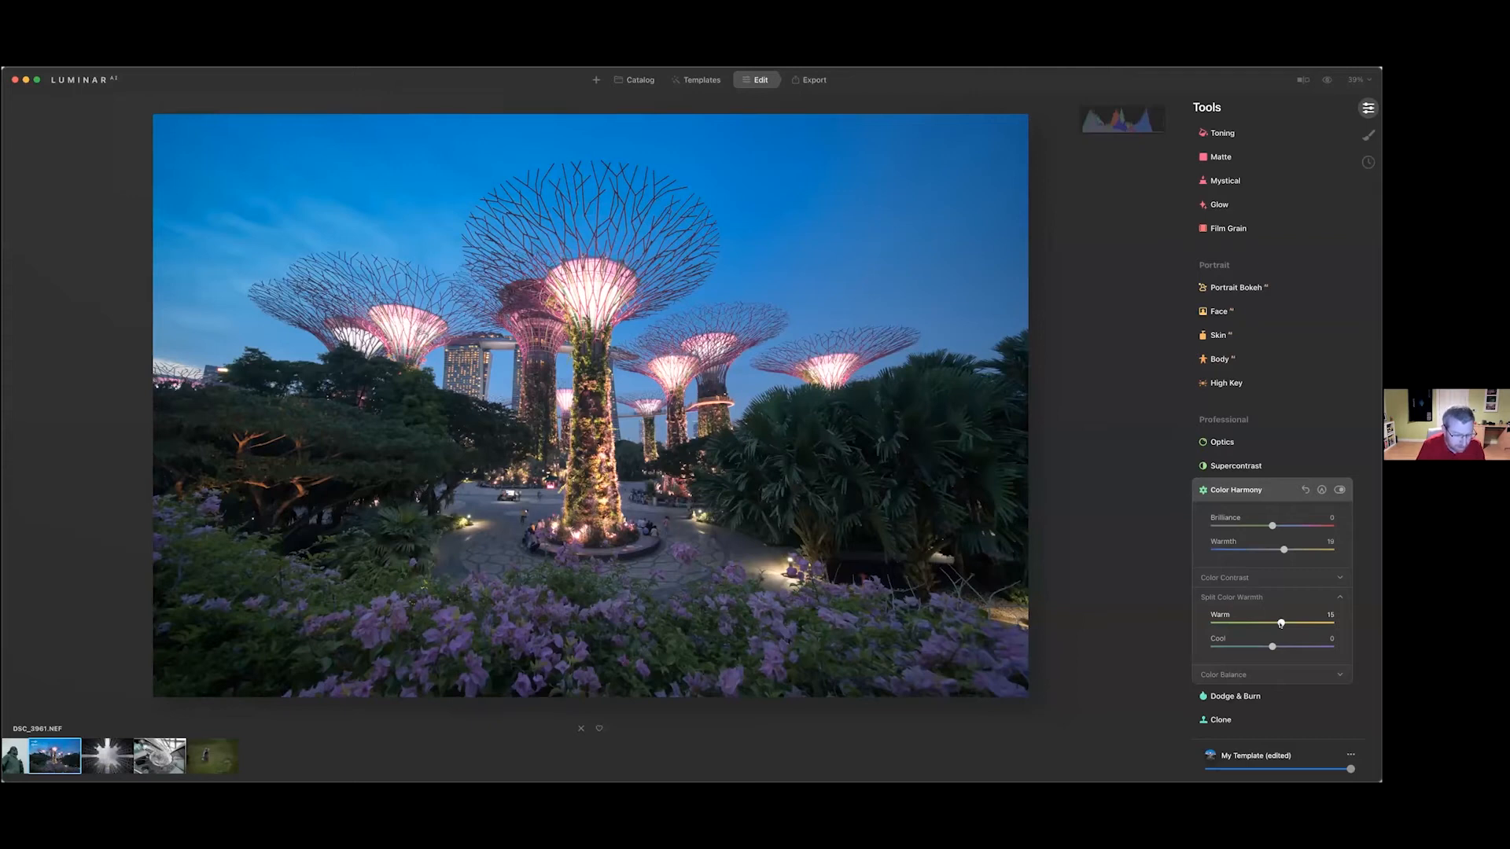
scroll(1290, 220, "up", 1)
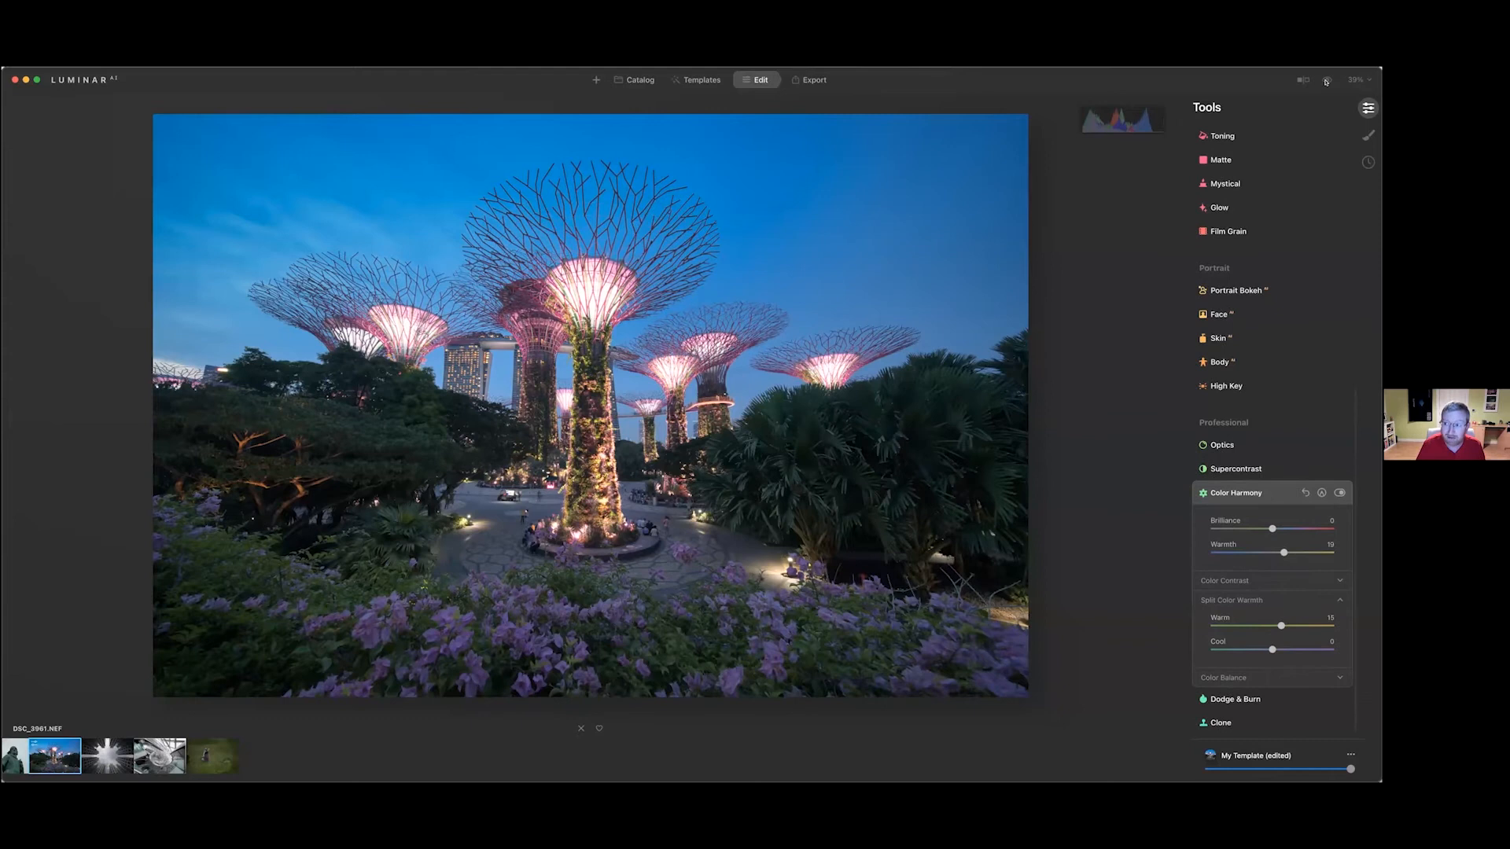
left_click(1327, 80)
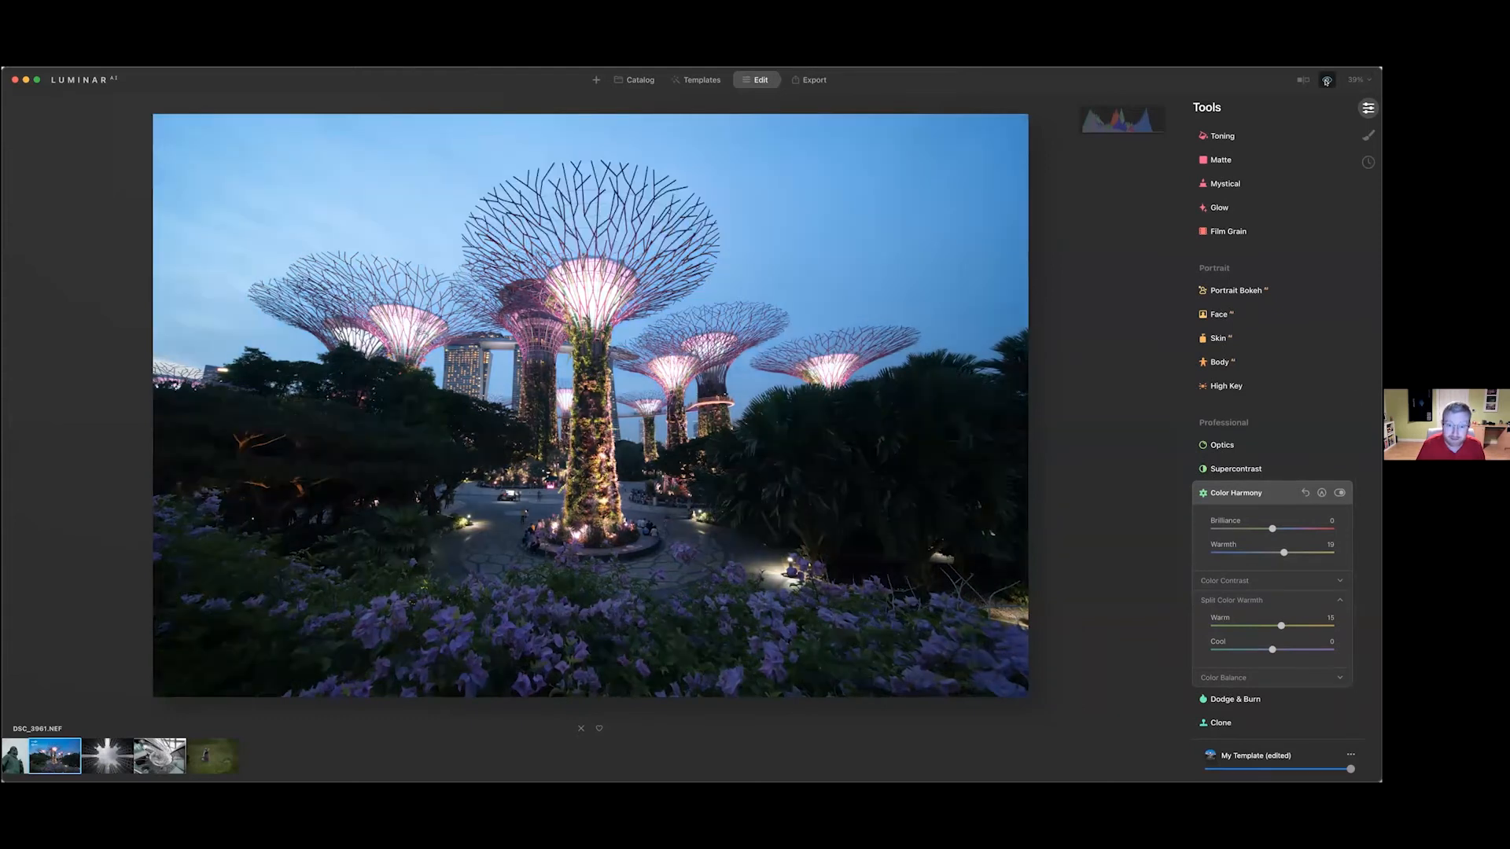
left_click(1327, 80)
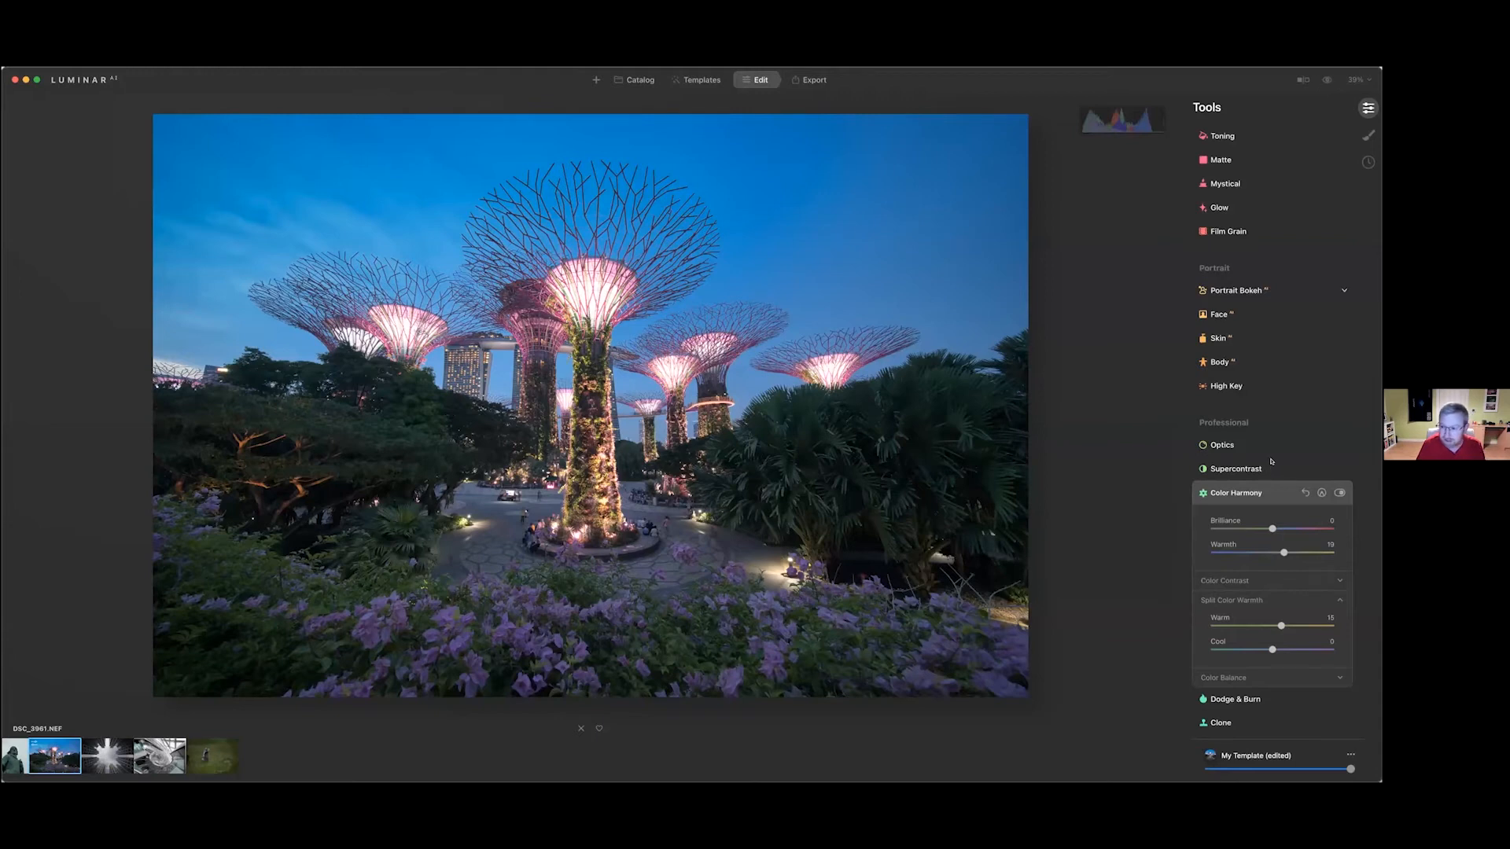
Add a Glow effect of type Glow with an amount of about 9, and compare the photo with and without it
scroll(1272, 462, "up", 3)
scroll(1272, 462, "up", 6)
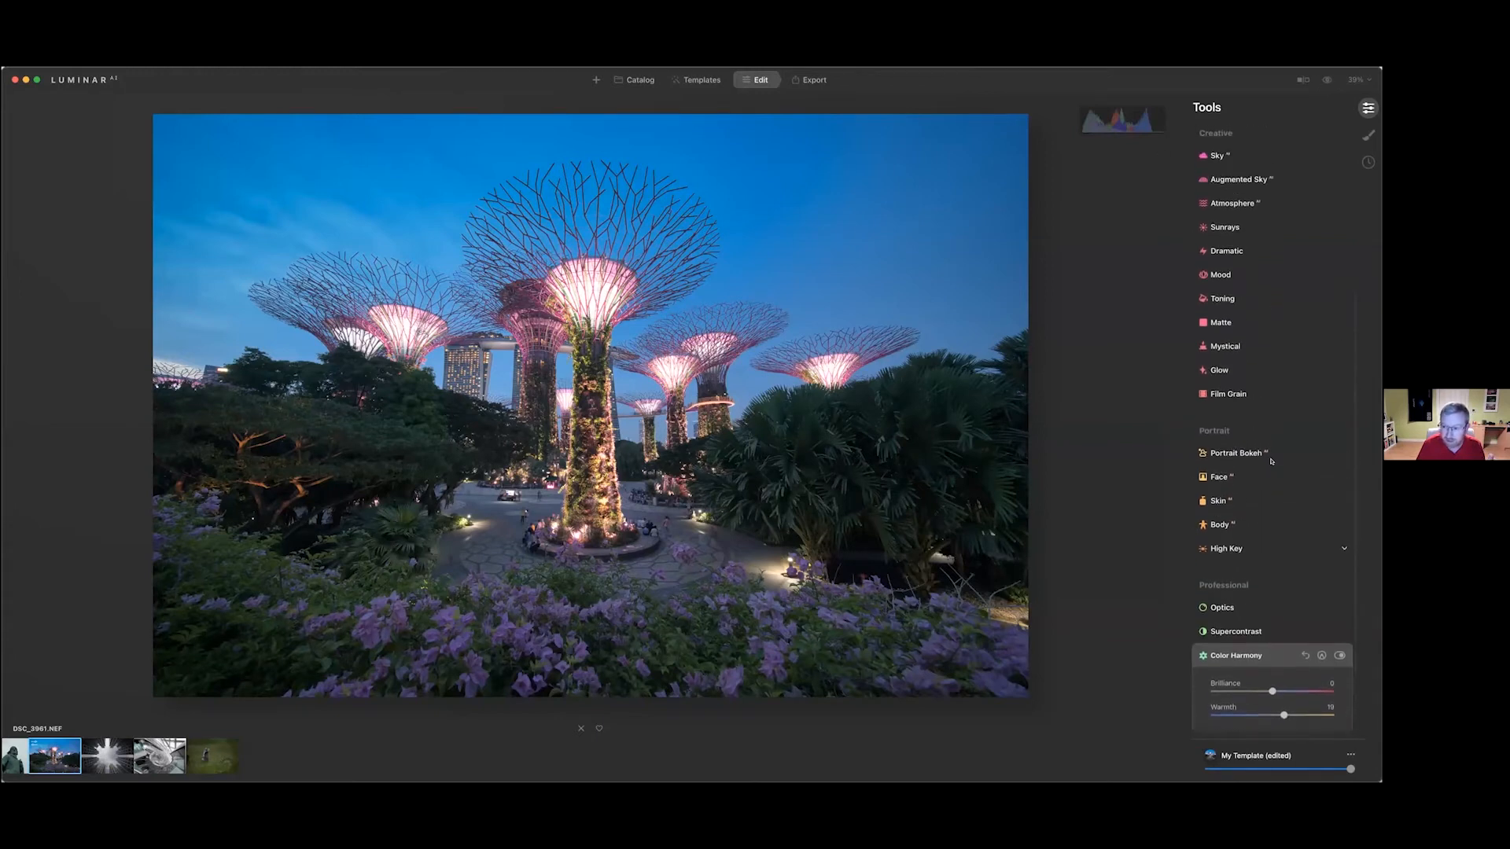
left_click(1235, 425)
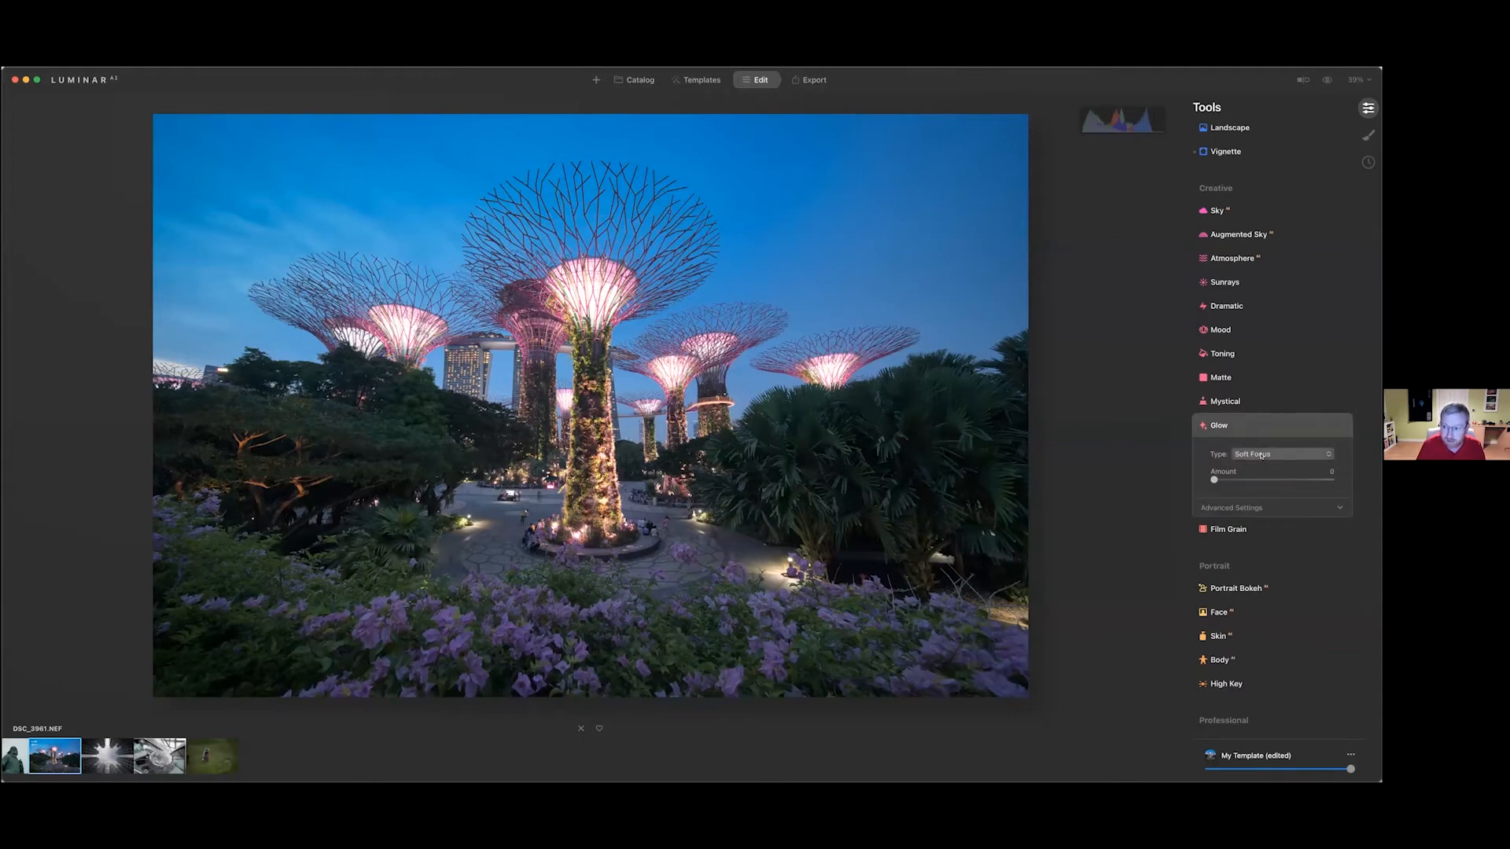
left_click(1256, 455)
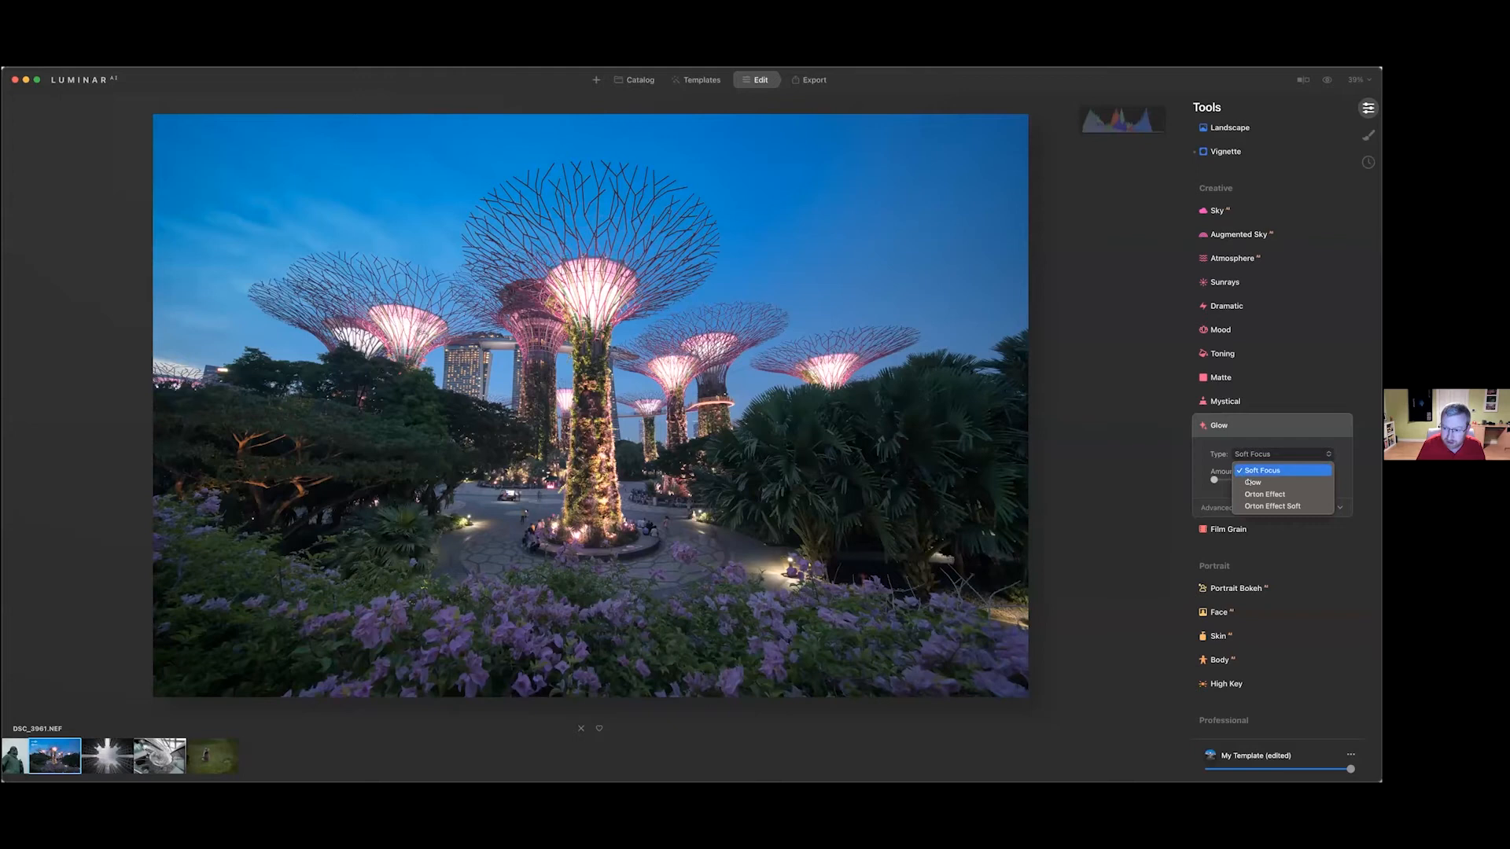
left_click(1249, 482)
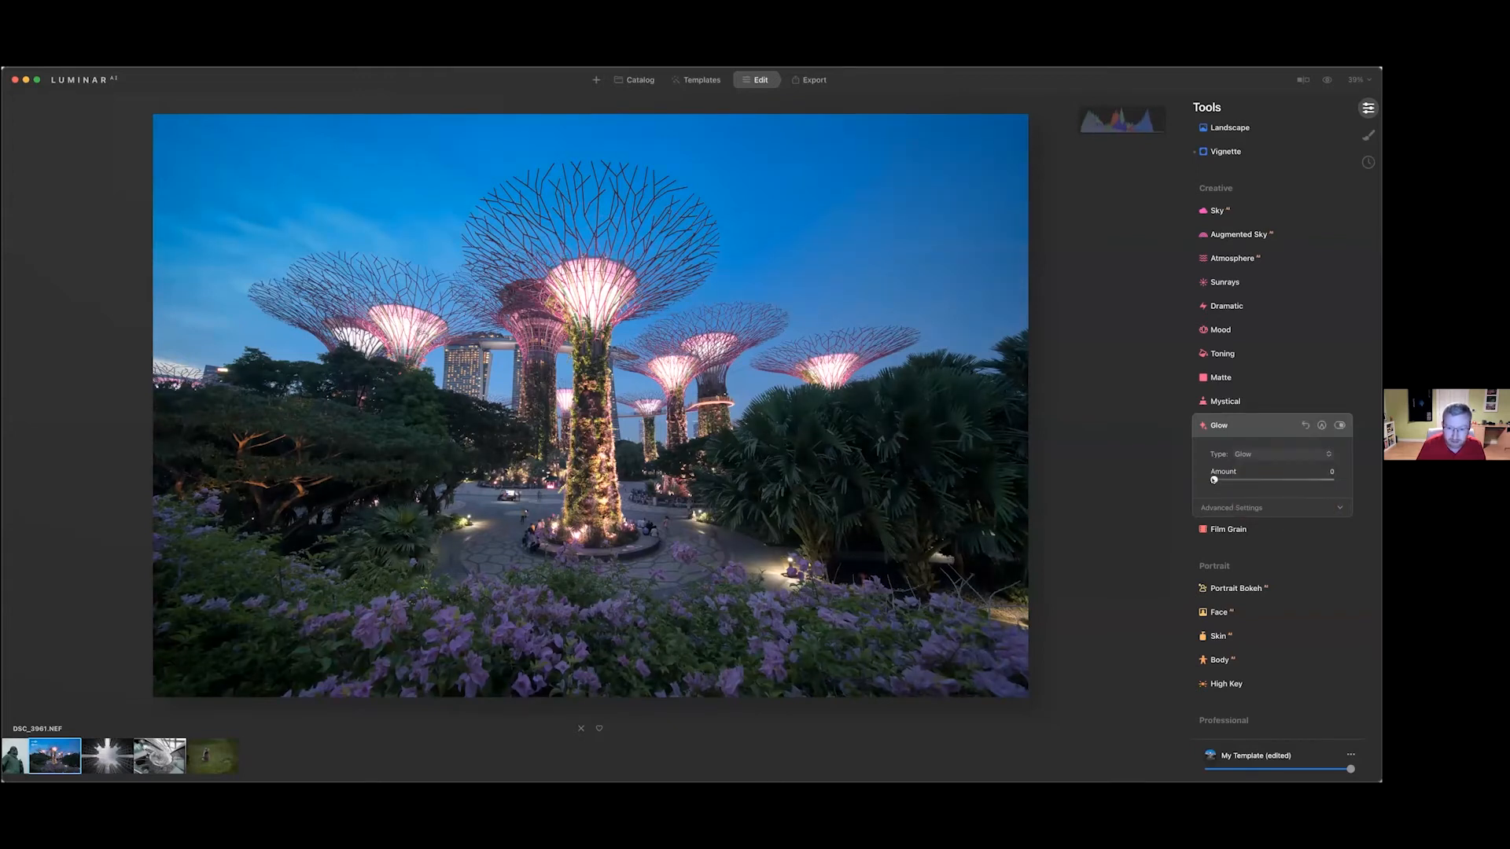
left_click_drag(1214, 480, 1296, 478)
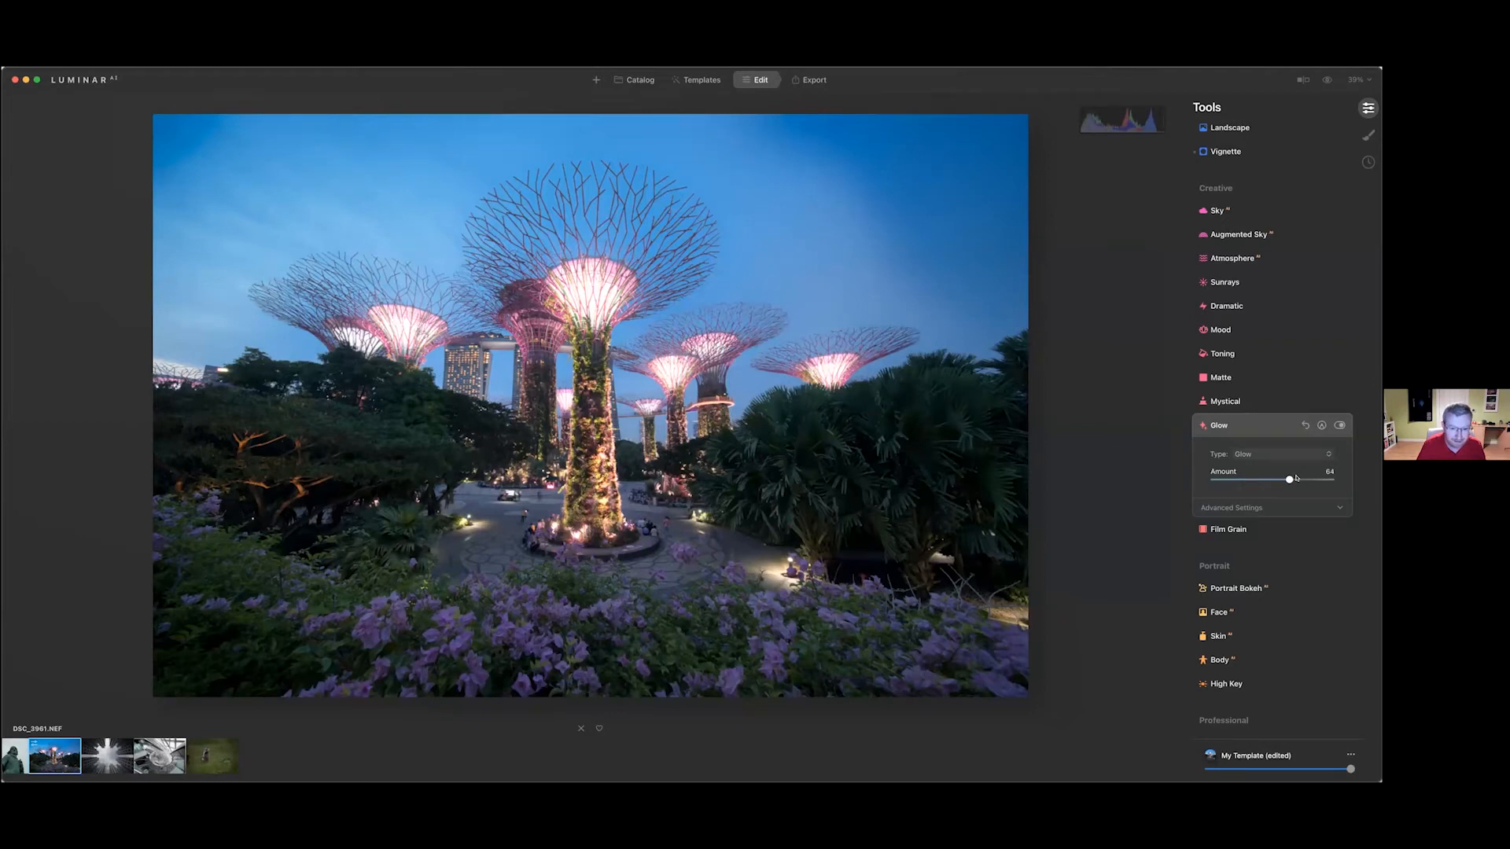
left_click_drag(1290, 479, 1227, 479)
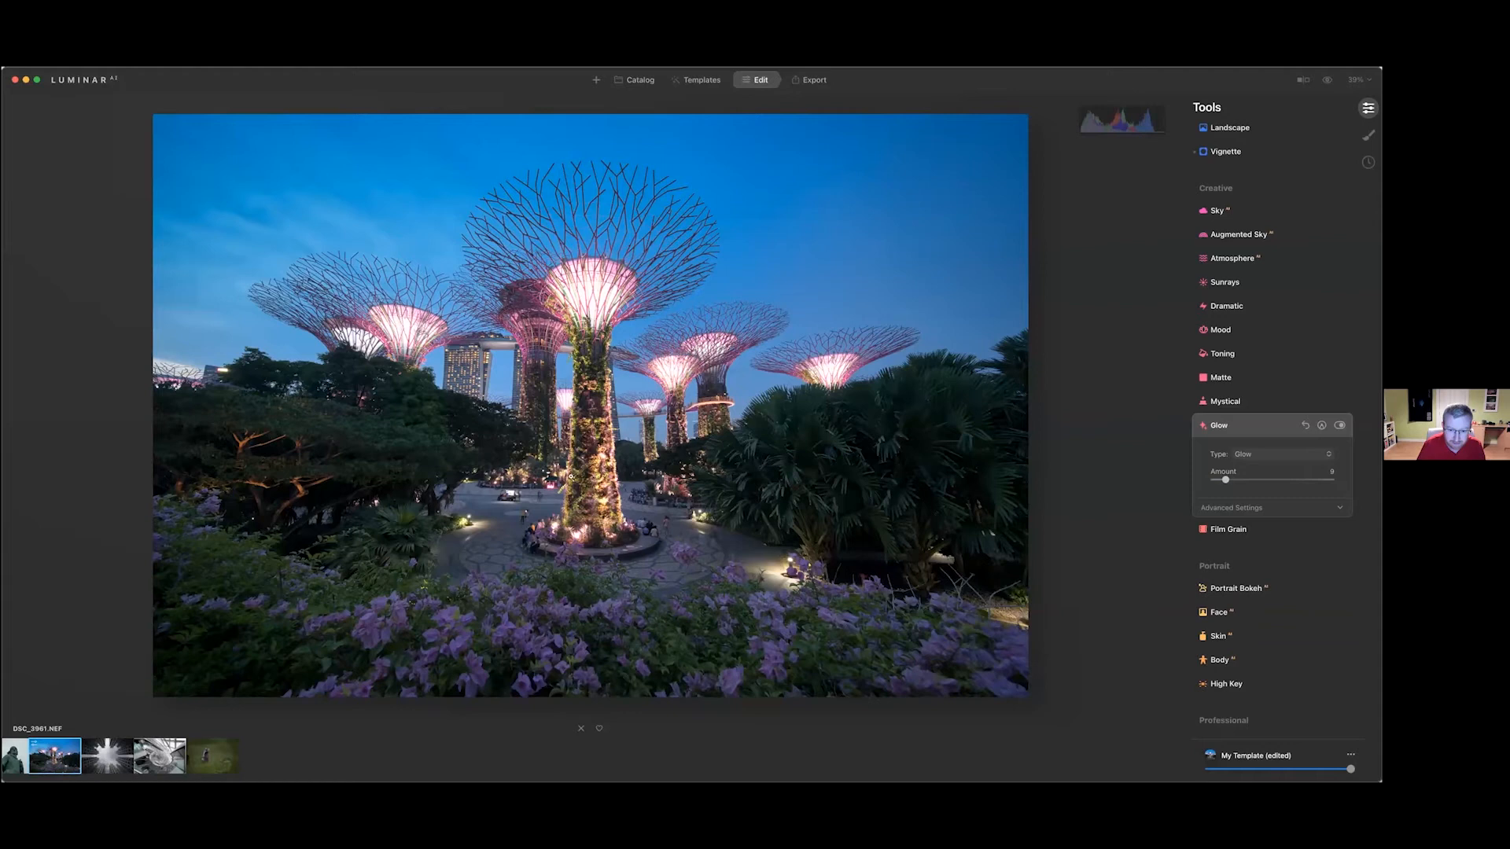
left_click(1337, 425)
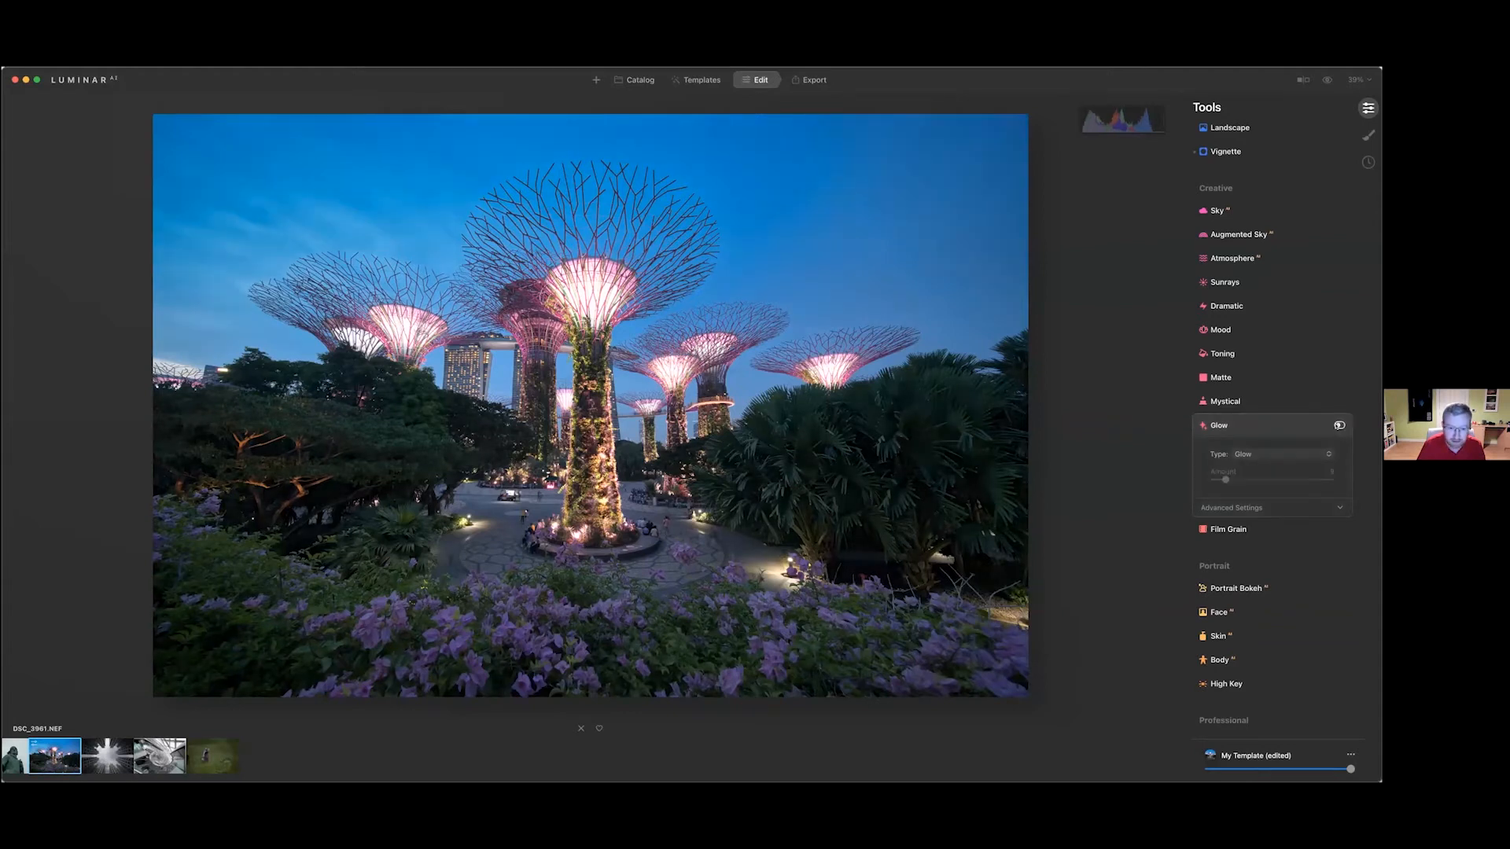
left_click(1339, 426)
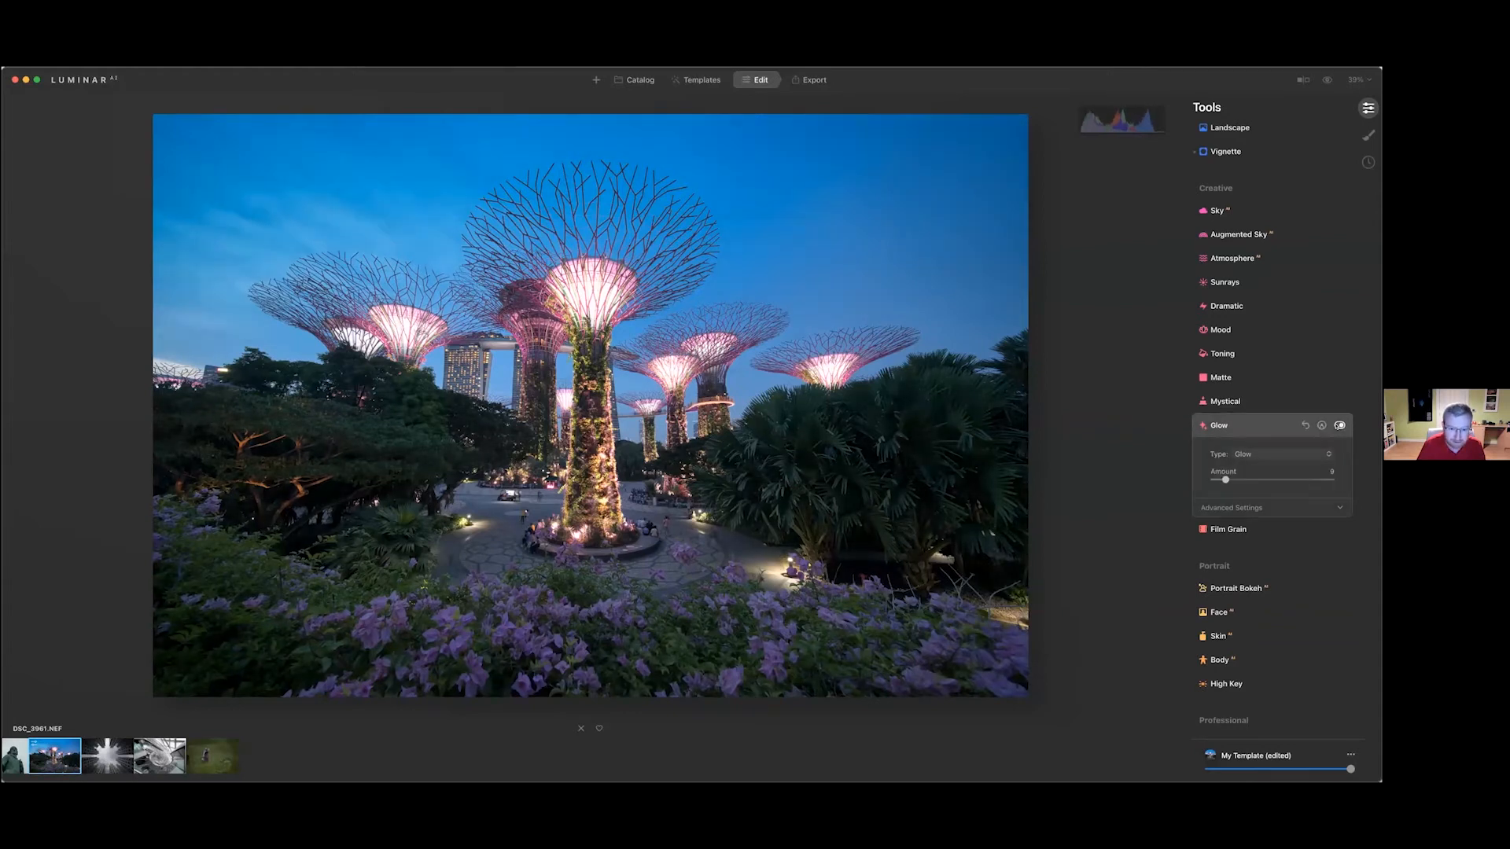
left_click(1339, 426)
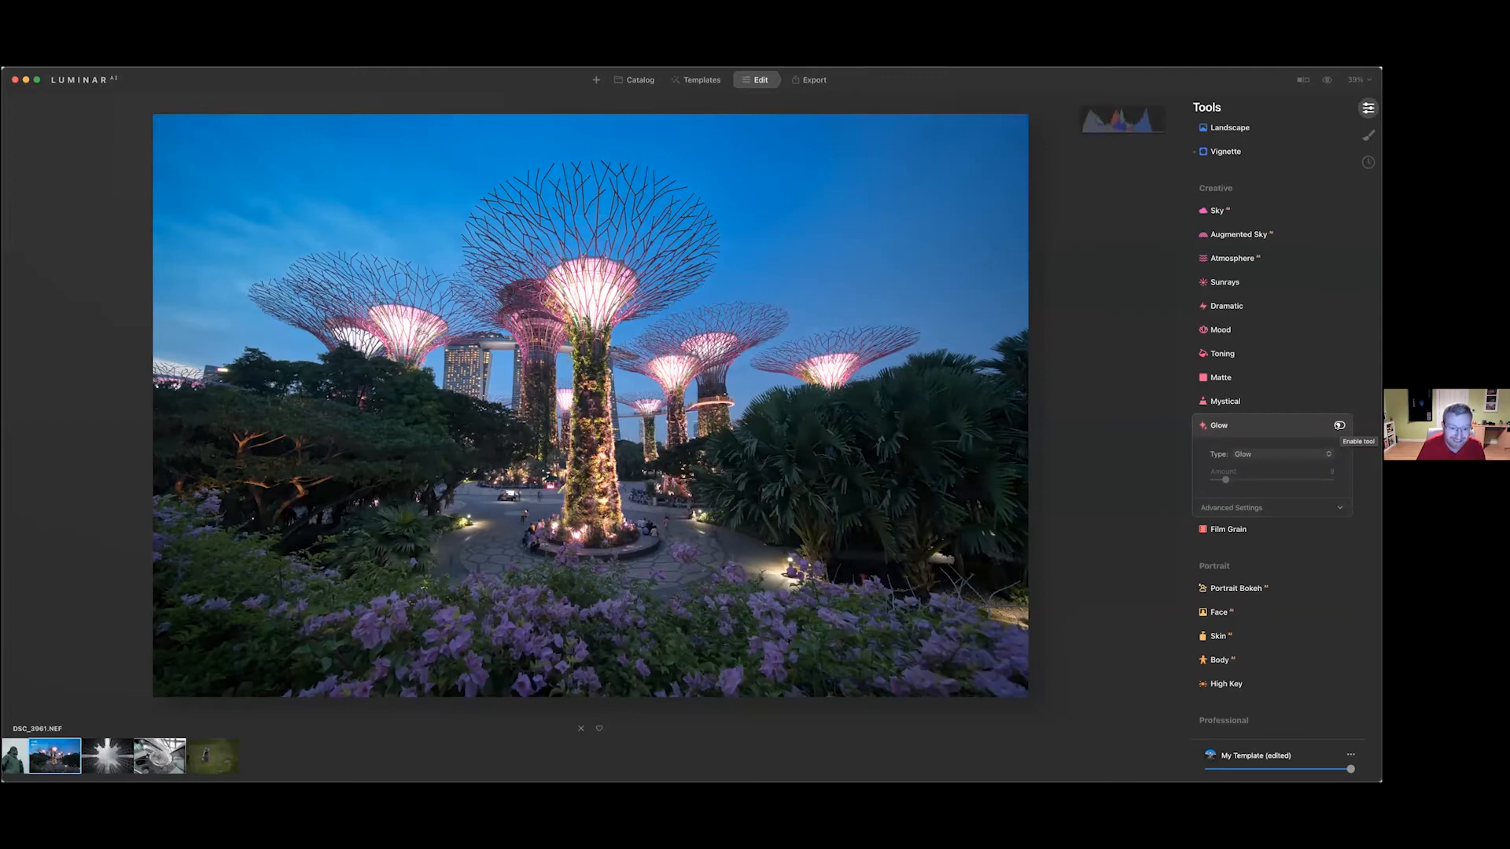
left_click(1340, 425)
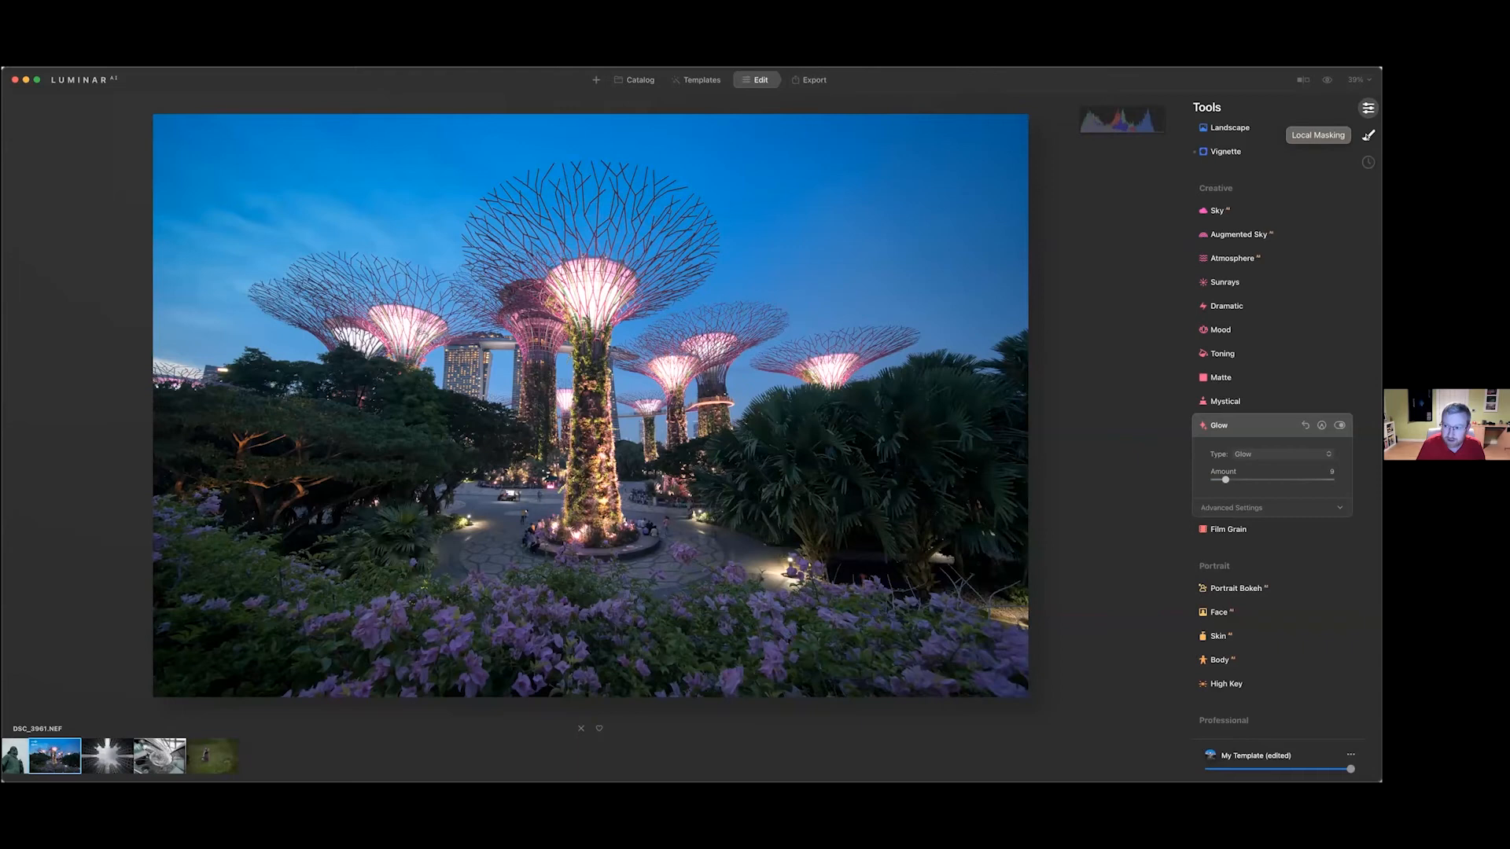
Add a Basic local mask and draw a Gradient Mask over the flower foreground, with its transition around the central tree's base
left_click(1367, 137)
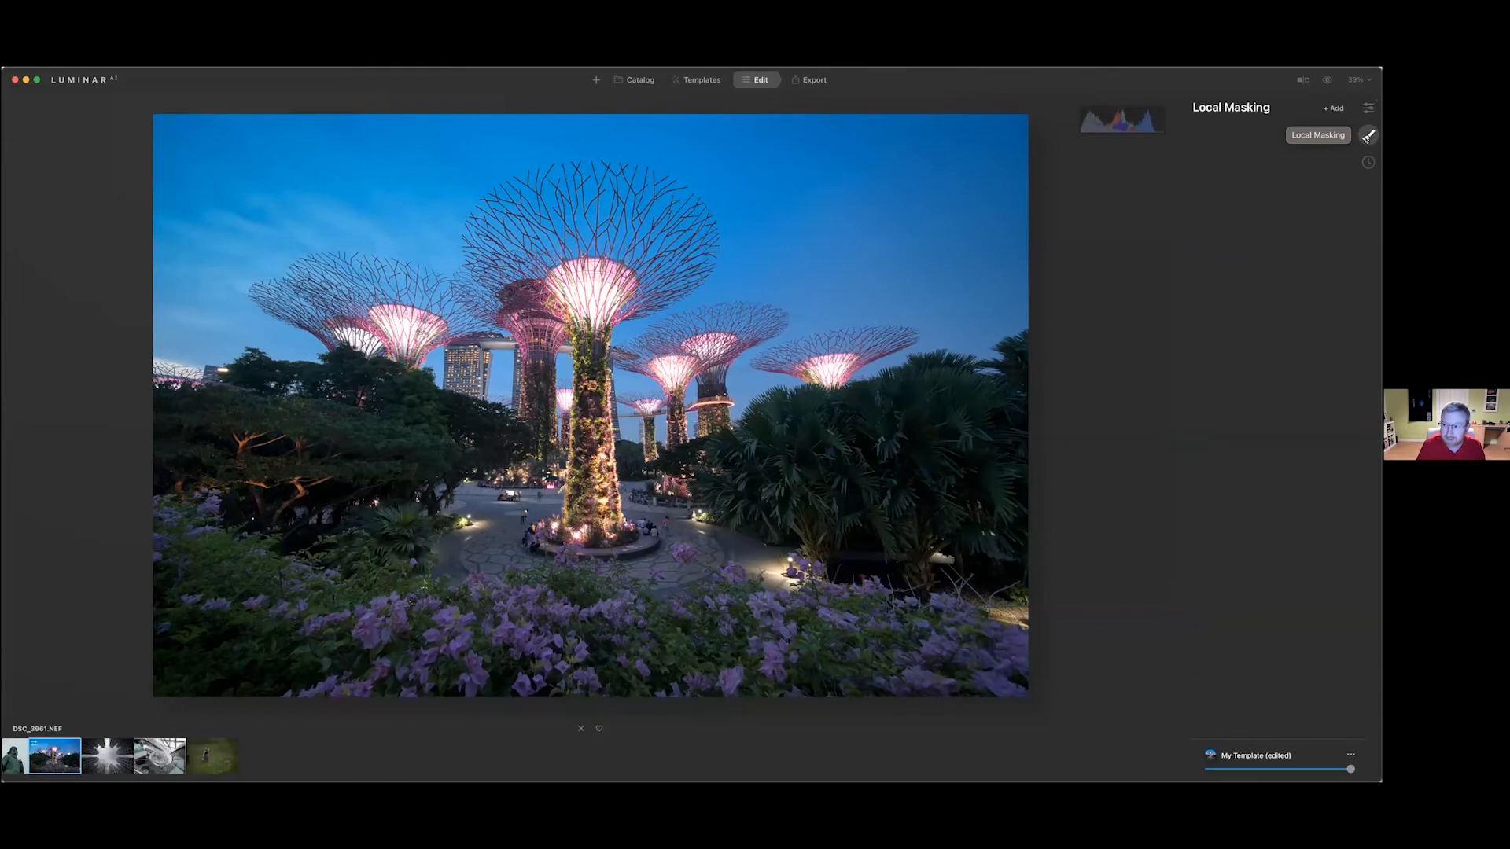
left_click(1332, 109)
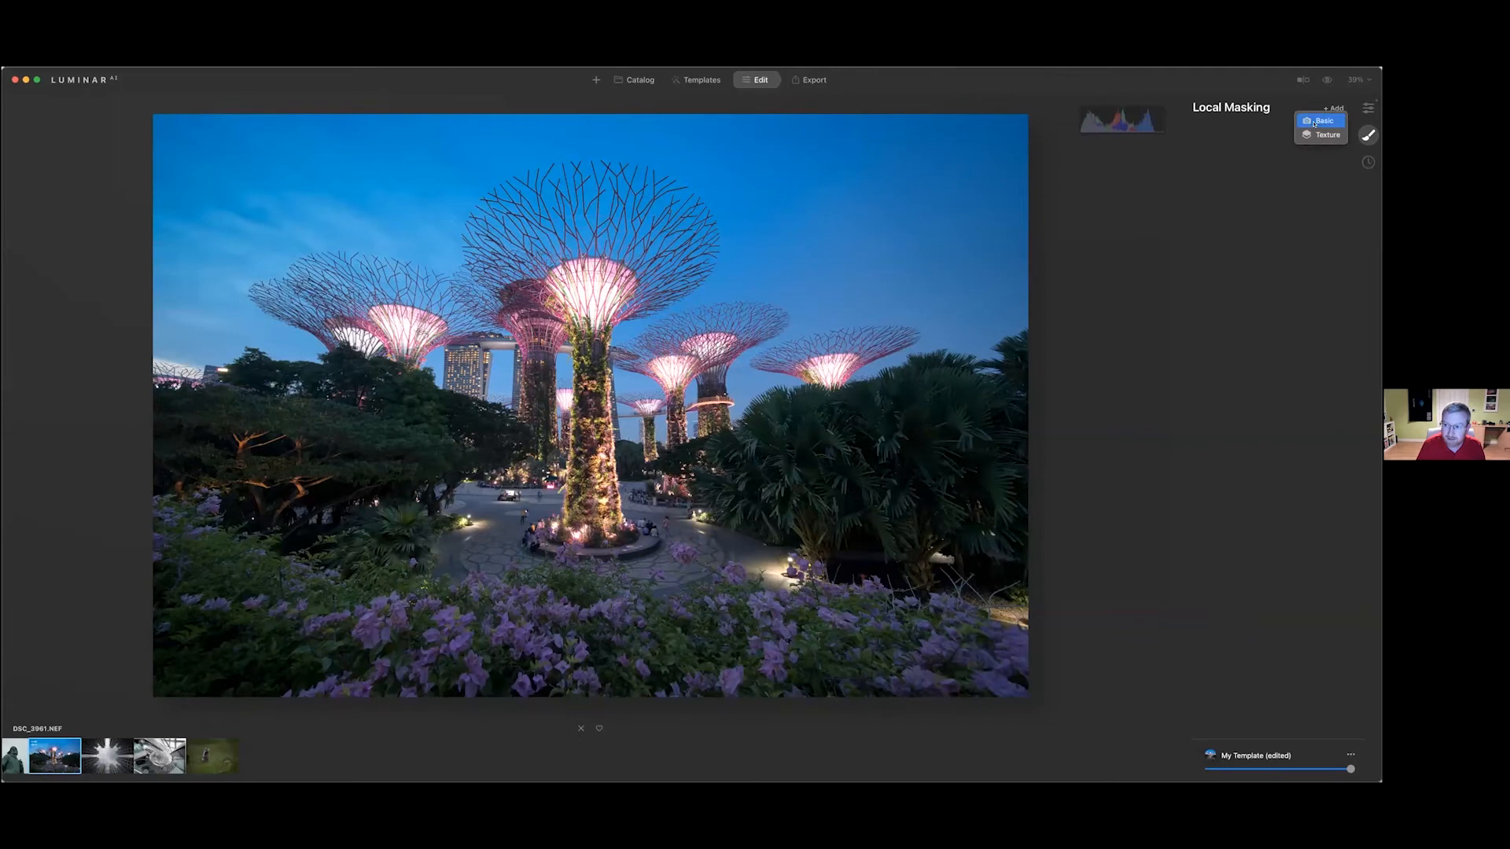
left_click(1315, 122)
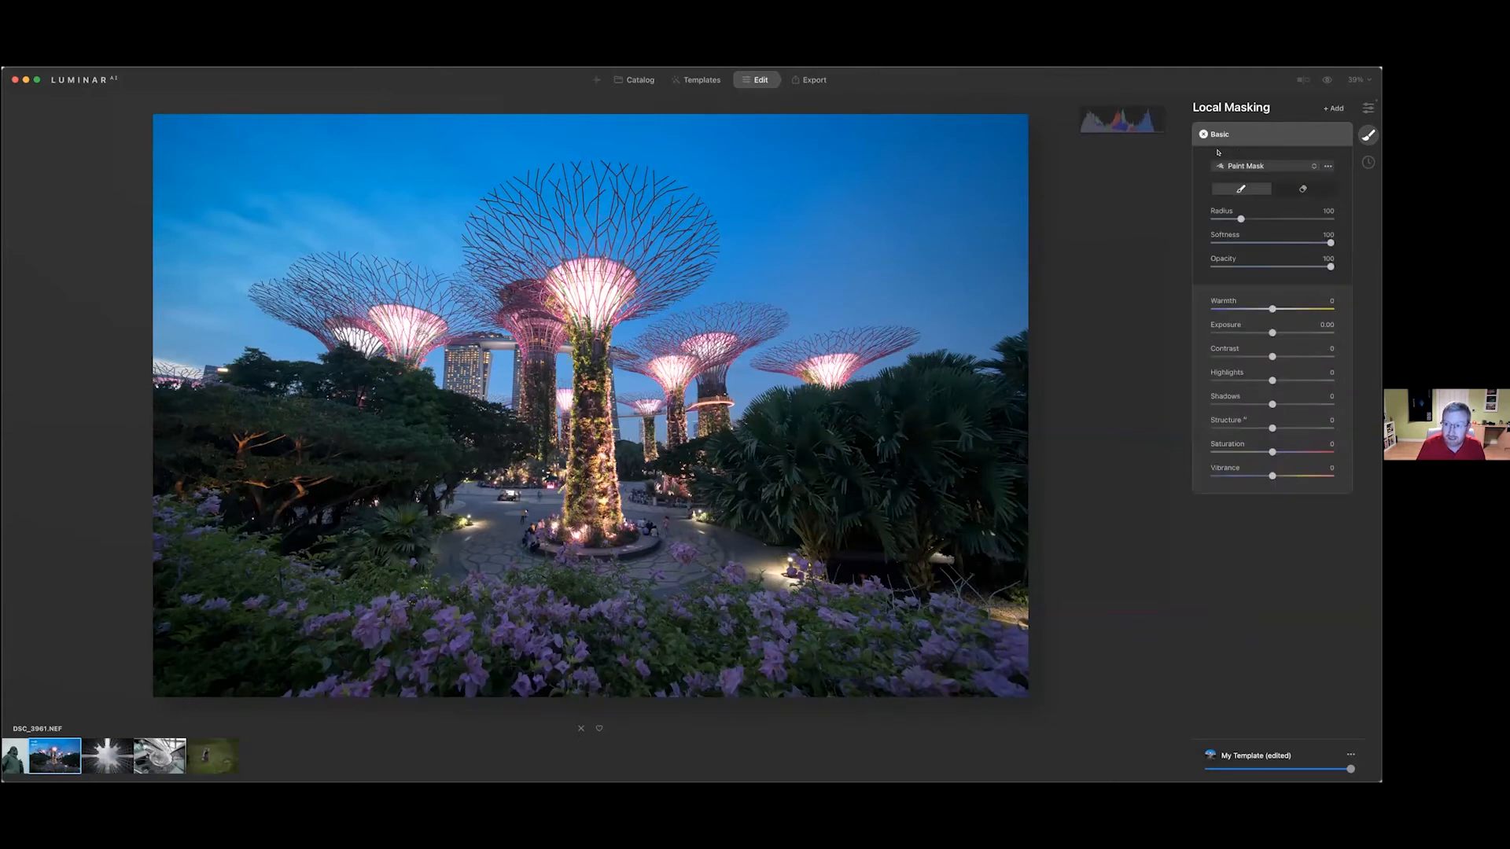
left_click(1262, 168)
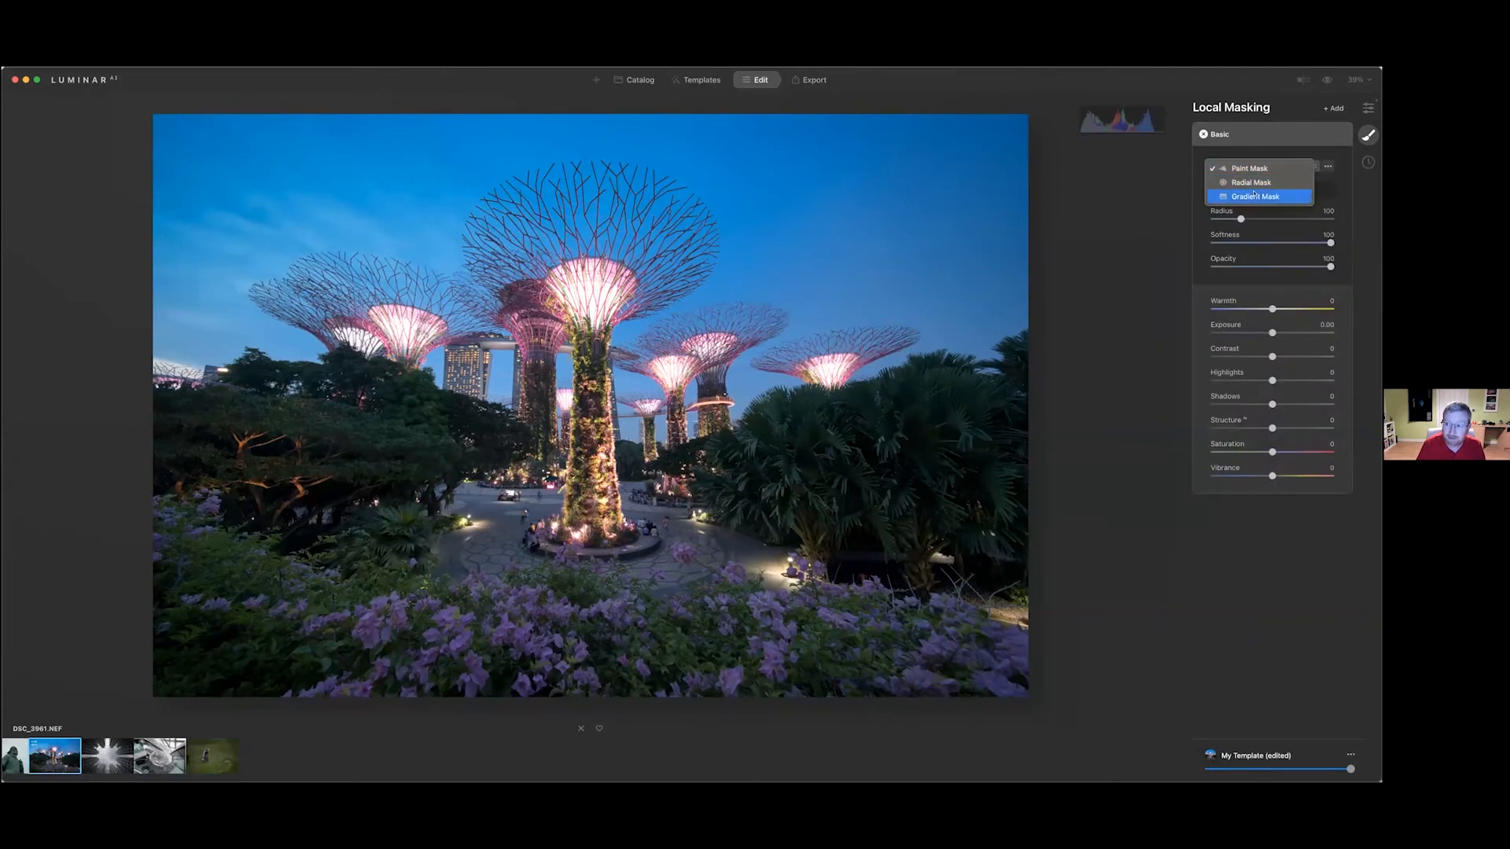
left_click(1256, 196)
mouse_move(572, 560)
left_mouse_down()
mouse_move(573, 582)
mouse_move(573, 502)
left_mouse_up()
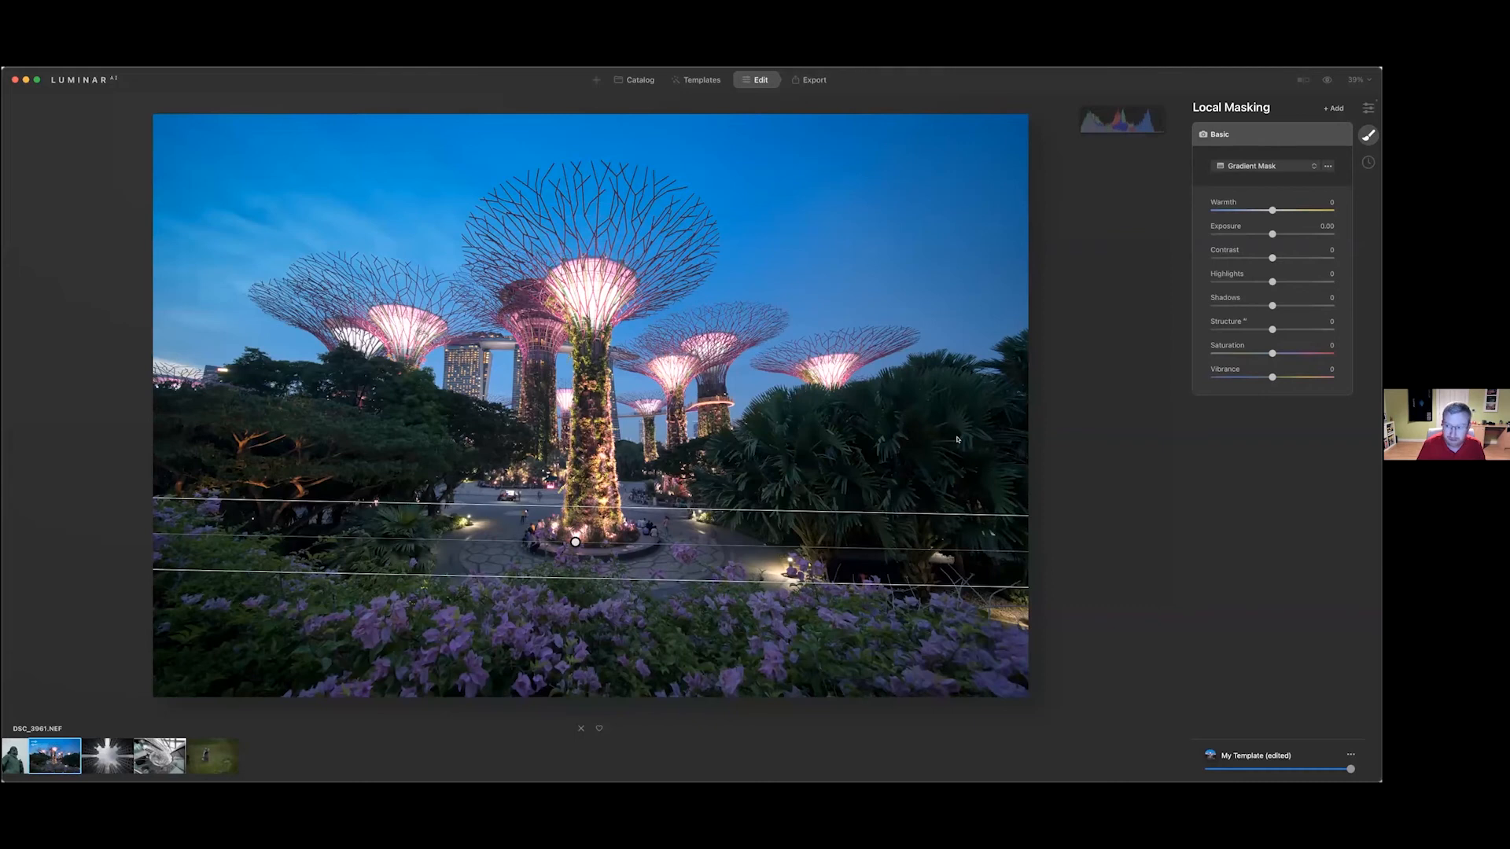
Set the gradient mask's Warmth to 40 and Exposure to 0.30, and compare the edit with the original photo
left_click(1289, 211)
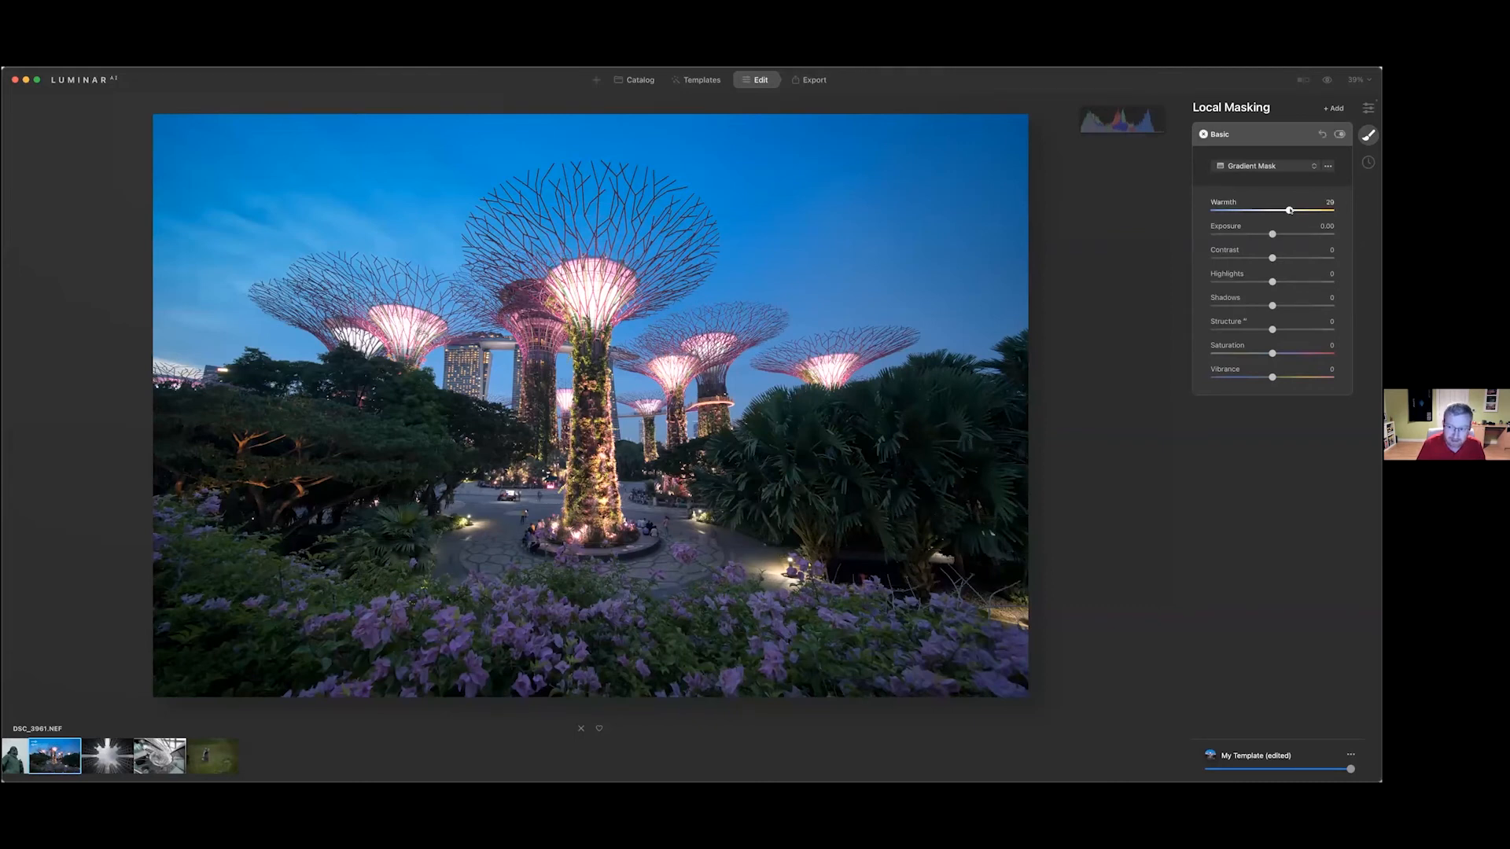
left_click_drag(1290, 211, 1301, 210)
left_click_drag(1272, 235, 1276, 235)
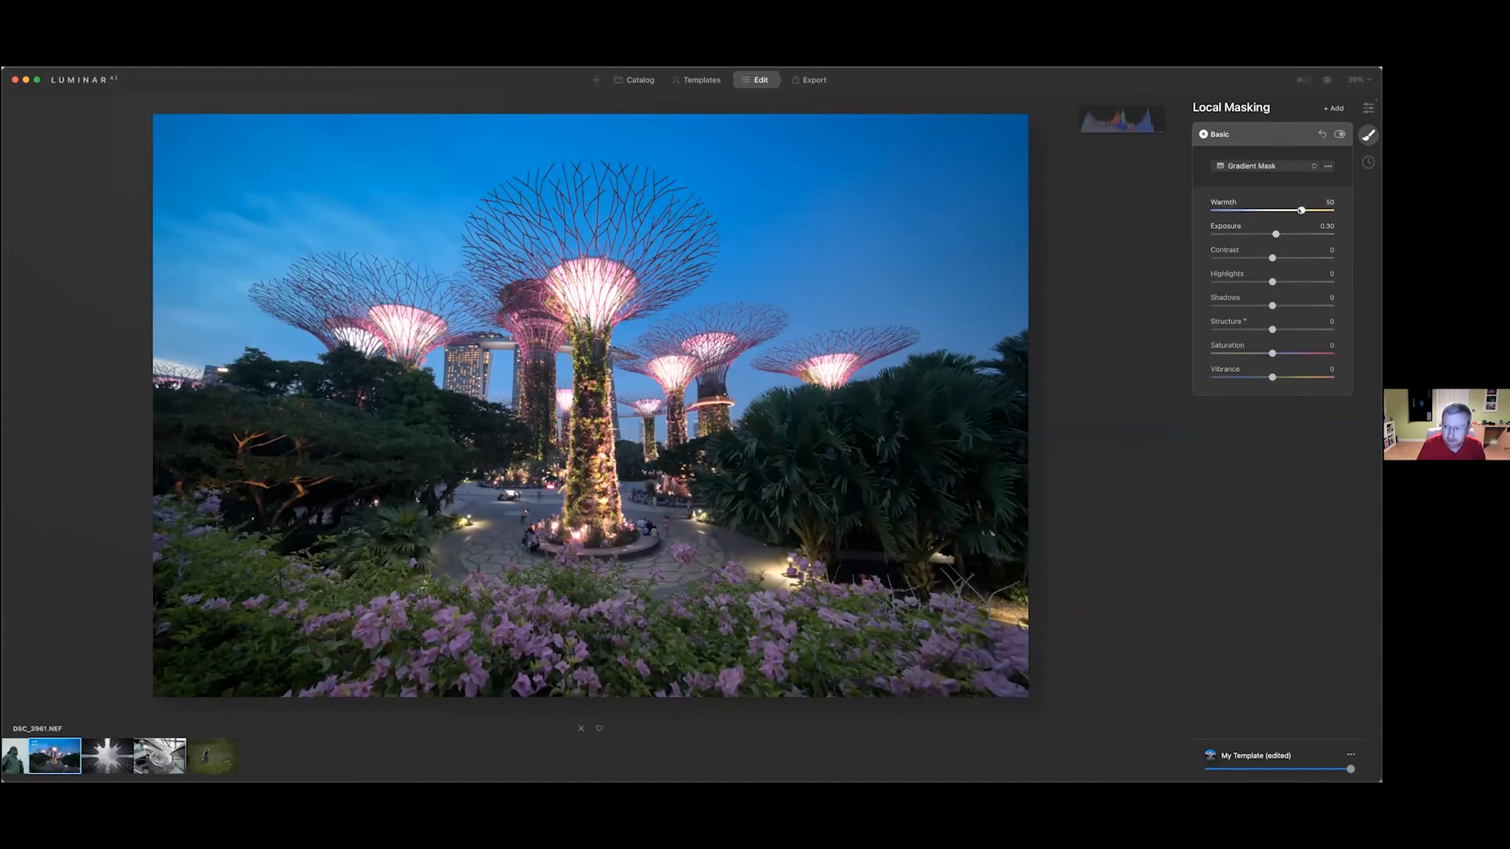
left_click_drag(1301, 210, 1294, 211)
left_click(1327, 81)
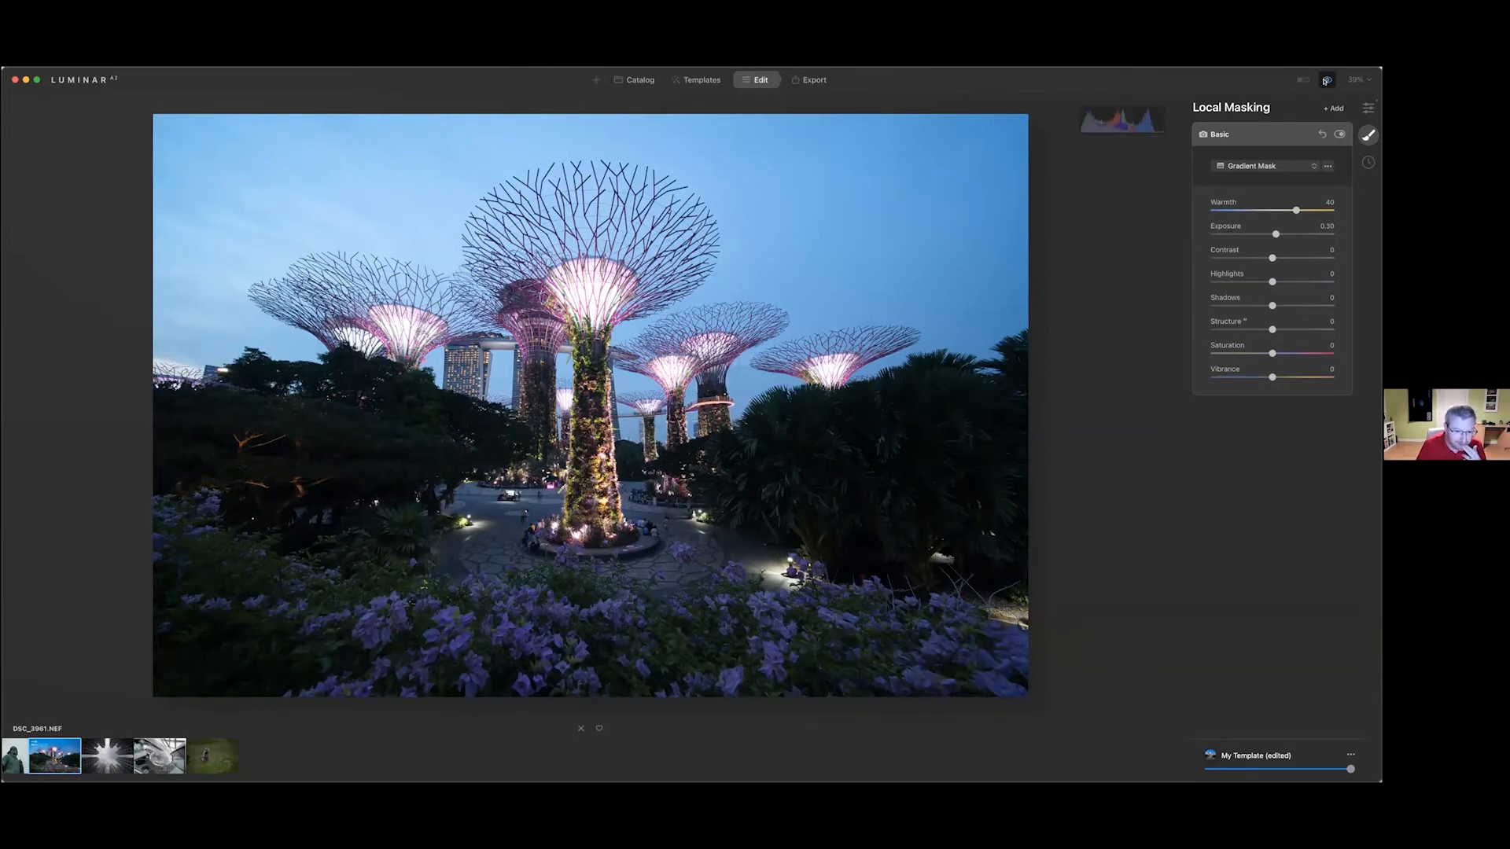
left_click(1327, 80)
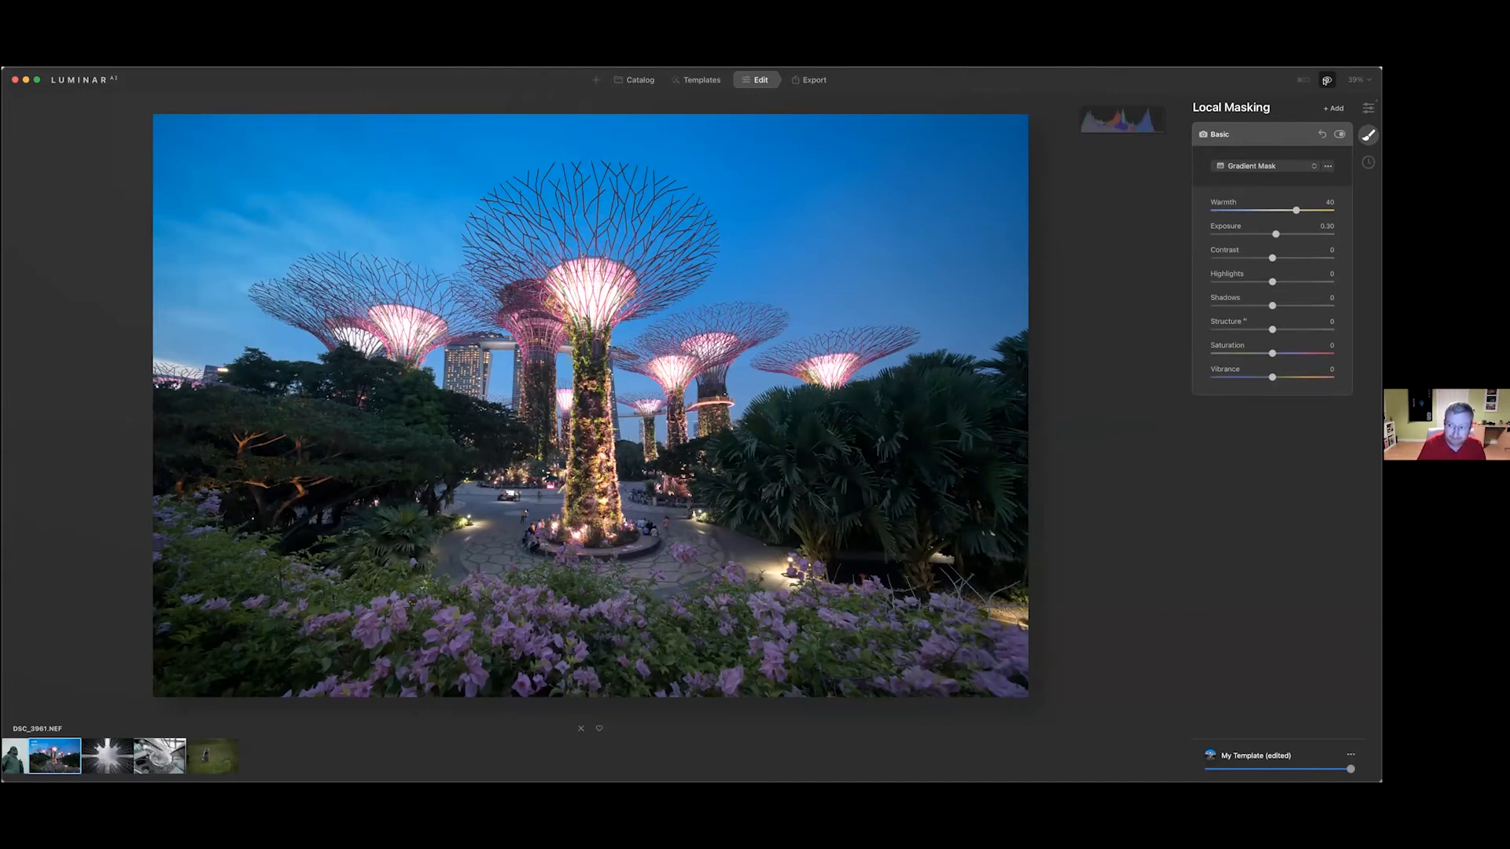
left_click(1327, 81)
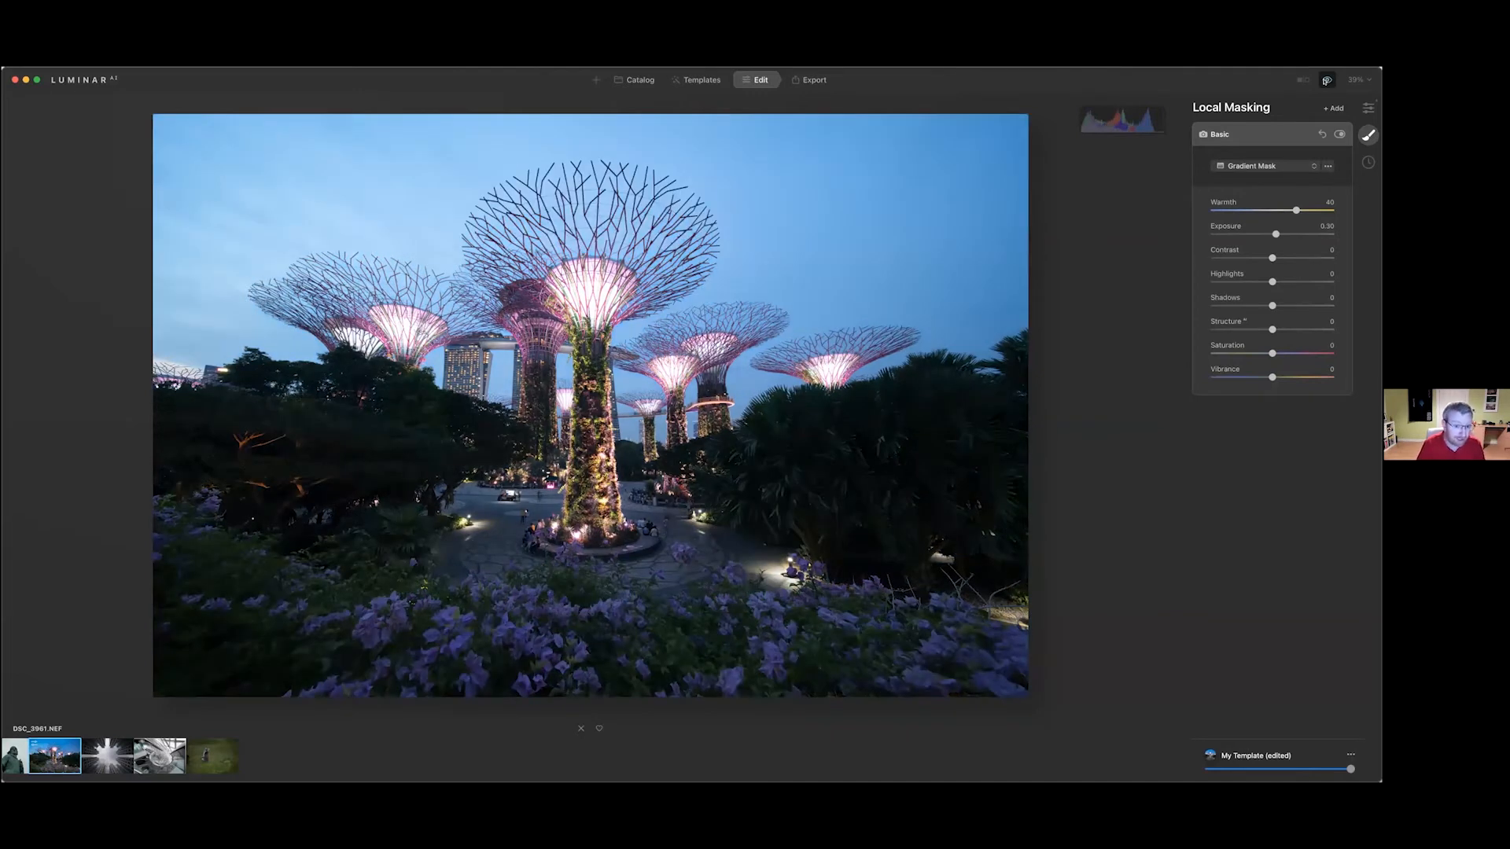
left_click(1326, 80)
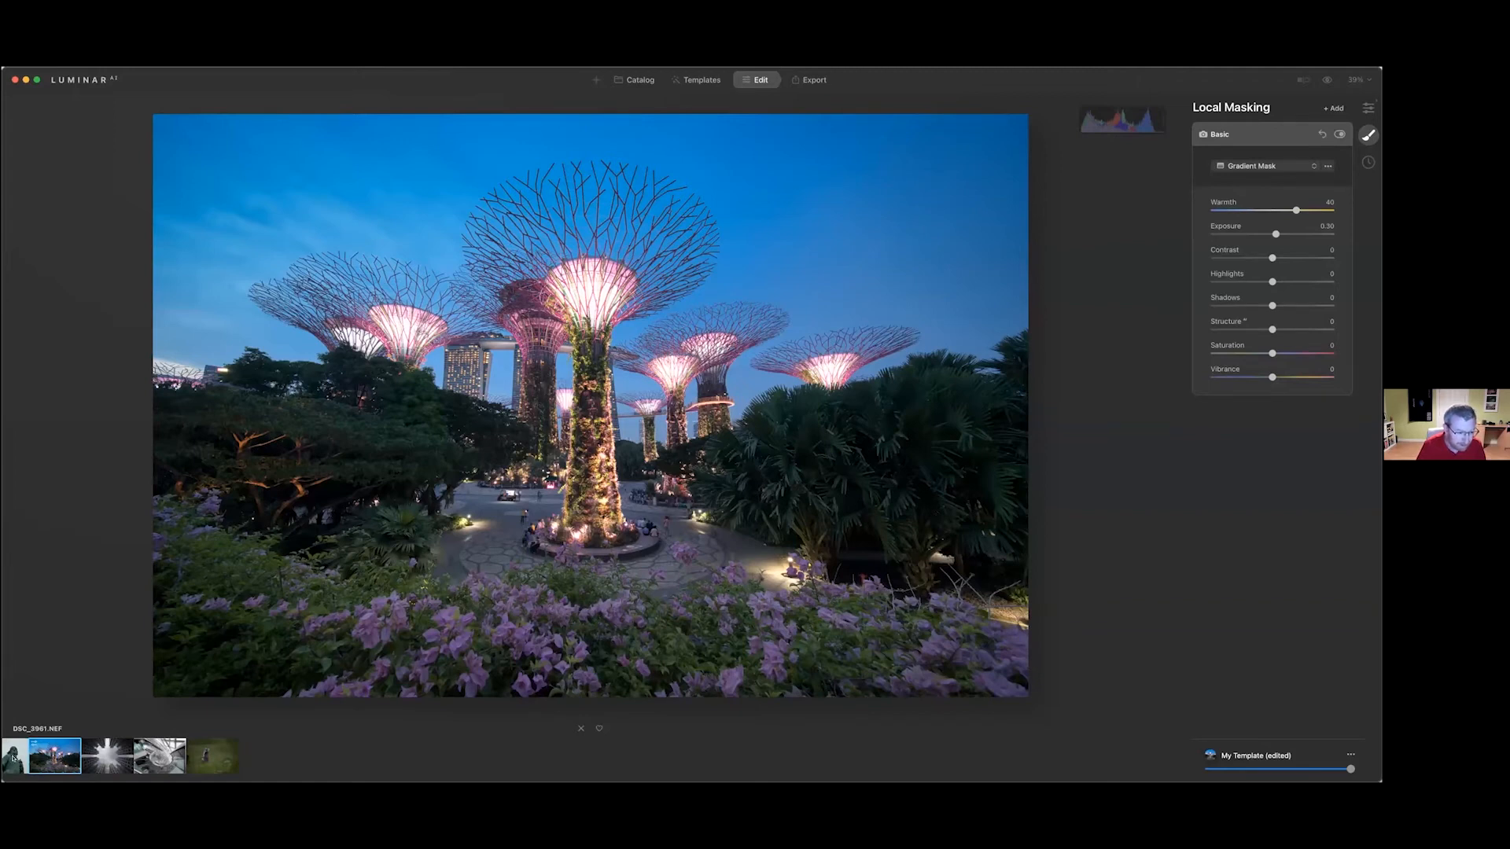
Switch to the statue photo and set its Light adjustments to Smart Contrast -11, Highlights -30, Shadows 14 and Exposure 0.19
left_click(13, 756)
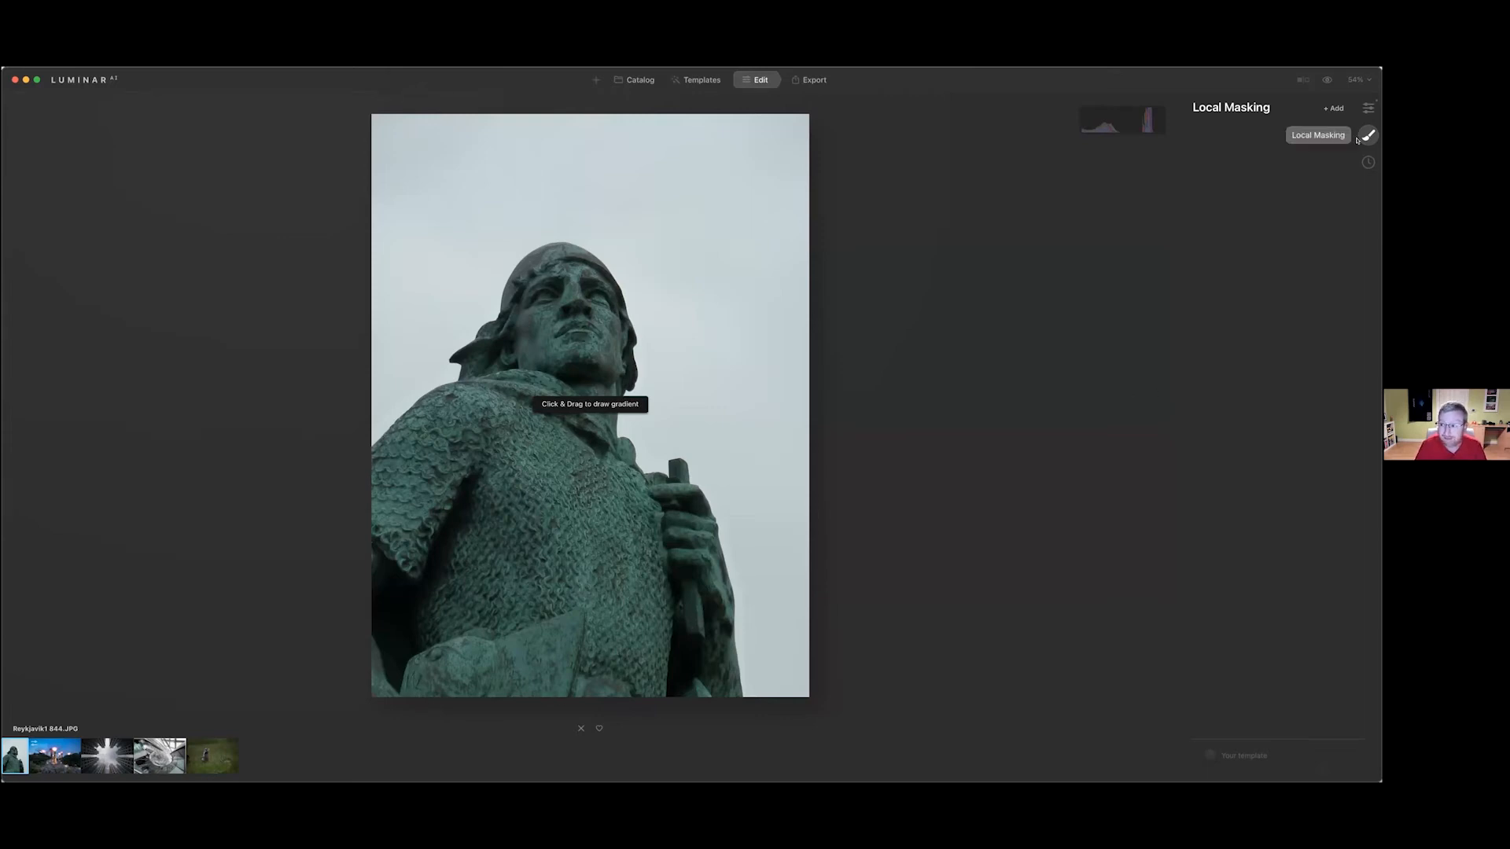
left_click(1368, 107)
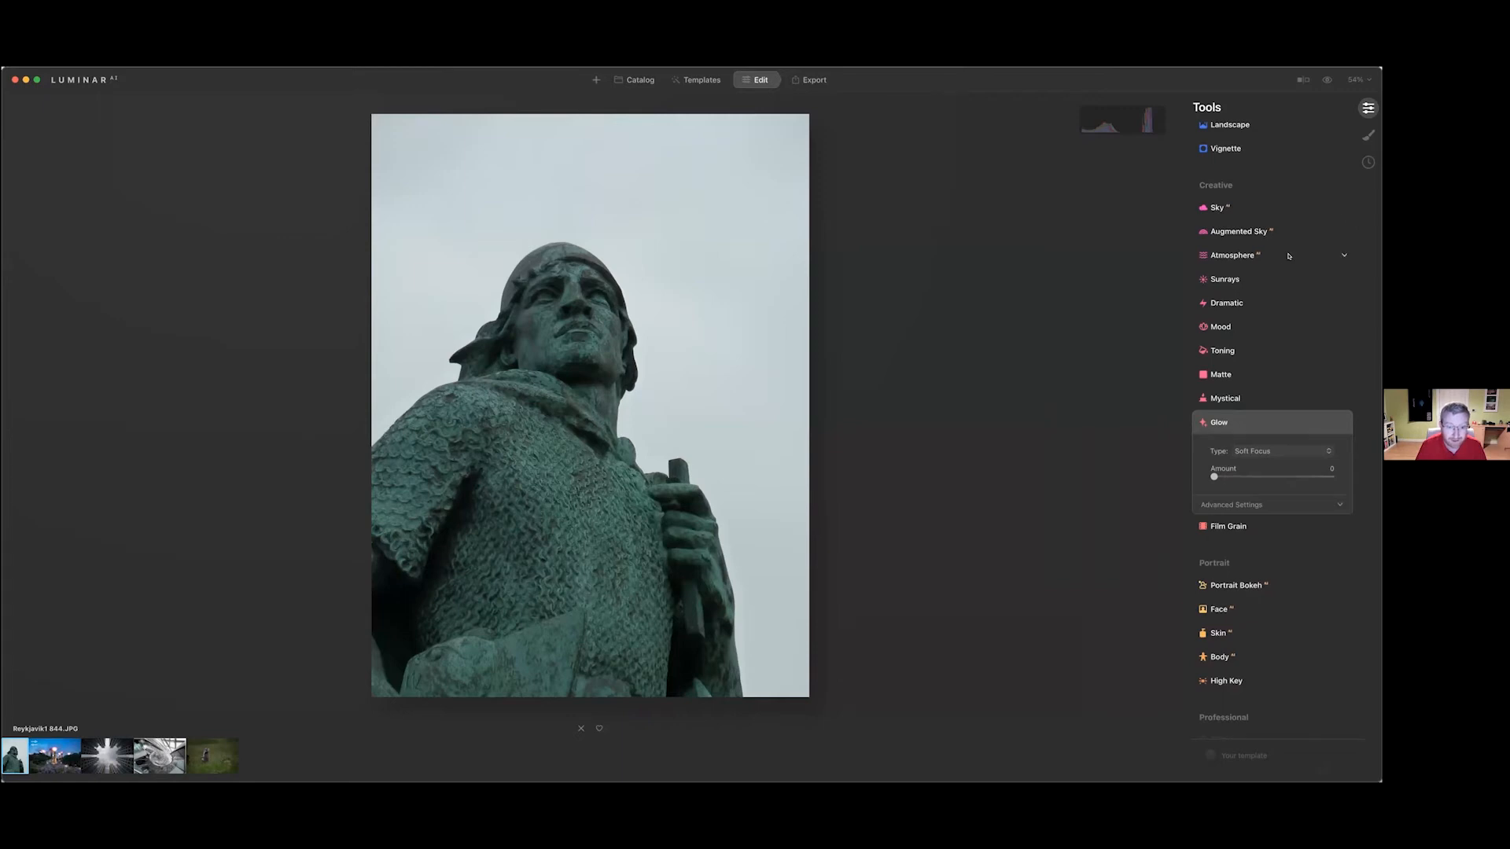
scroll(1281, 260, "up", 1)
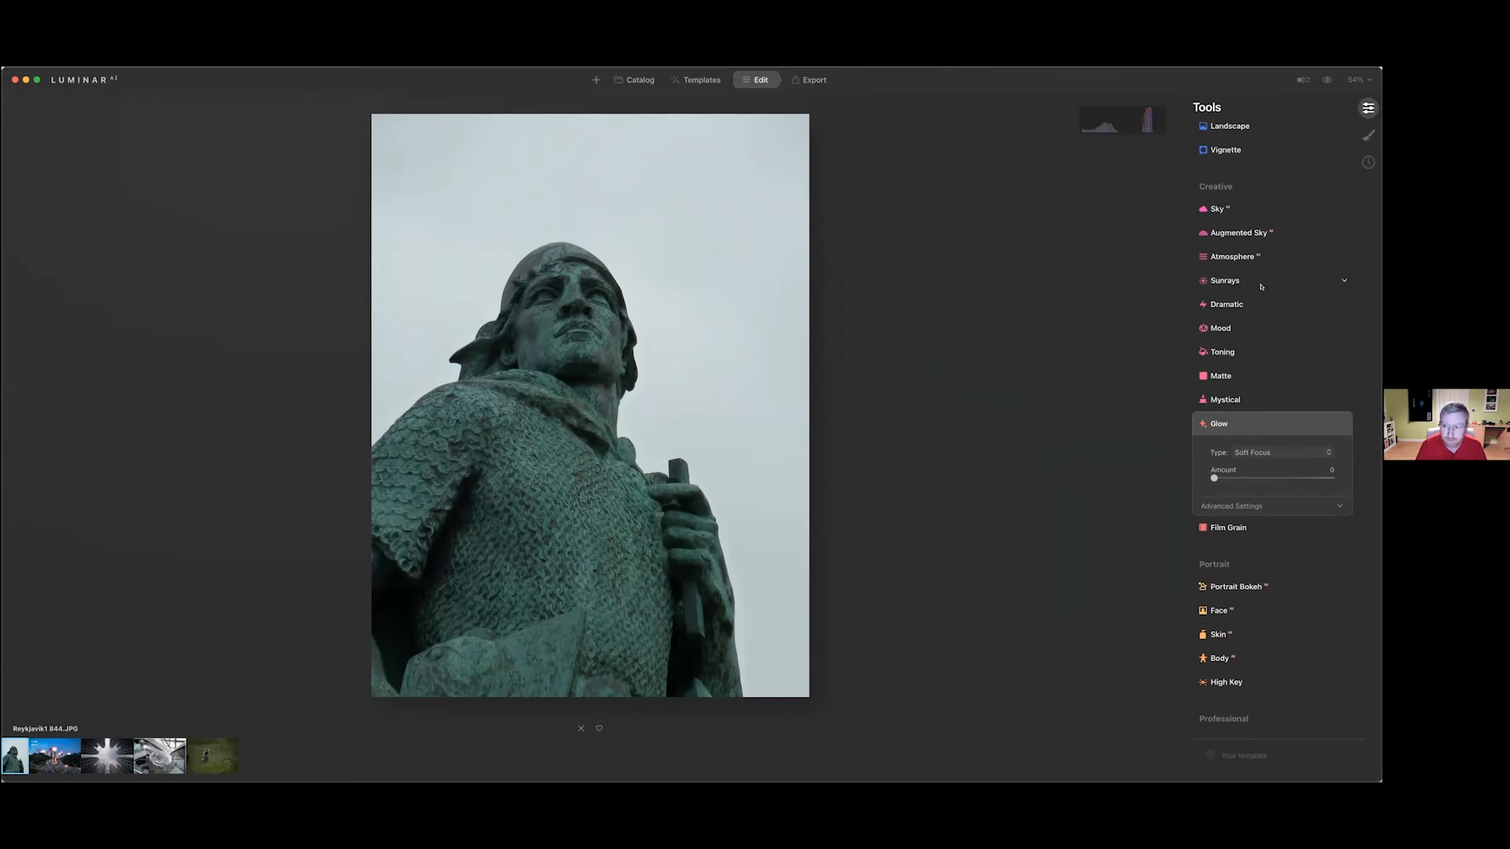
scroll(1270, 281, "up", 3)
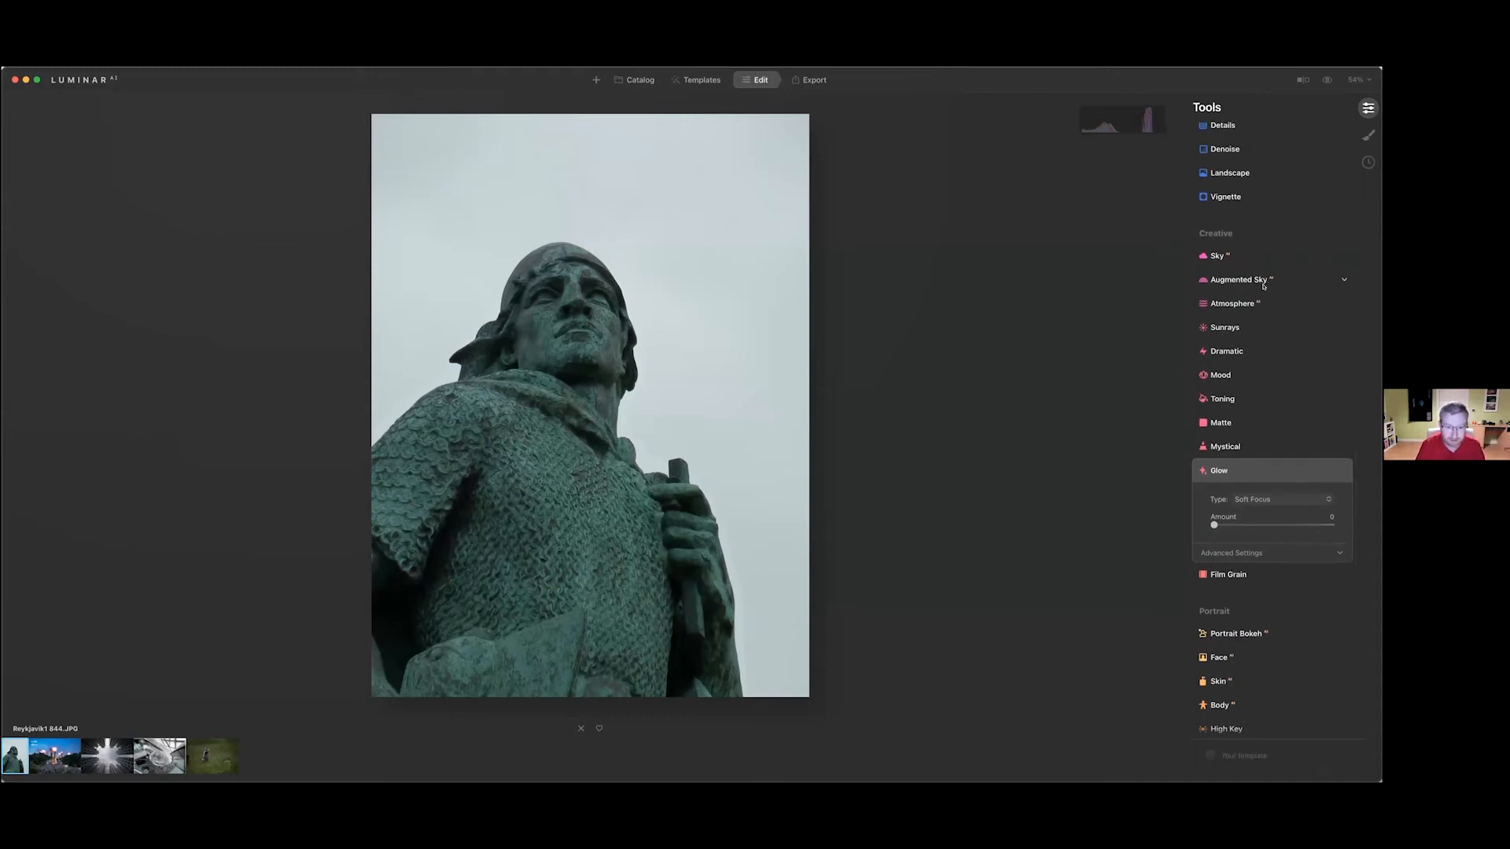
scroll(1248, 210, "up", 5)
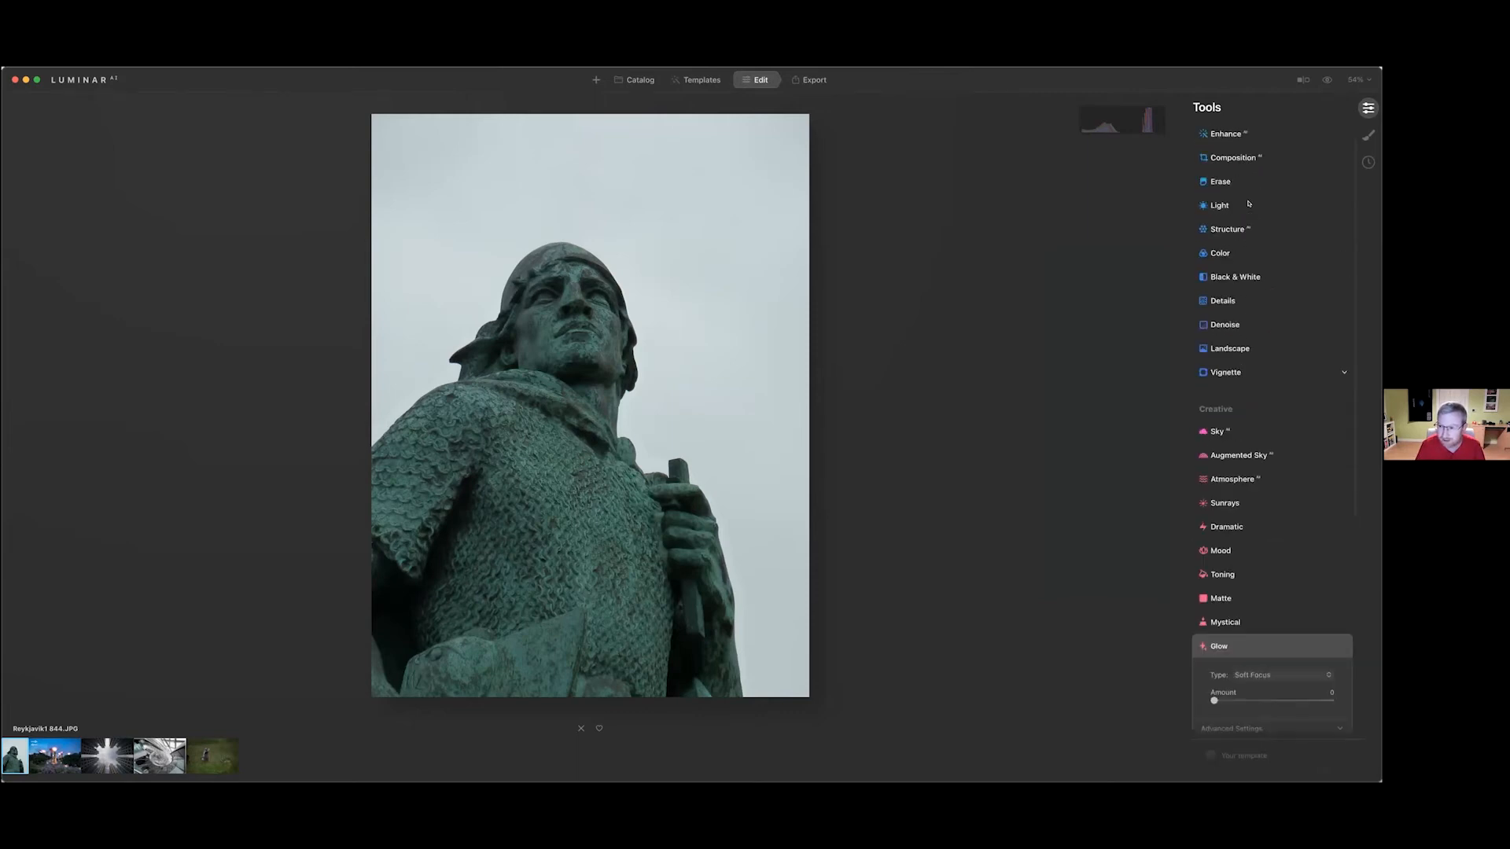
left_click(1230, 227)
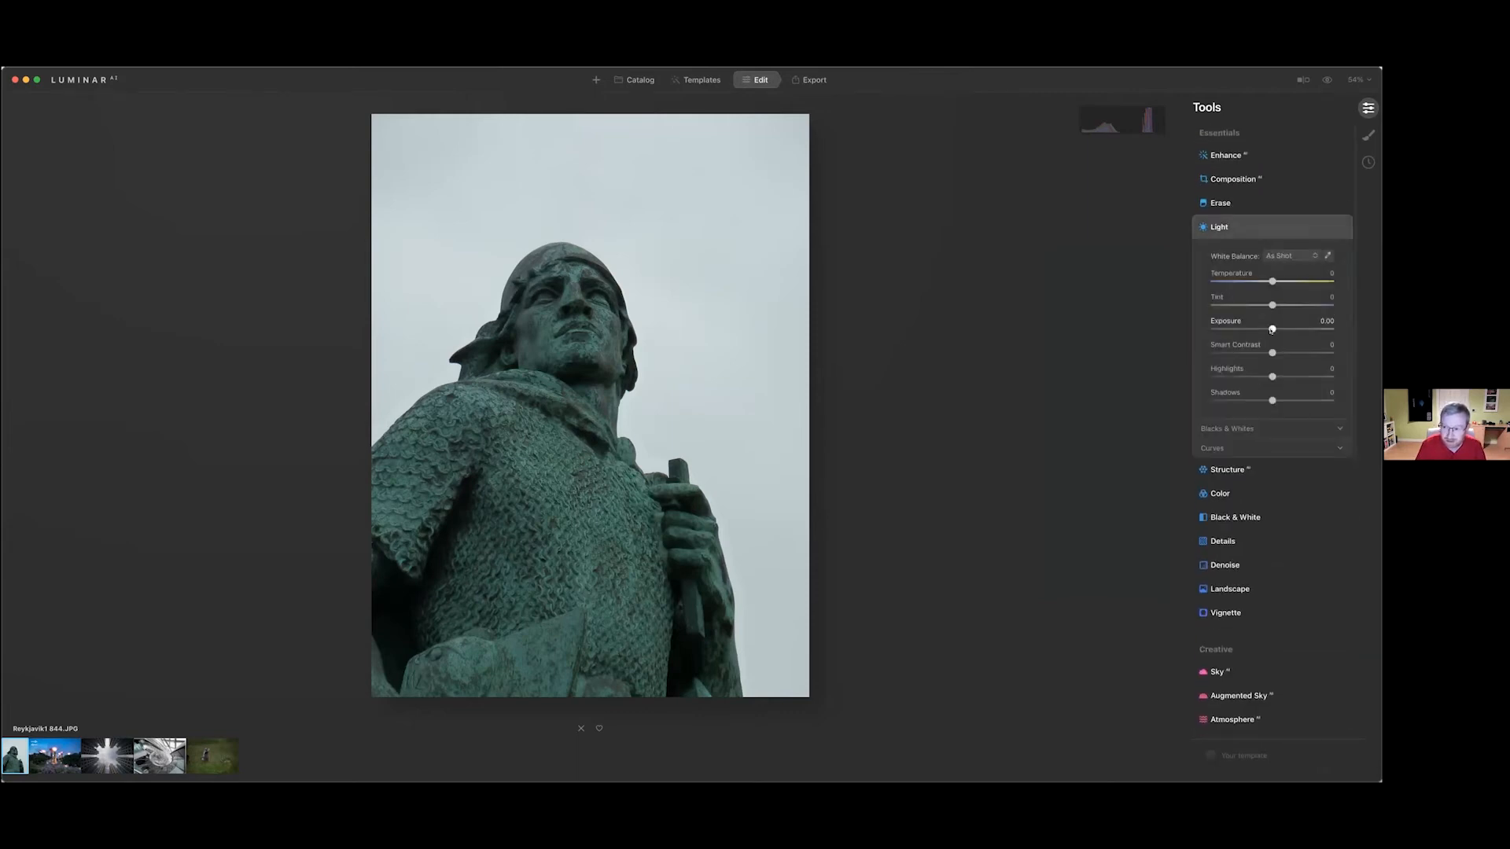
left_click_drag(1273, 353, 1280, 402)
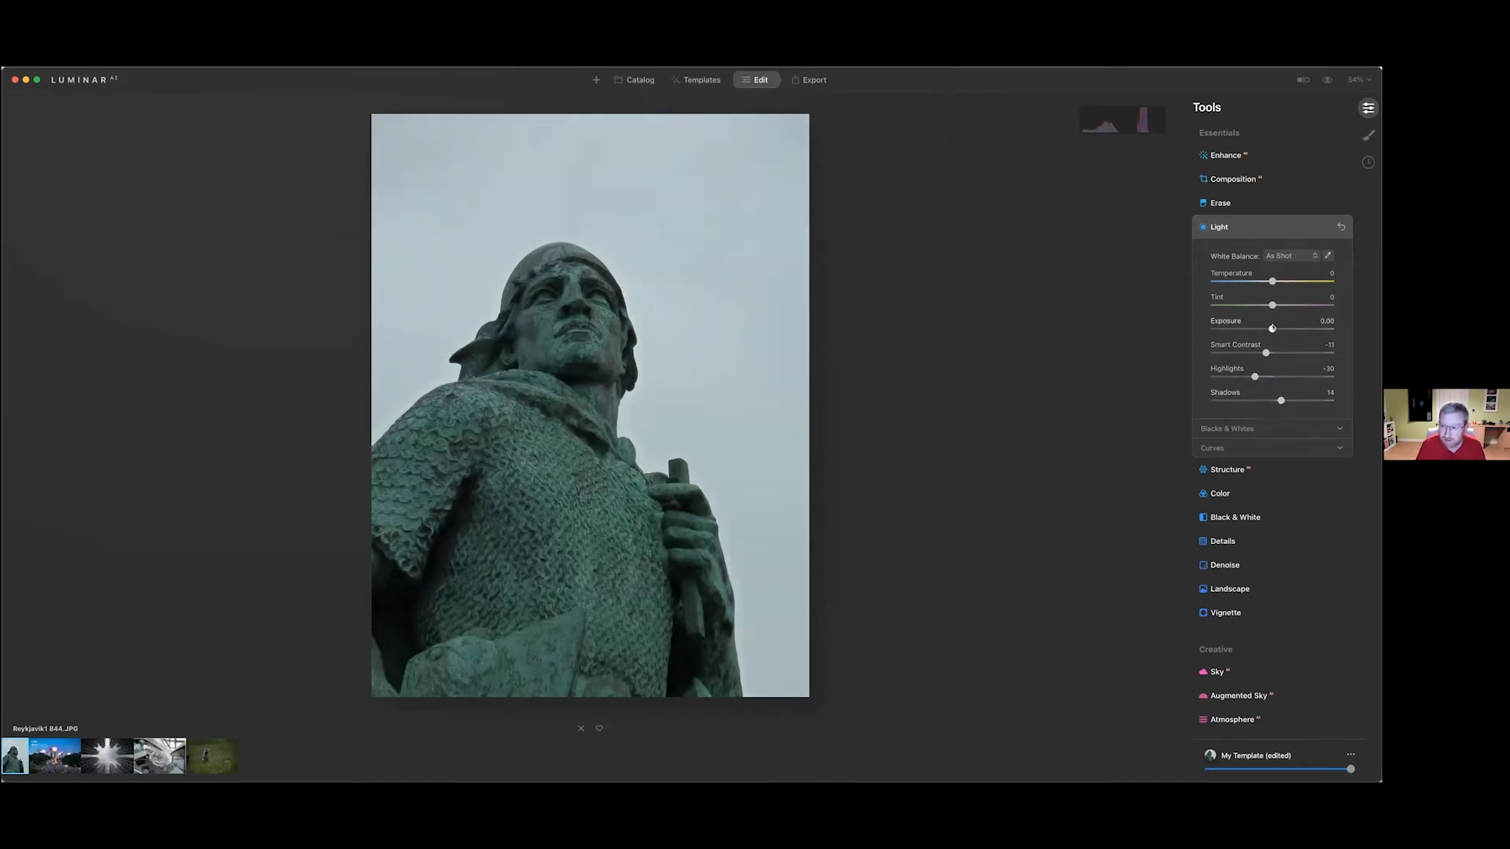
left_click_drag(1274, 327, 1275, 327)
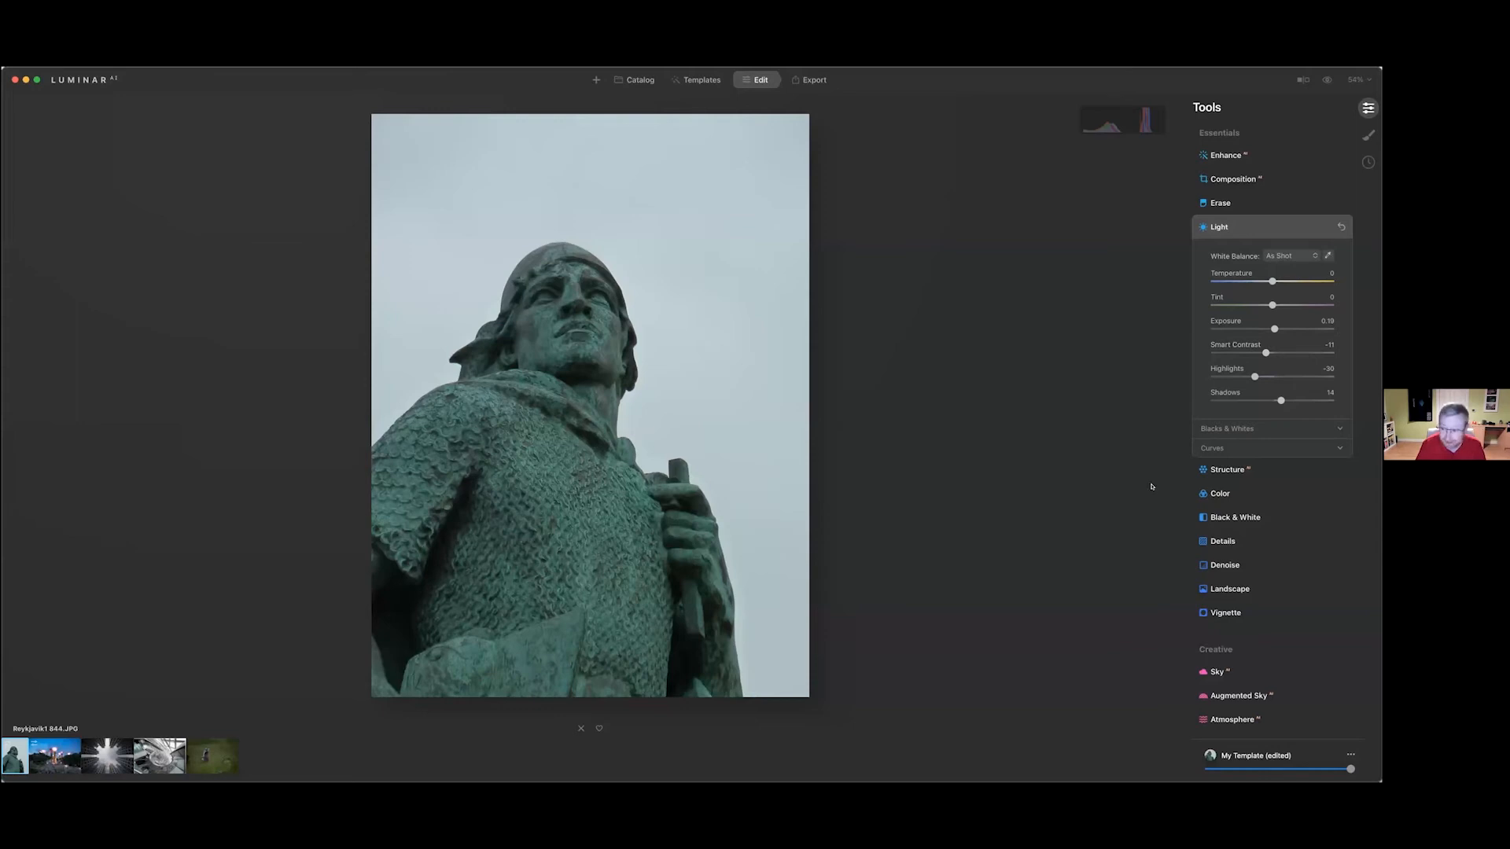
Replace the overcast sky behind the statue with the Blue Sky 4 preset, after trying the first Blue Sky option
scroll(1197, 492, "down", 5)
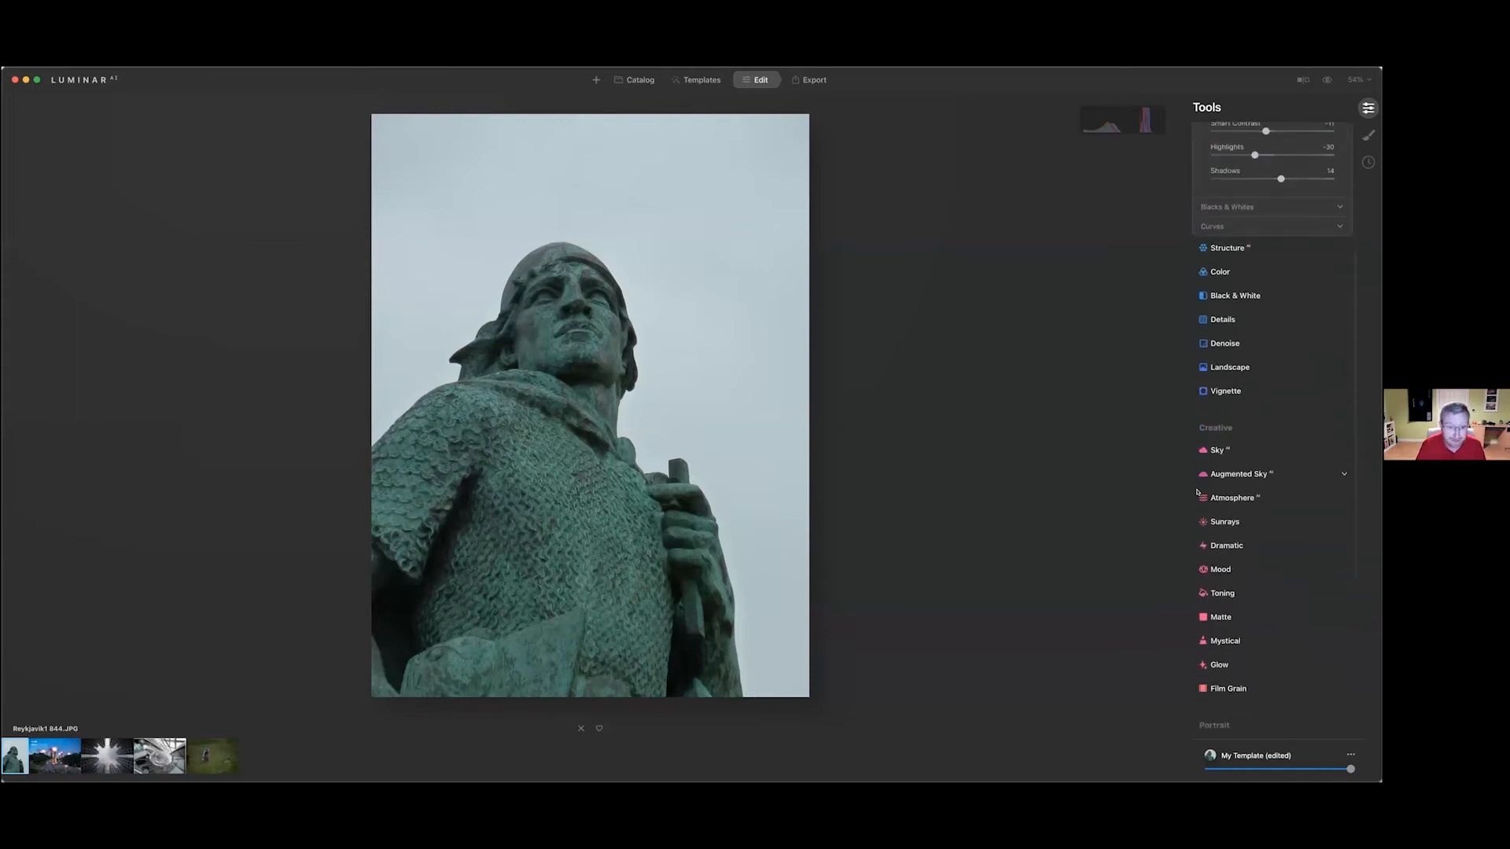
left_click(1229, 448)
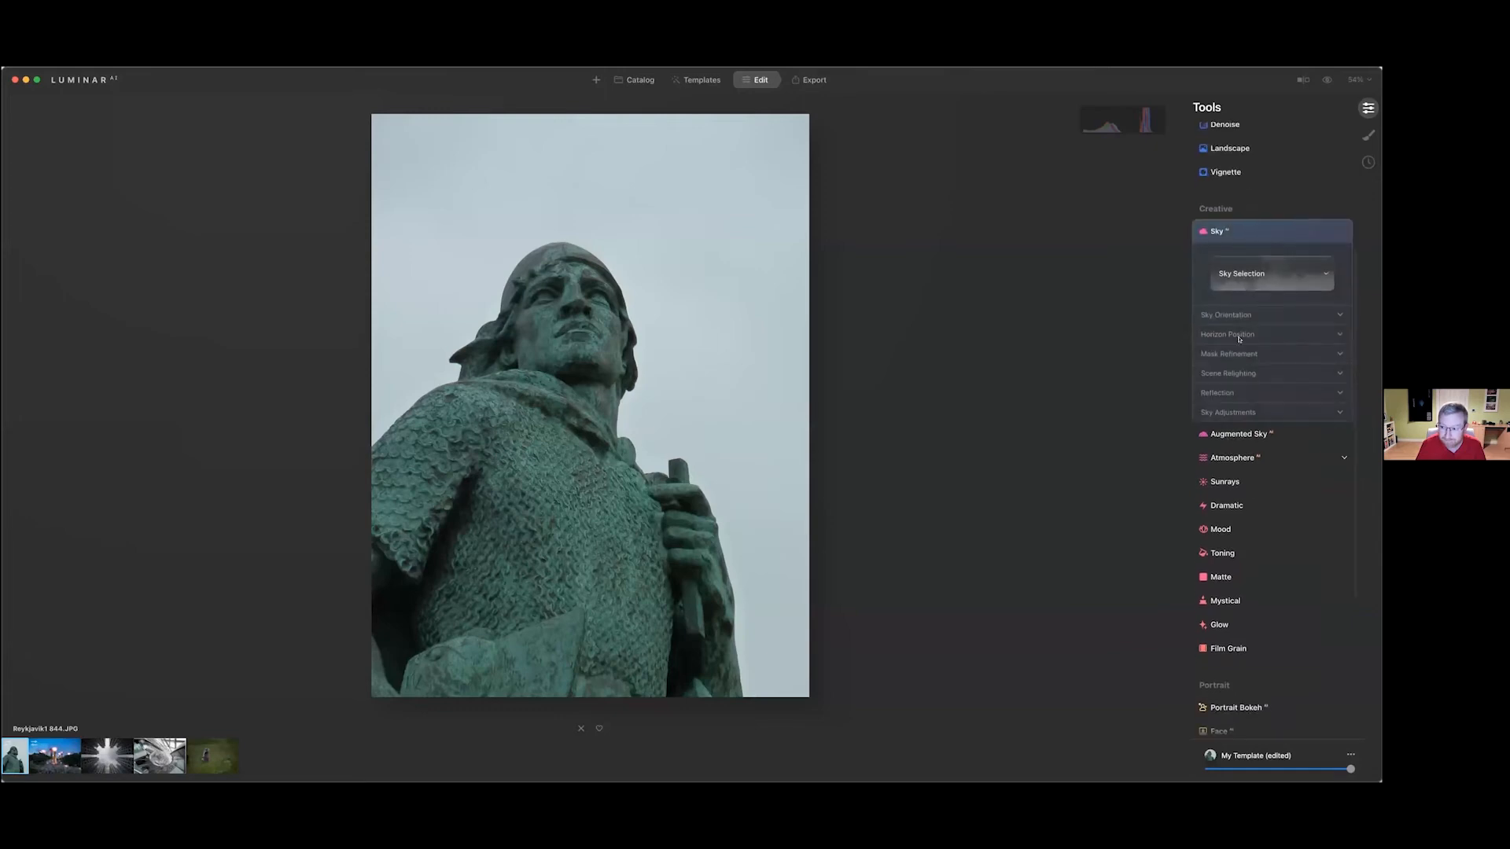
left_click(1240, 267)
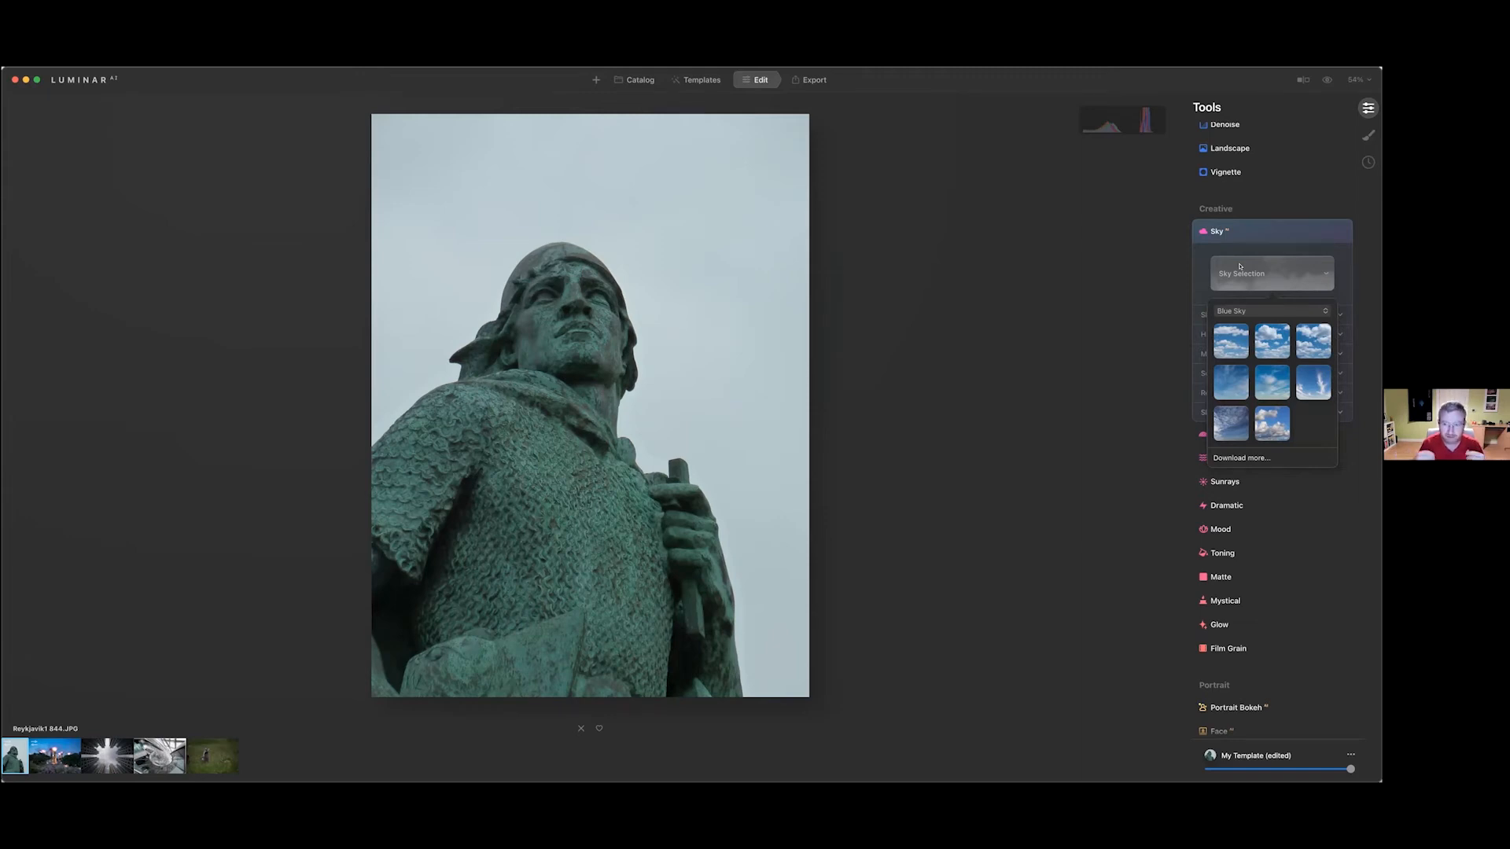
left_click(1231, 343)
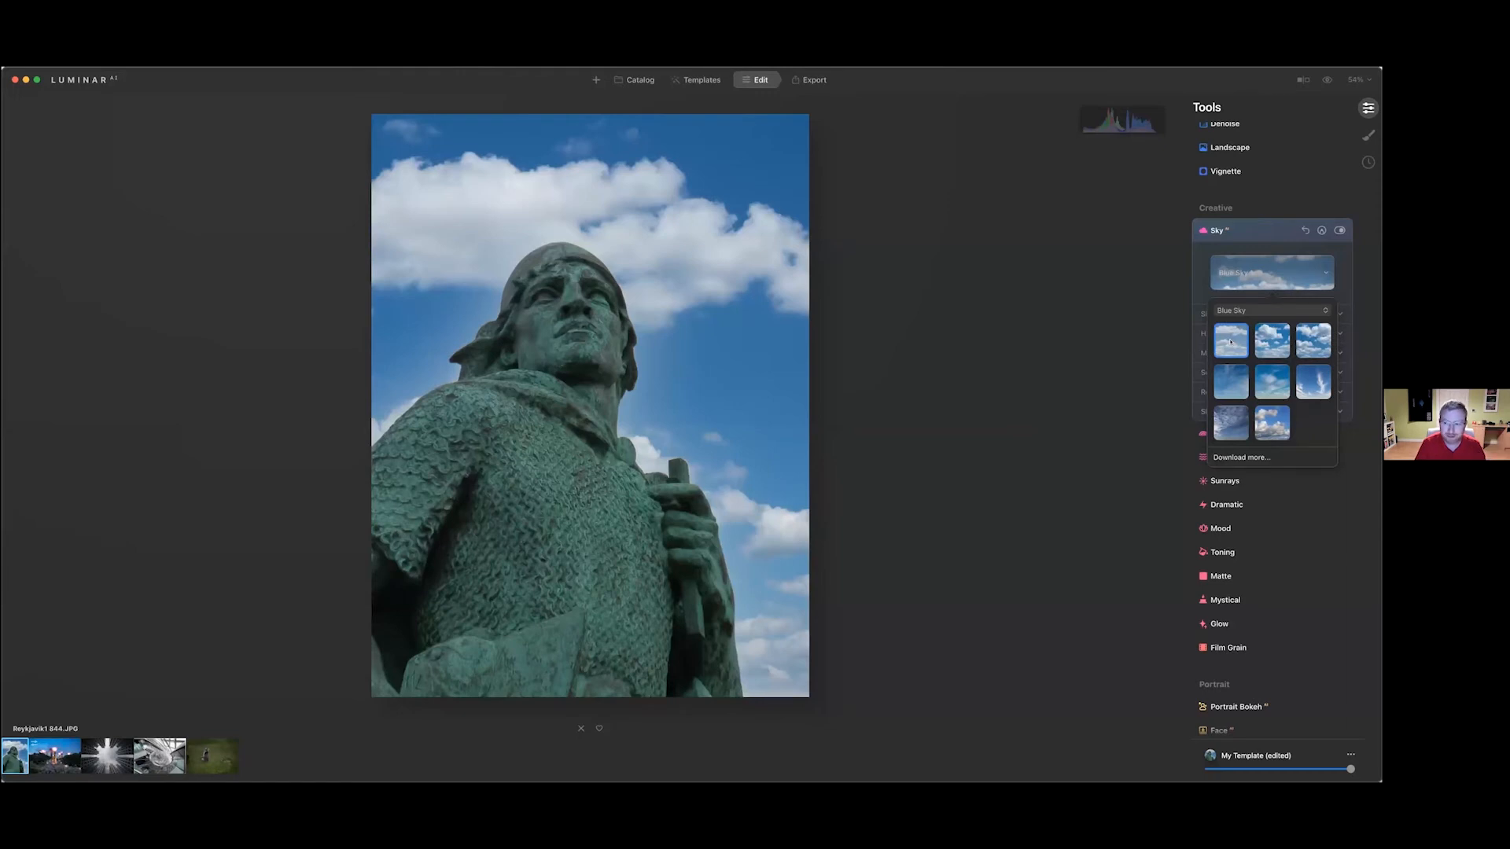
left_click(1228, 385)
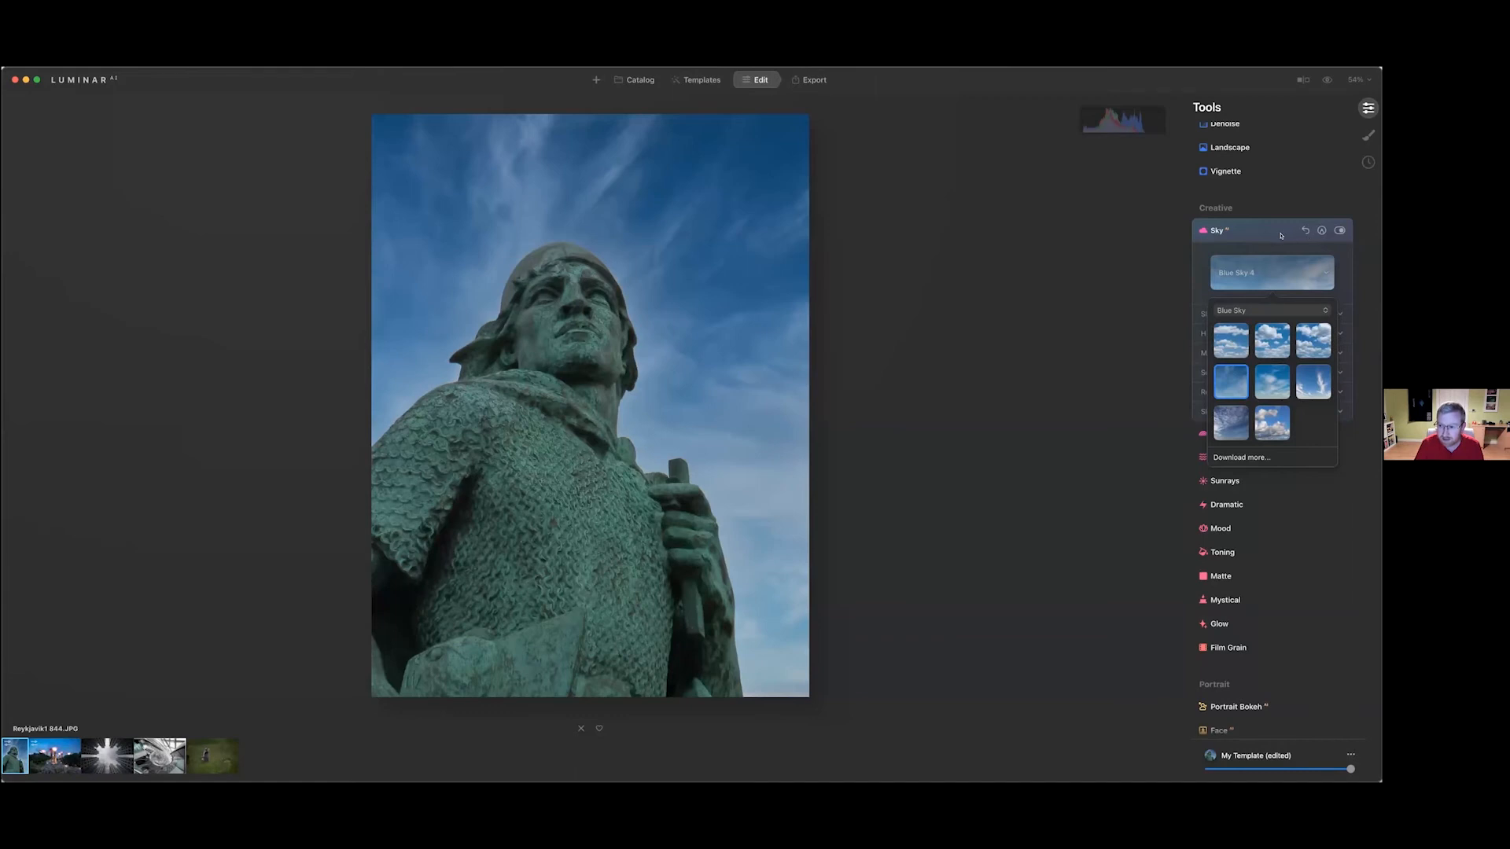
left_click(1278, 234)
left_click(1254, 234)
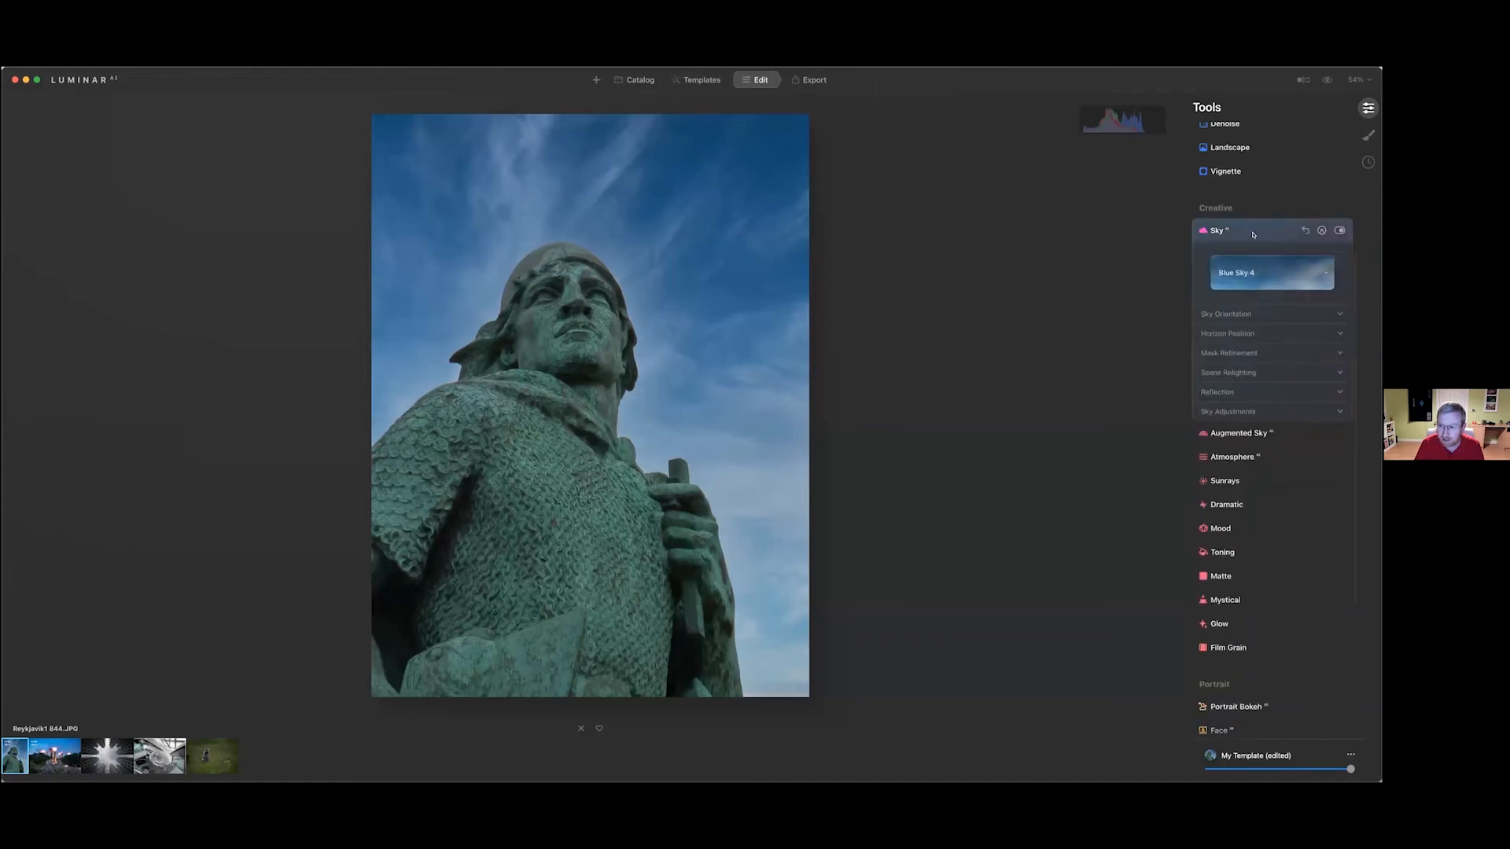
Adjust the replacement sky's orientation to Vertical Position -30 and Horizontal Position -1
left_click(1247, 322)
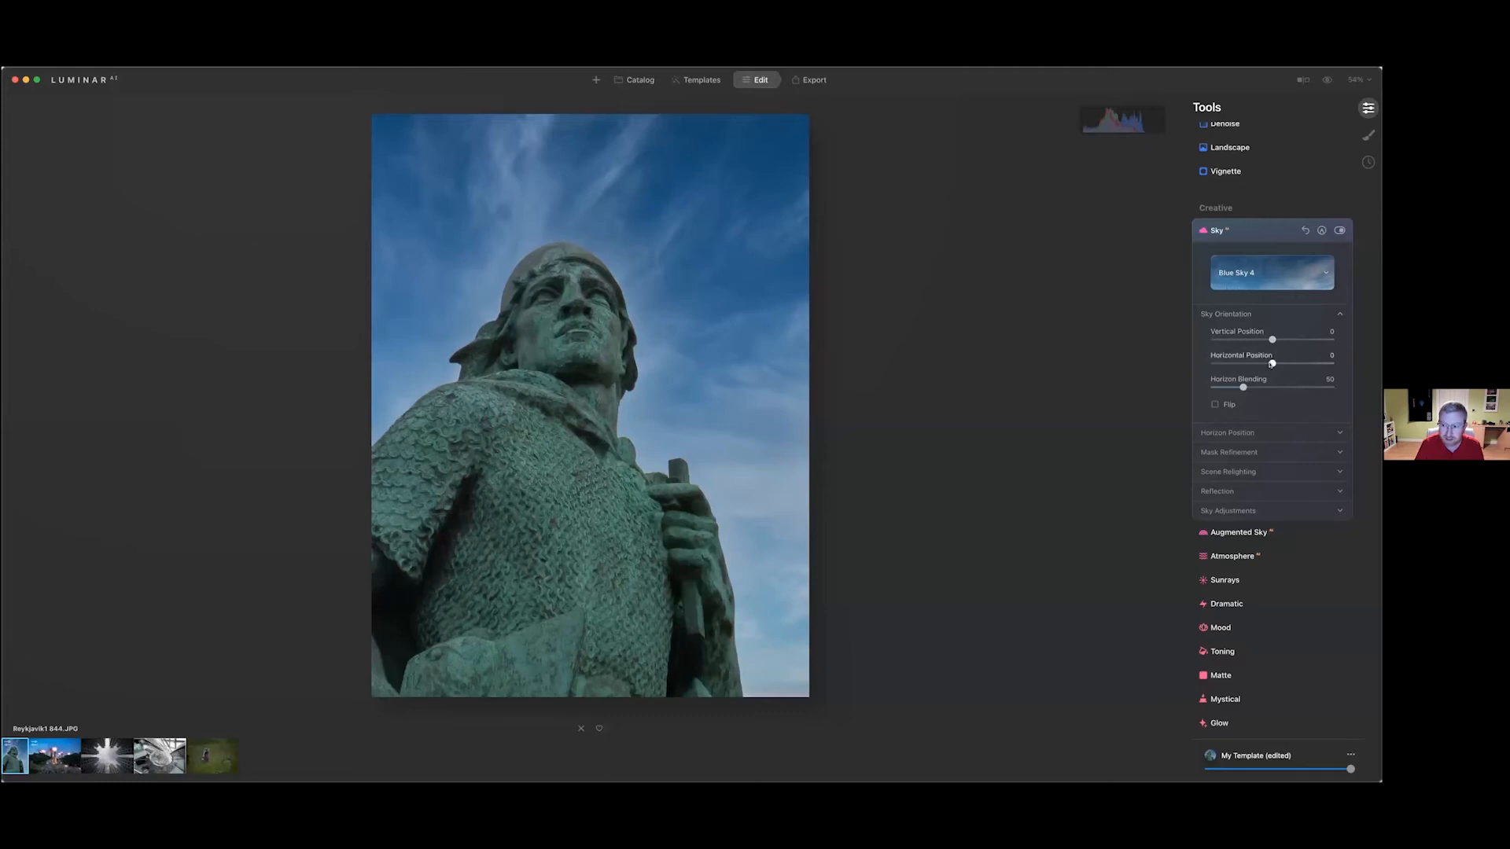
mouse_move(1272, 362)
left_mouse_down()
mouse_move(1256, 361)
mouse_move(1271, 362)
left_mouse_up()
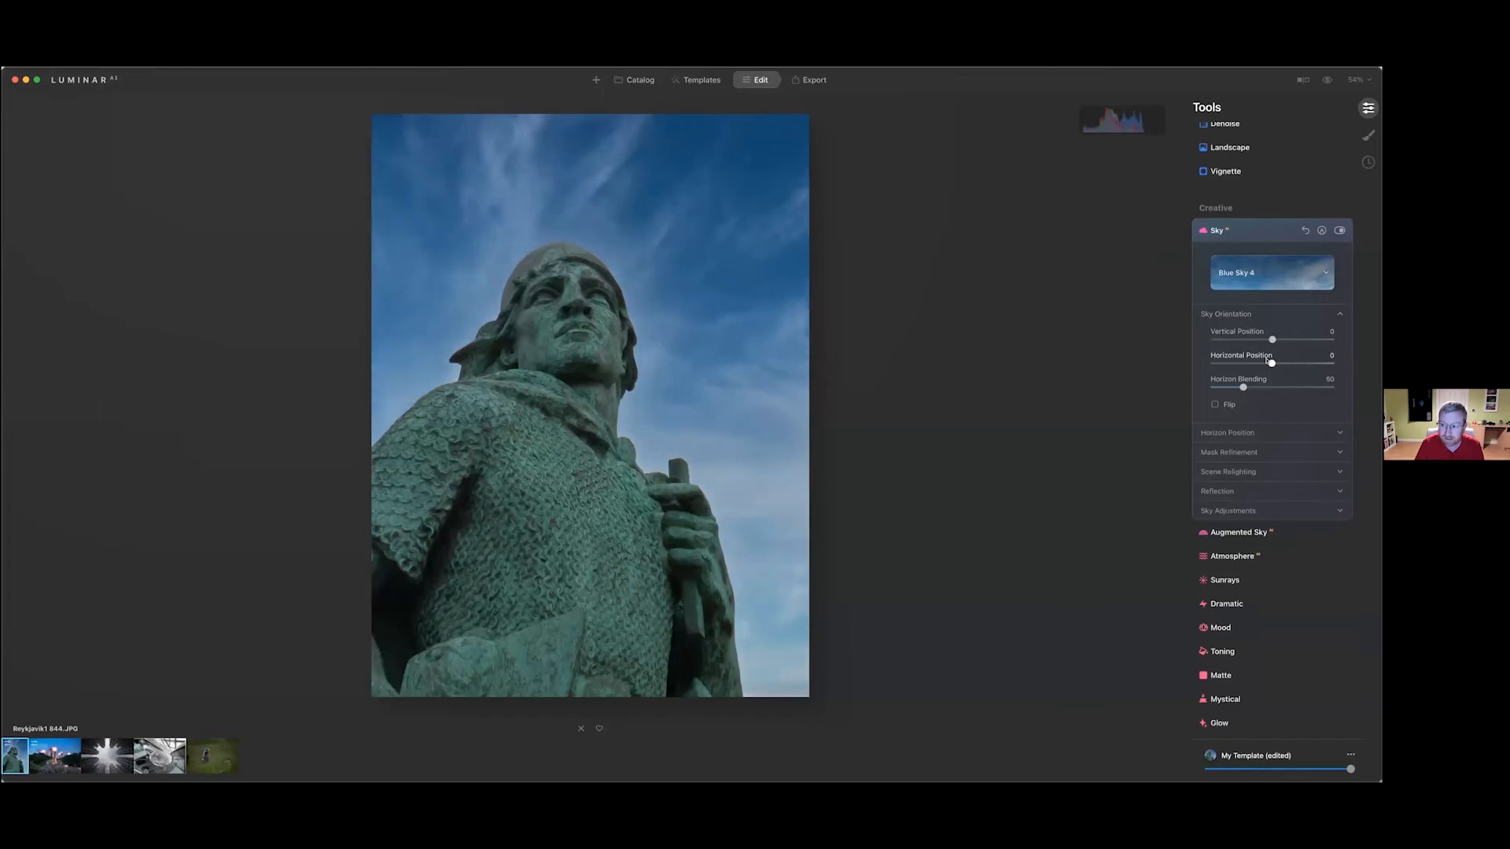
left_click_drag(1271, 339, 1260, 339)
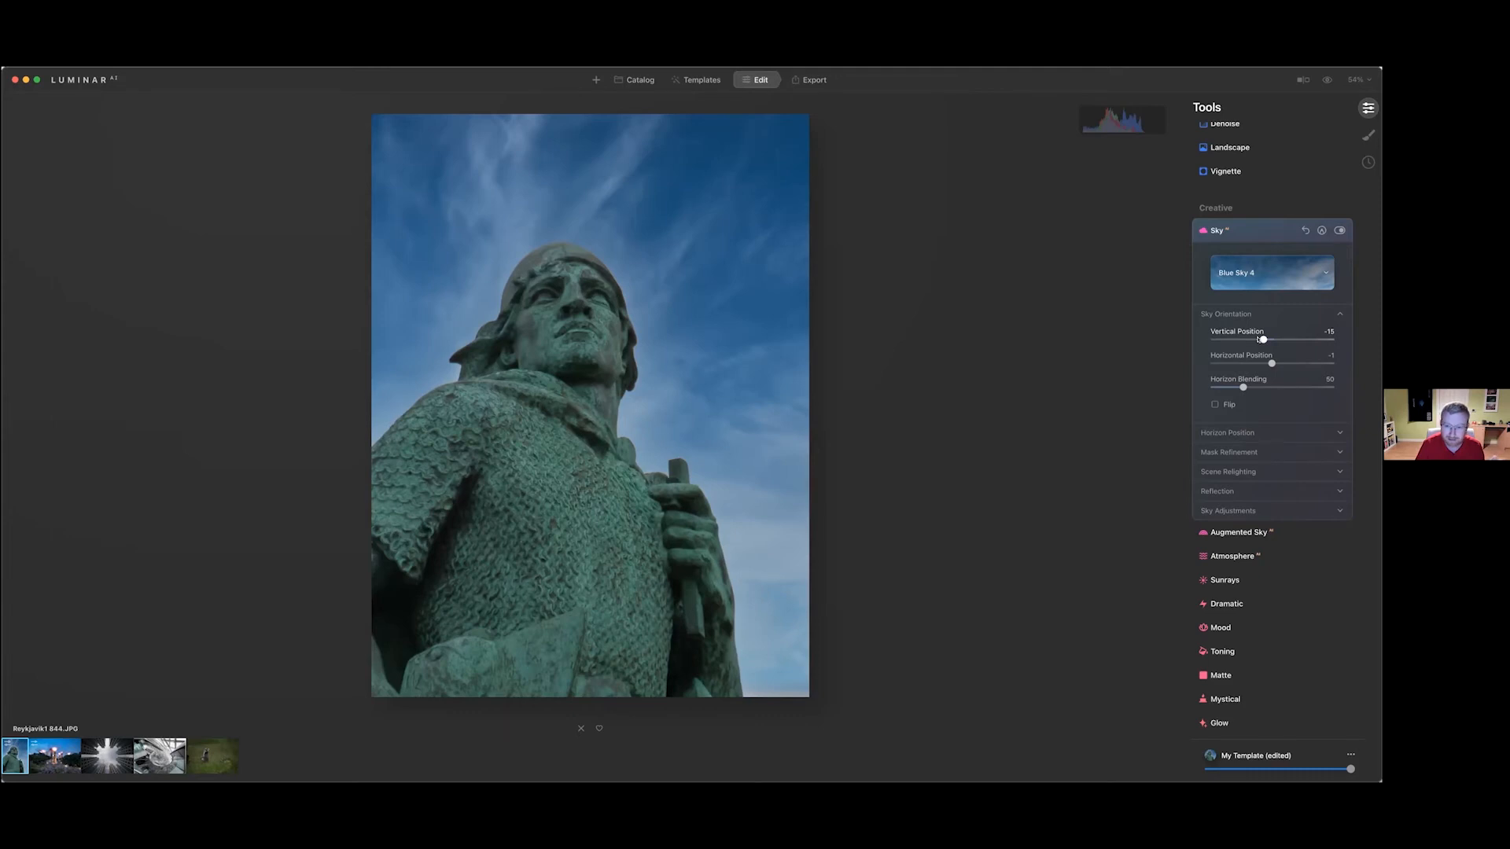
left_click_drag(1257, 339, 1249, 339)
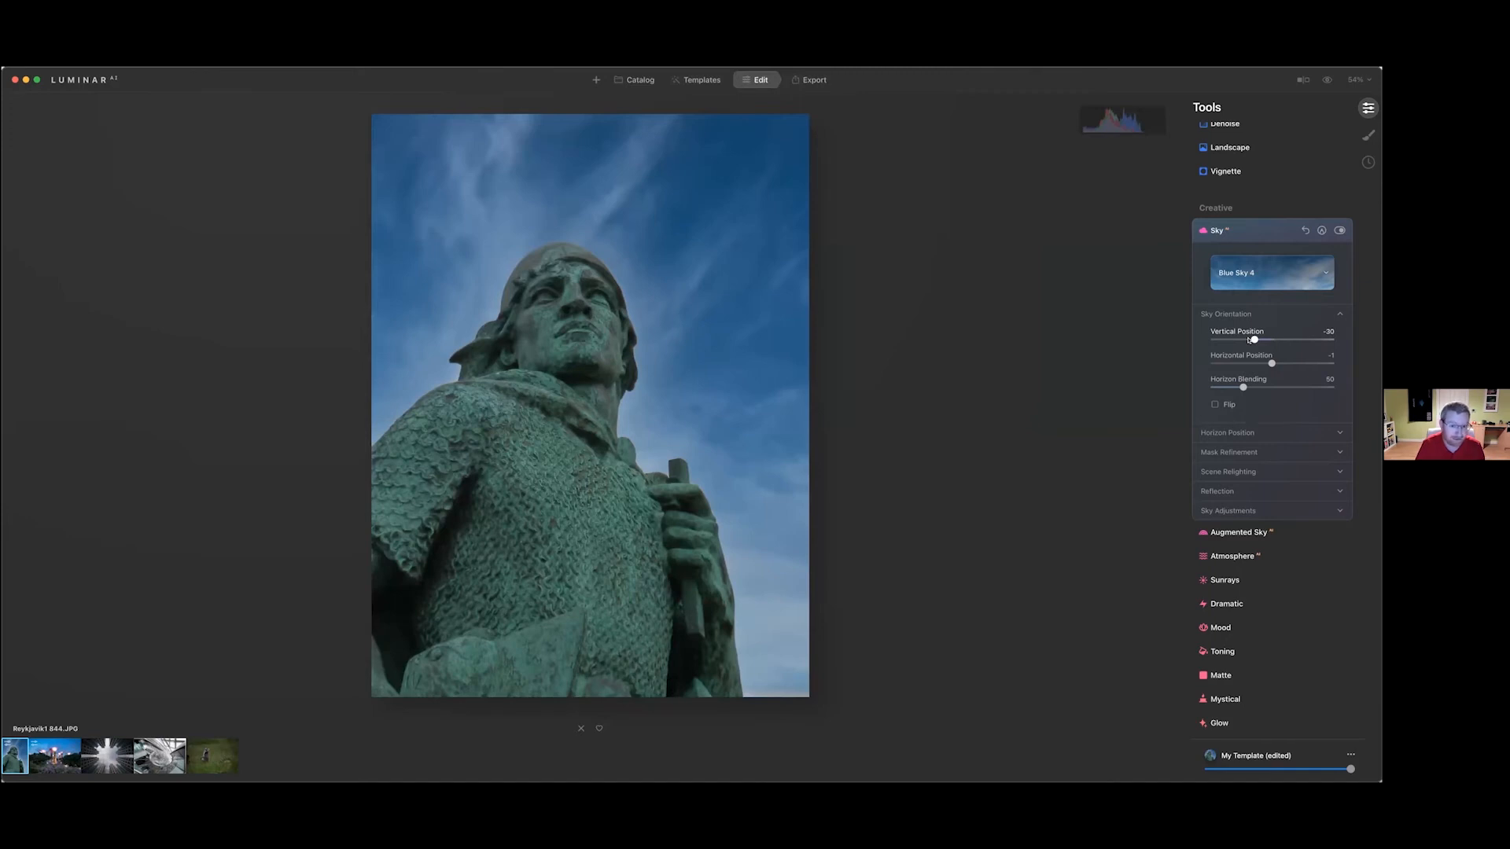
Set the sky's Relight Strength to 45 after trying it at 0, and compare the edit with the original photo
left_click(1250, 473)
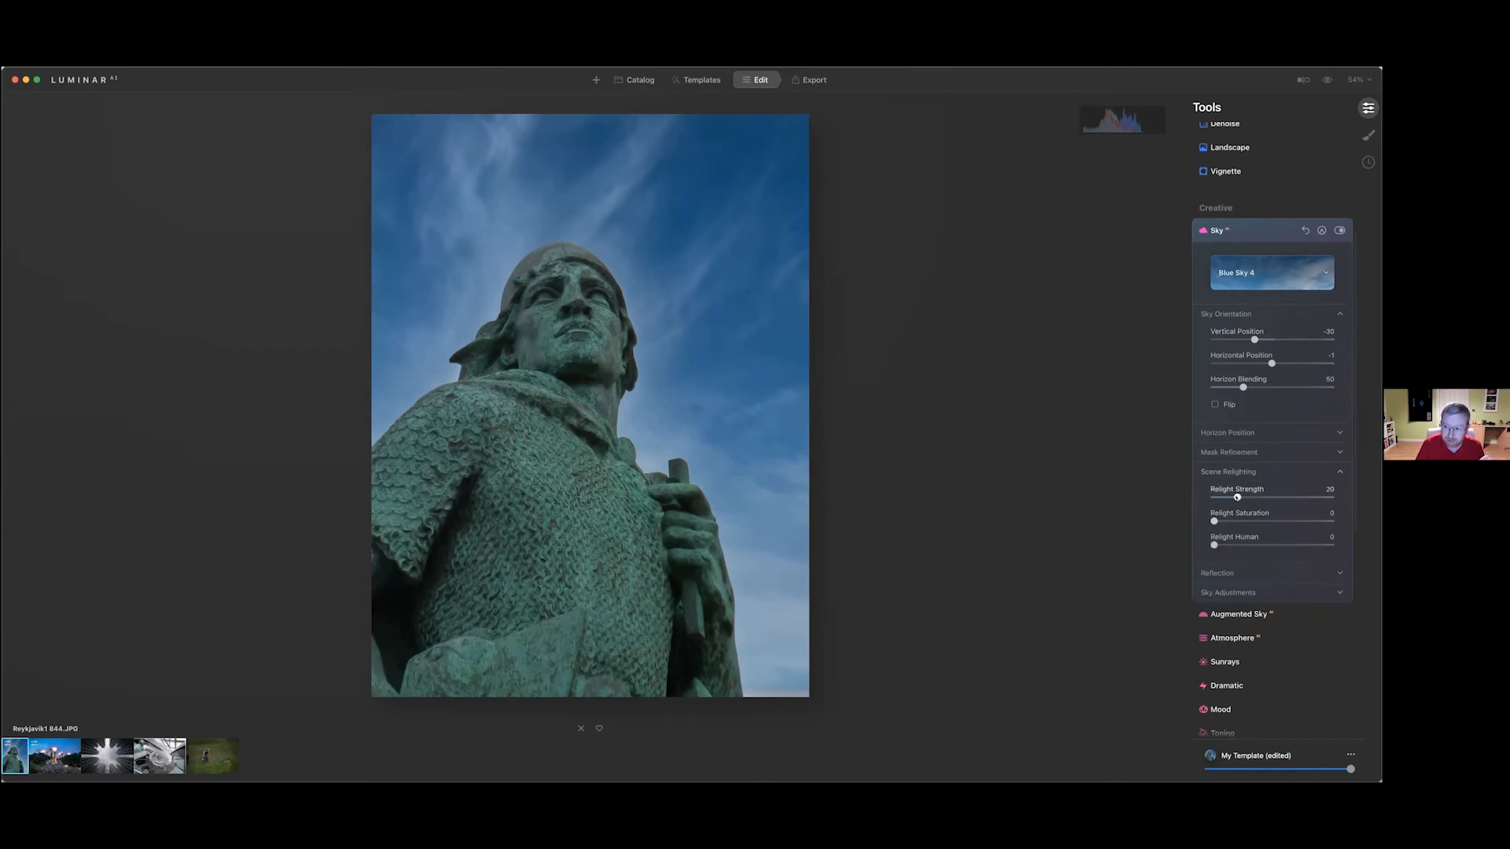
left_click_drag(1236, 497, 1203, 497)
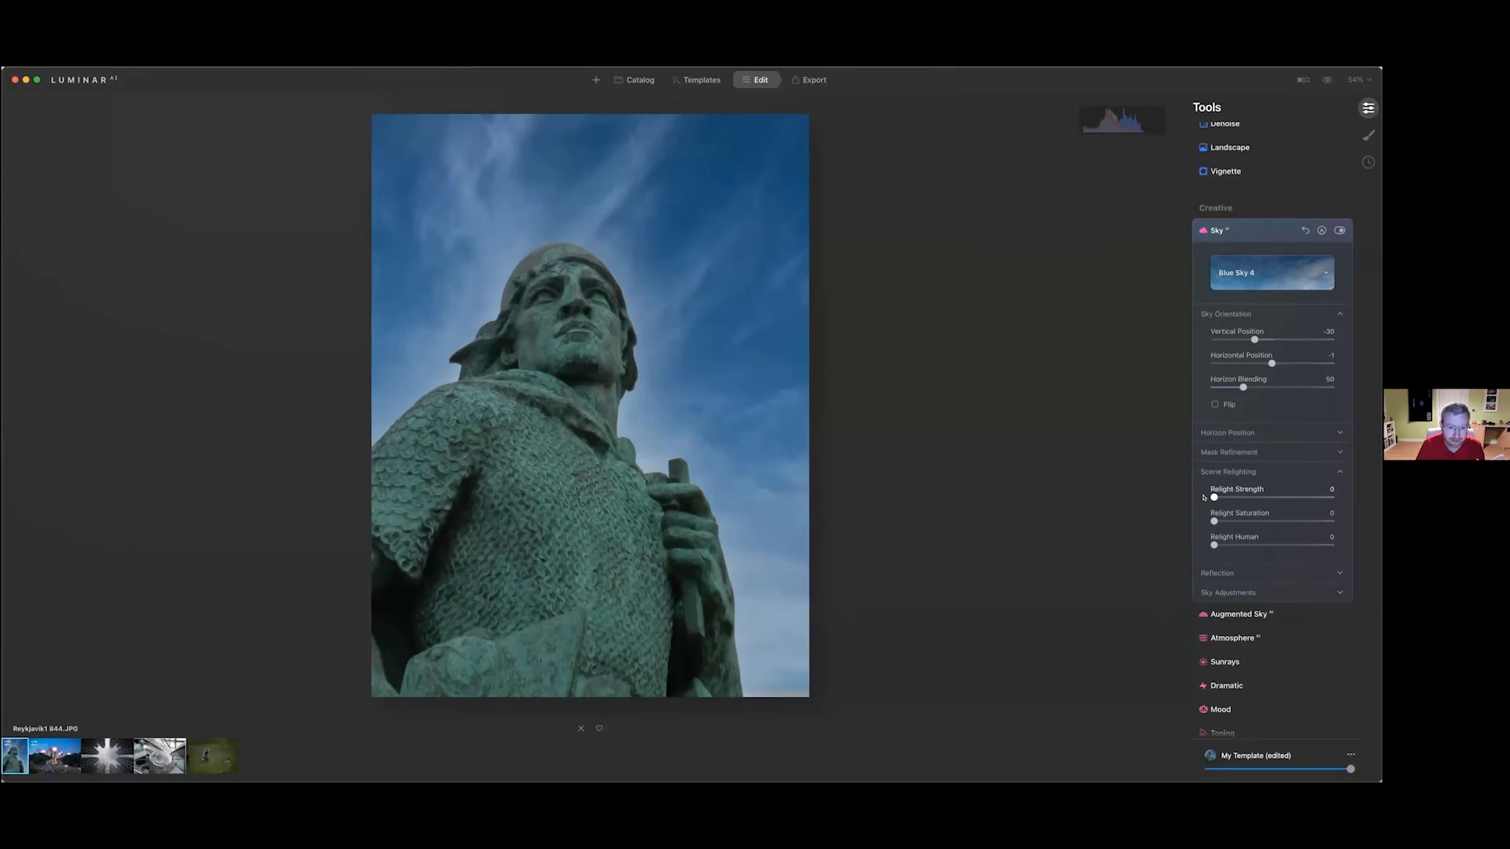
mouse_move(1212, 497)
left_mouse_down()
mouse_move(1334, 497)
mouse_move(1150, 497)
mouse_move(1325, 497)
mouse_move(1202, 498)
left_mouse_up()
left_click_drag(1213, 497, 1267, 497)
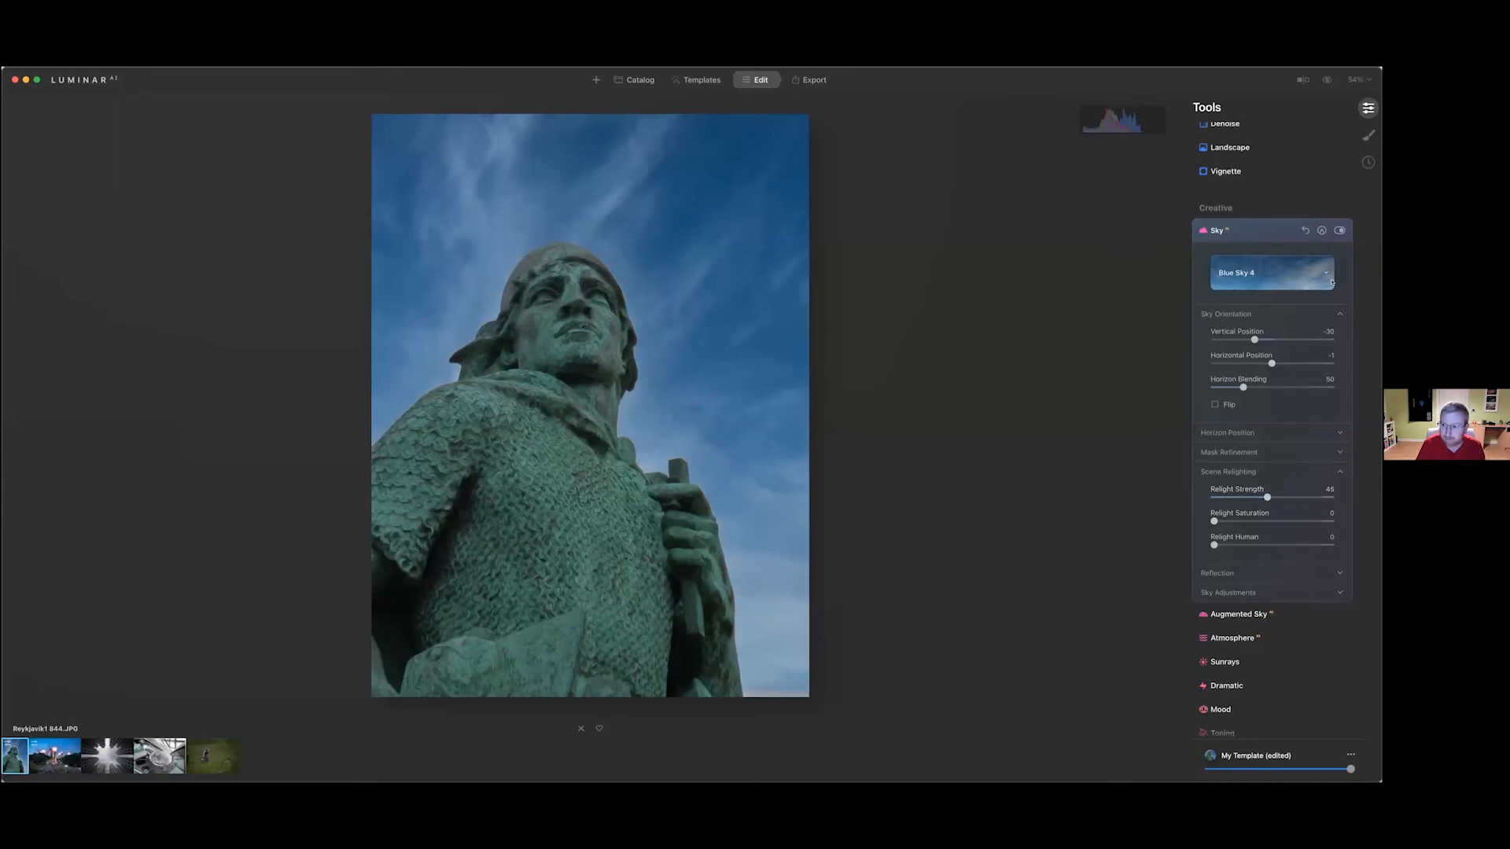
left_click(1326, 80)
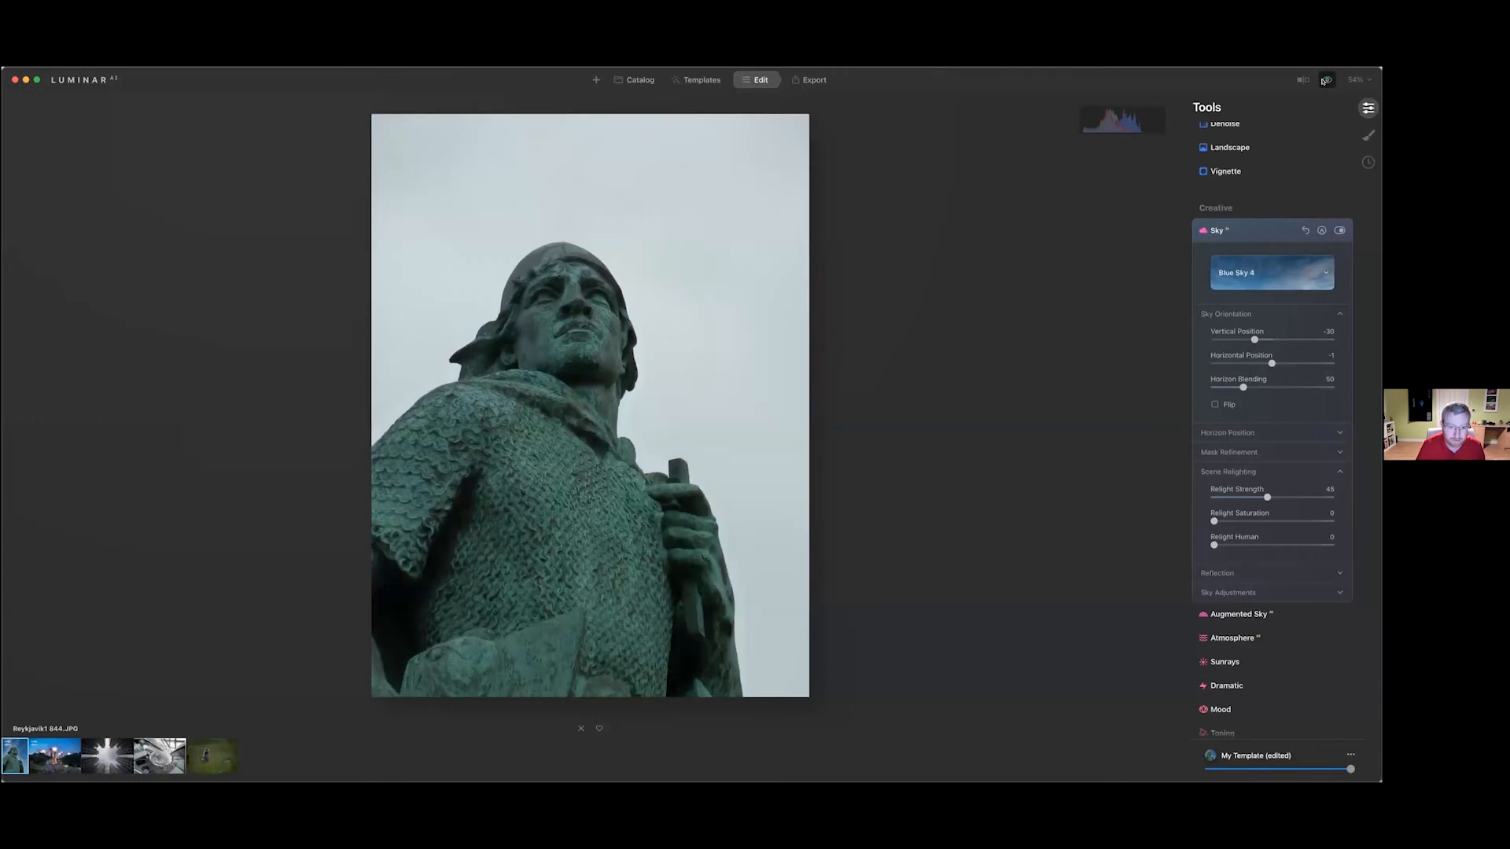
left_click(1326, 80)
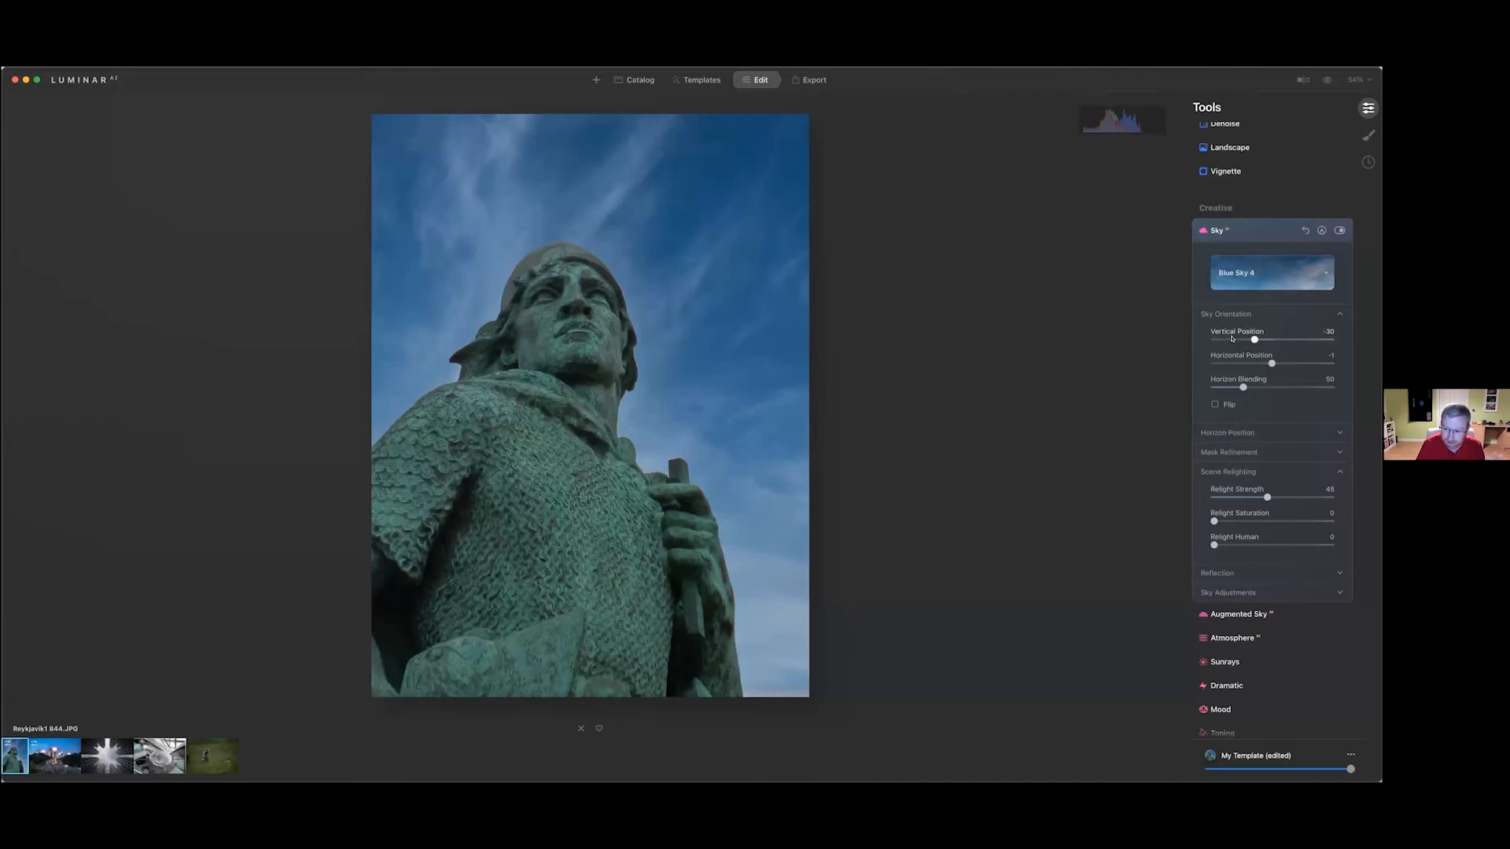
Exaggerate the statue photo's vignette with Amount -100 and Feather -100 so its edge is sharply outlined
scroll(1223, 489, "down", 3)
scroll(1224, 489, "down", 2)
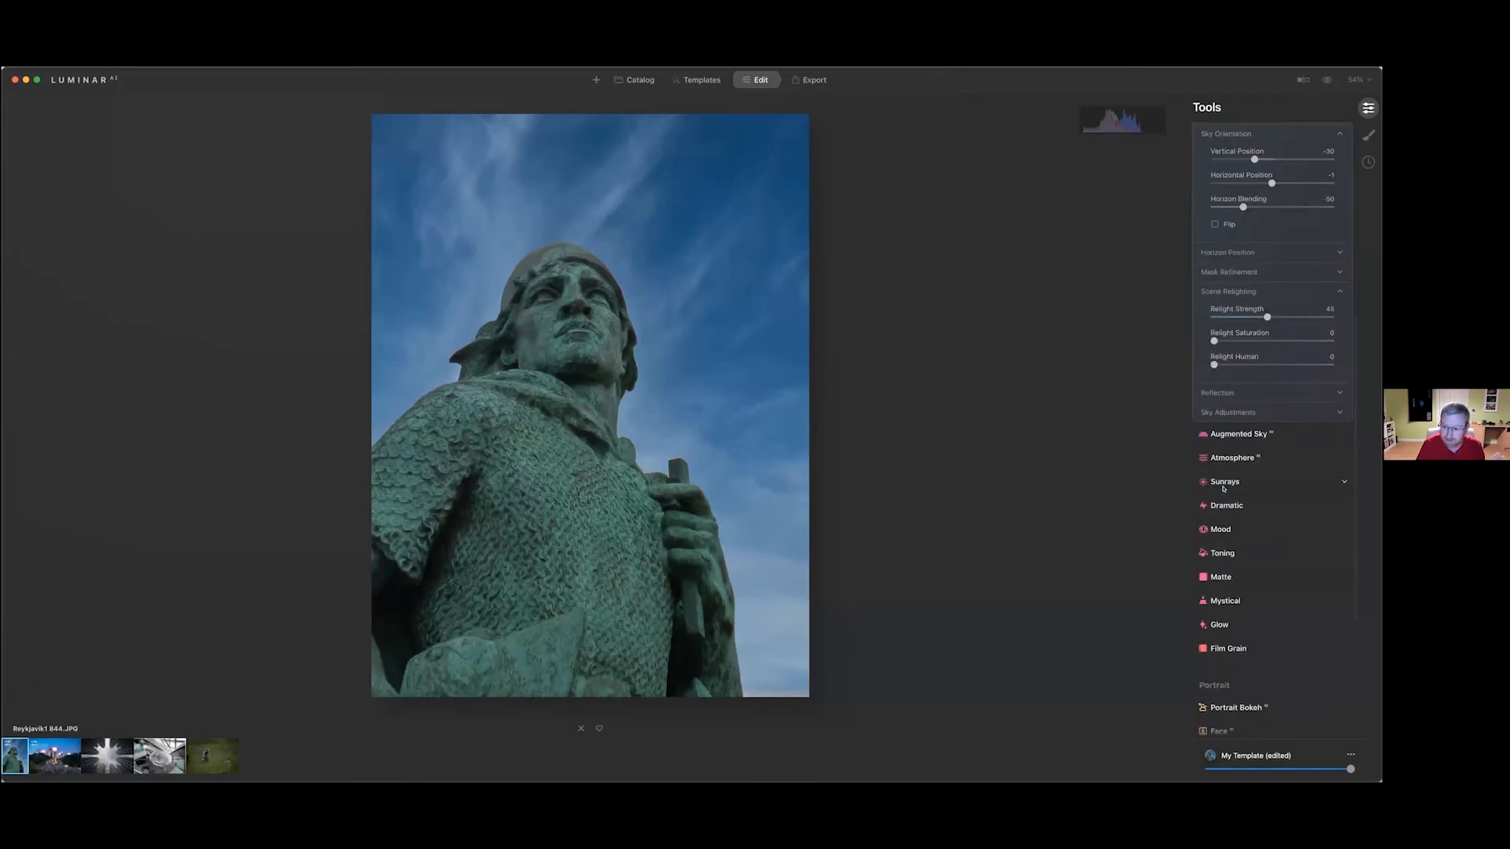
scroll(1224, 472, "up", 6)
left_click(1221, 336)
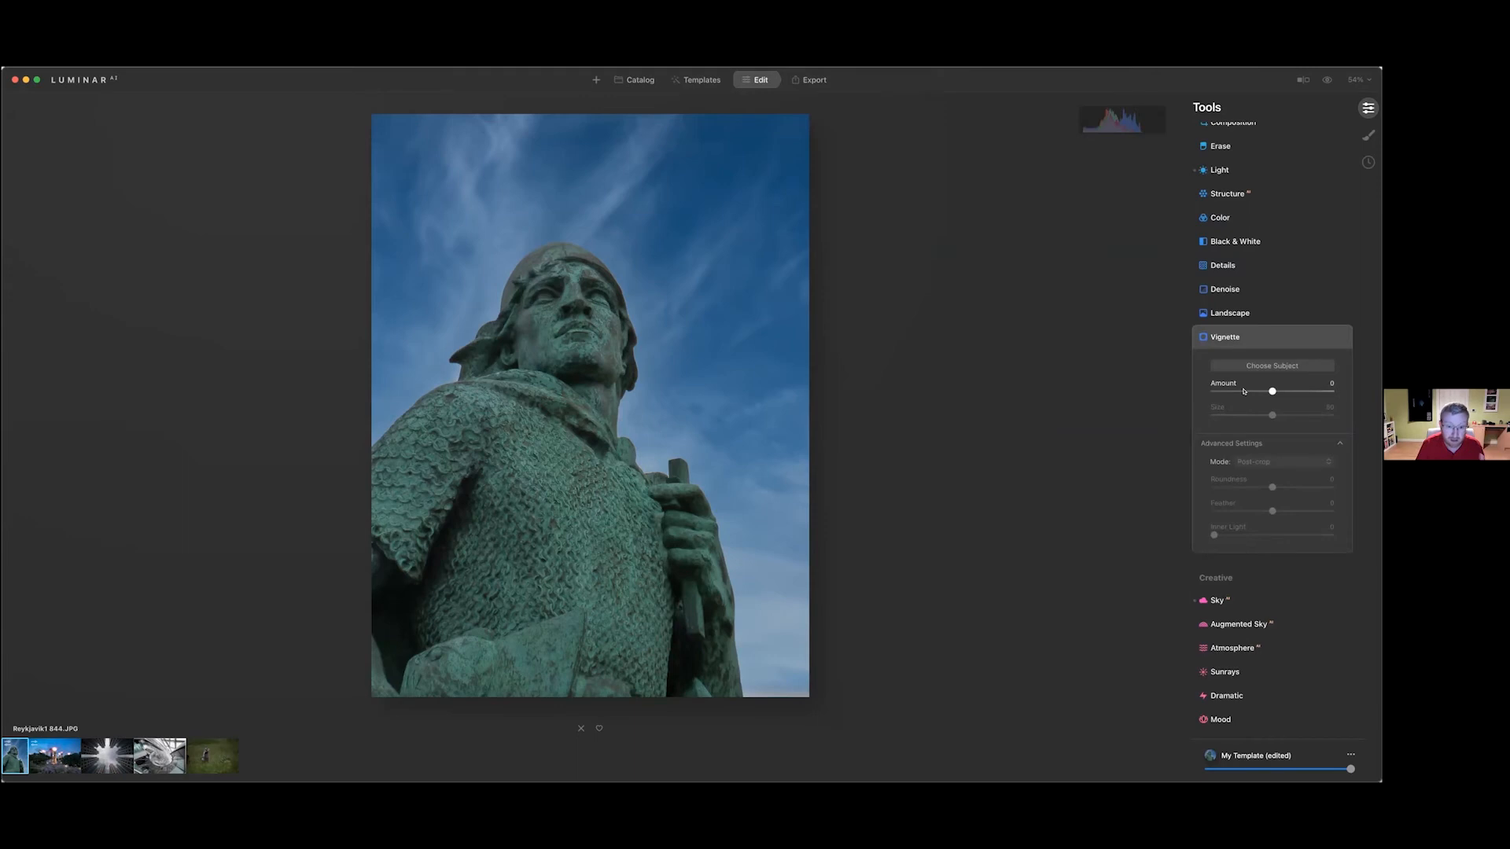
left_click(1241, 391)
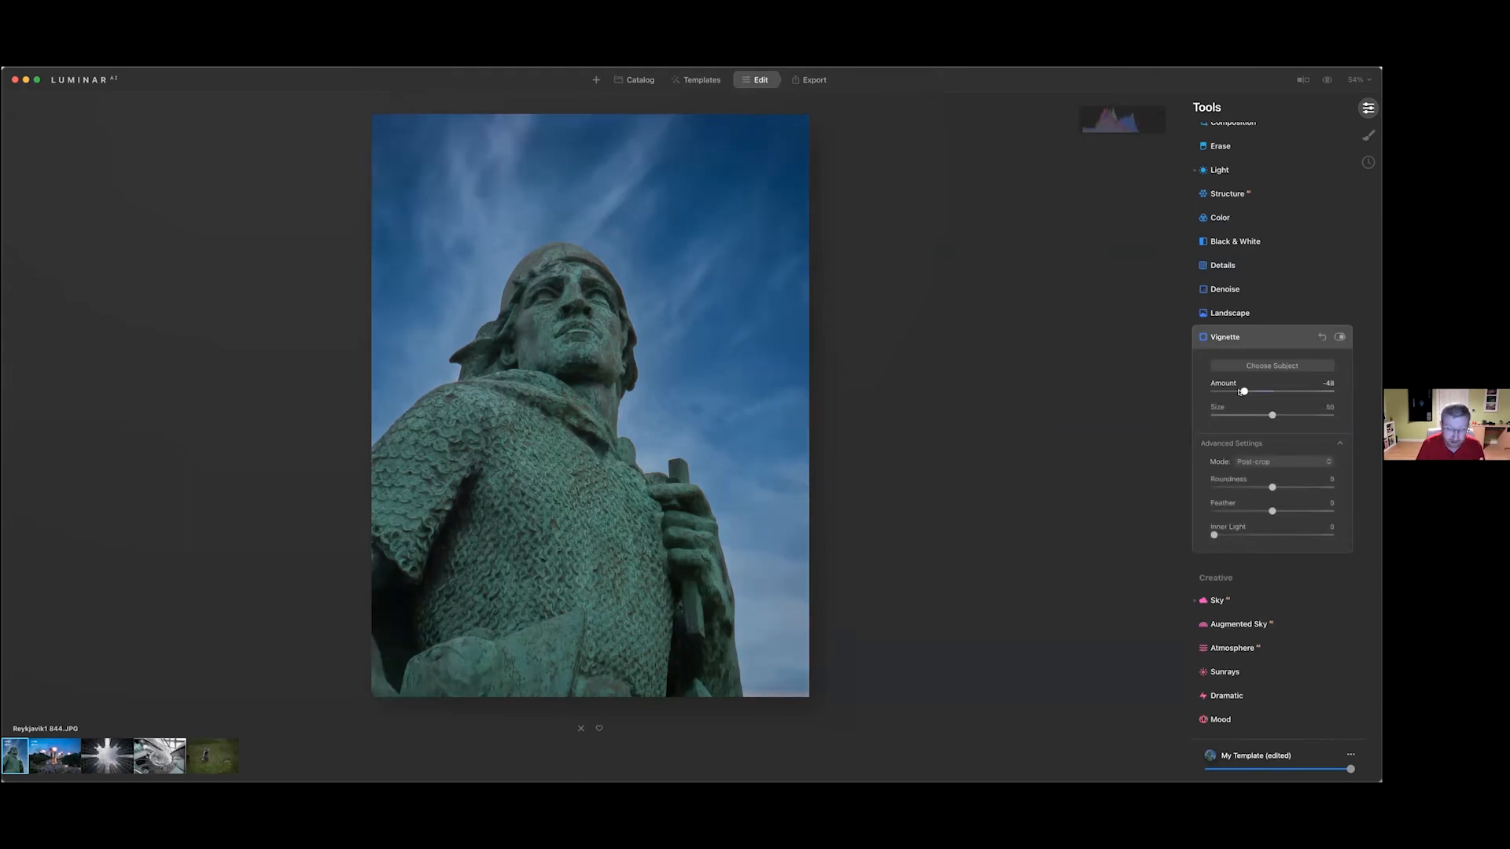
left_click_drag(1240, 391, 1240, 391)
left_click_drag(1243, 391, 1202, 391)
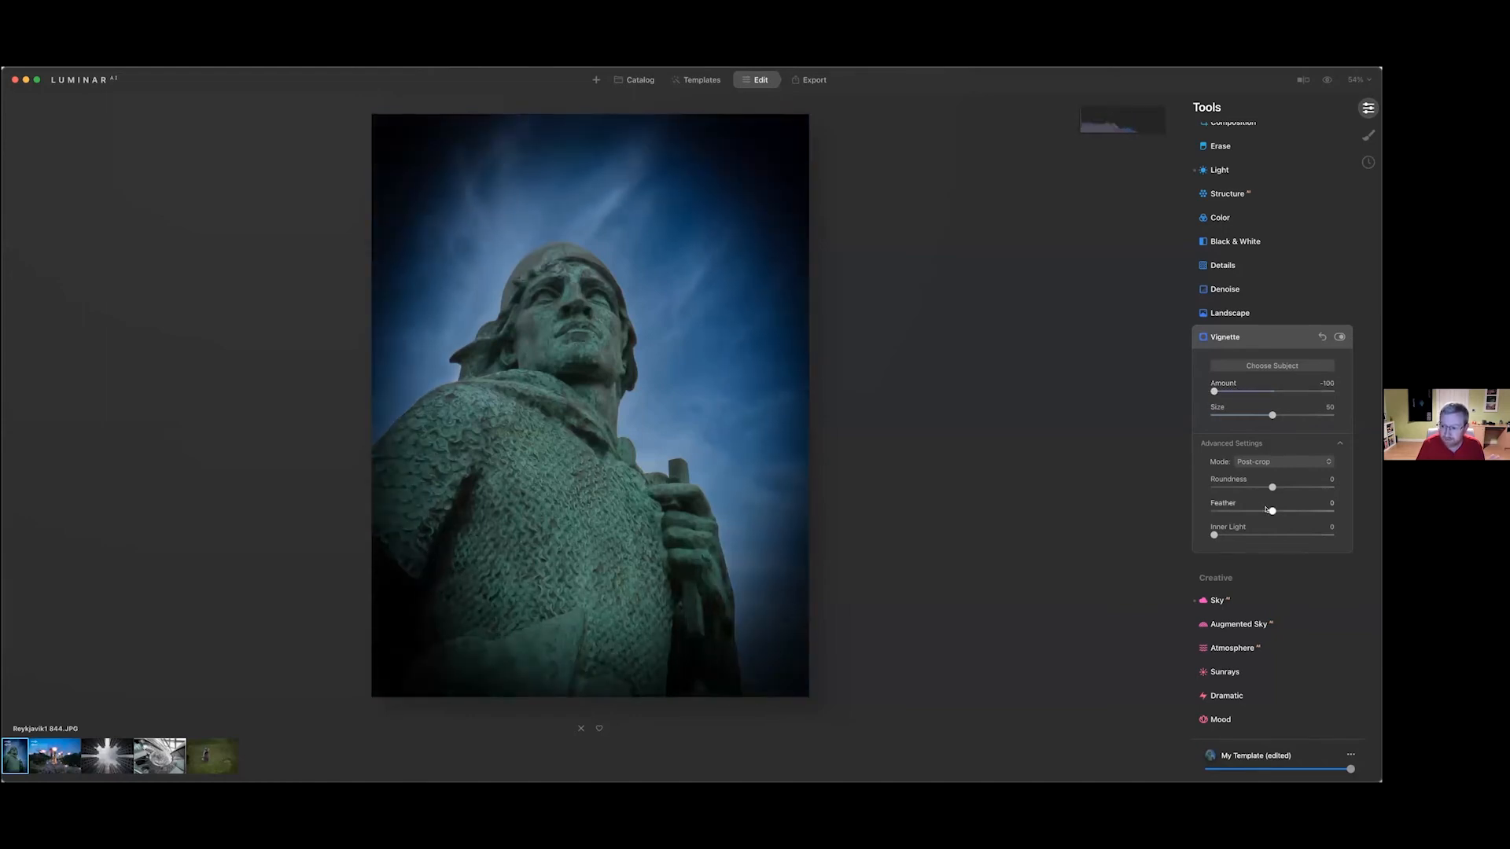
left_click_drag(1261, 509, 1198, 509)
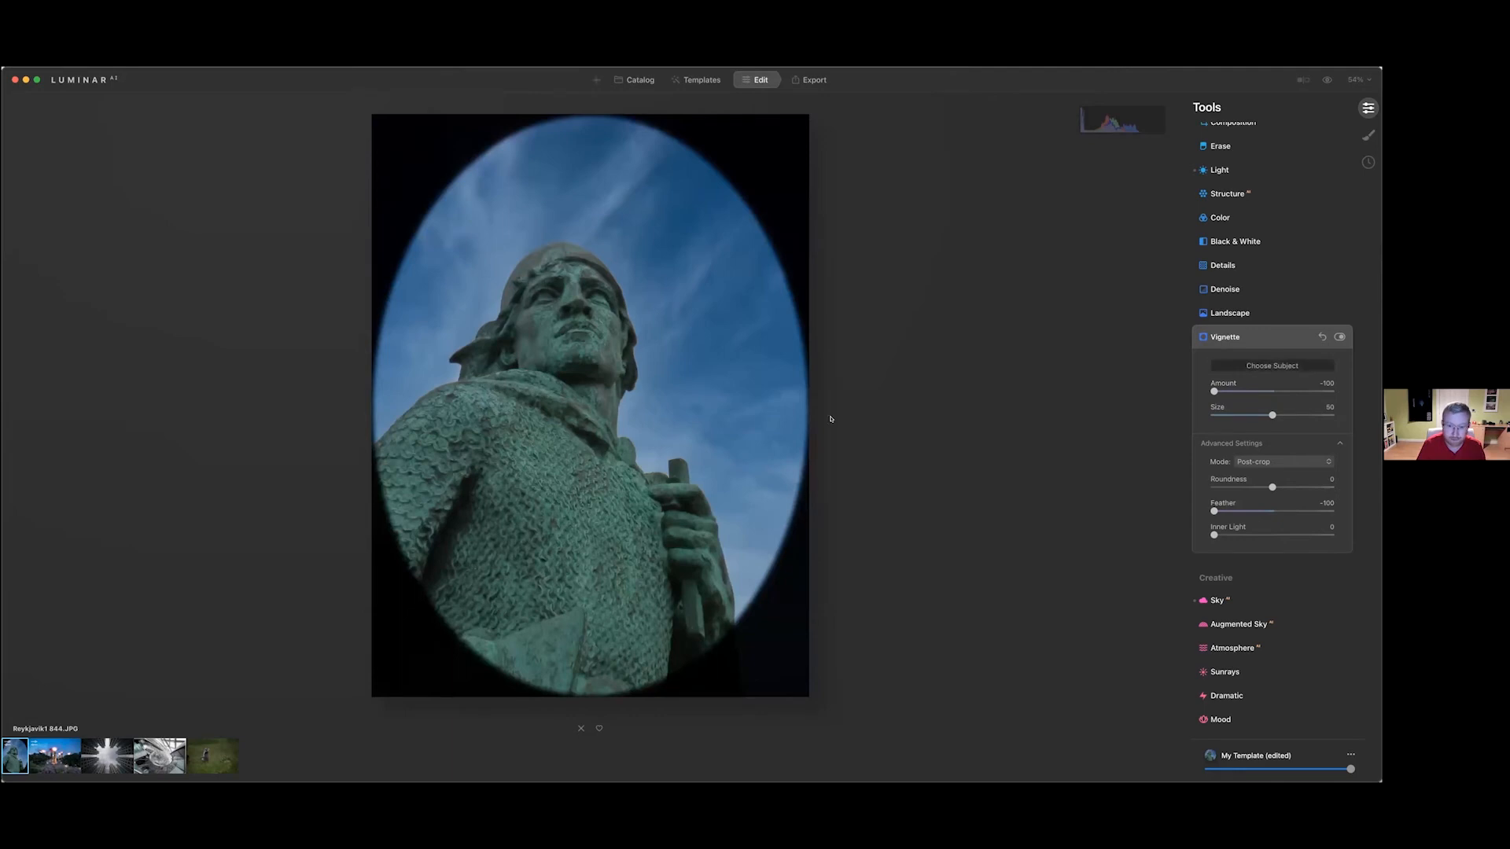
Choose the vignette's subject by trying several centre points, and place it on the statue's upper chest just below the collar
left_click(596, 366)
left_click(557, 401)
left_click(553, 404)
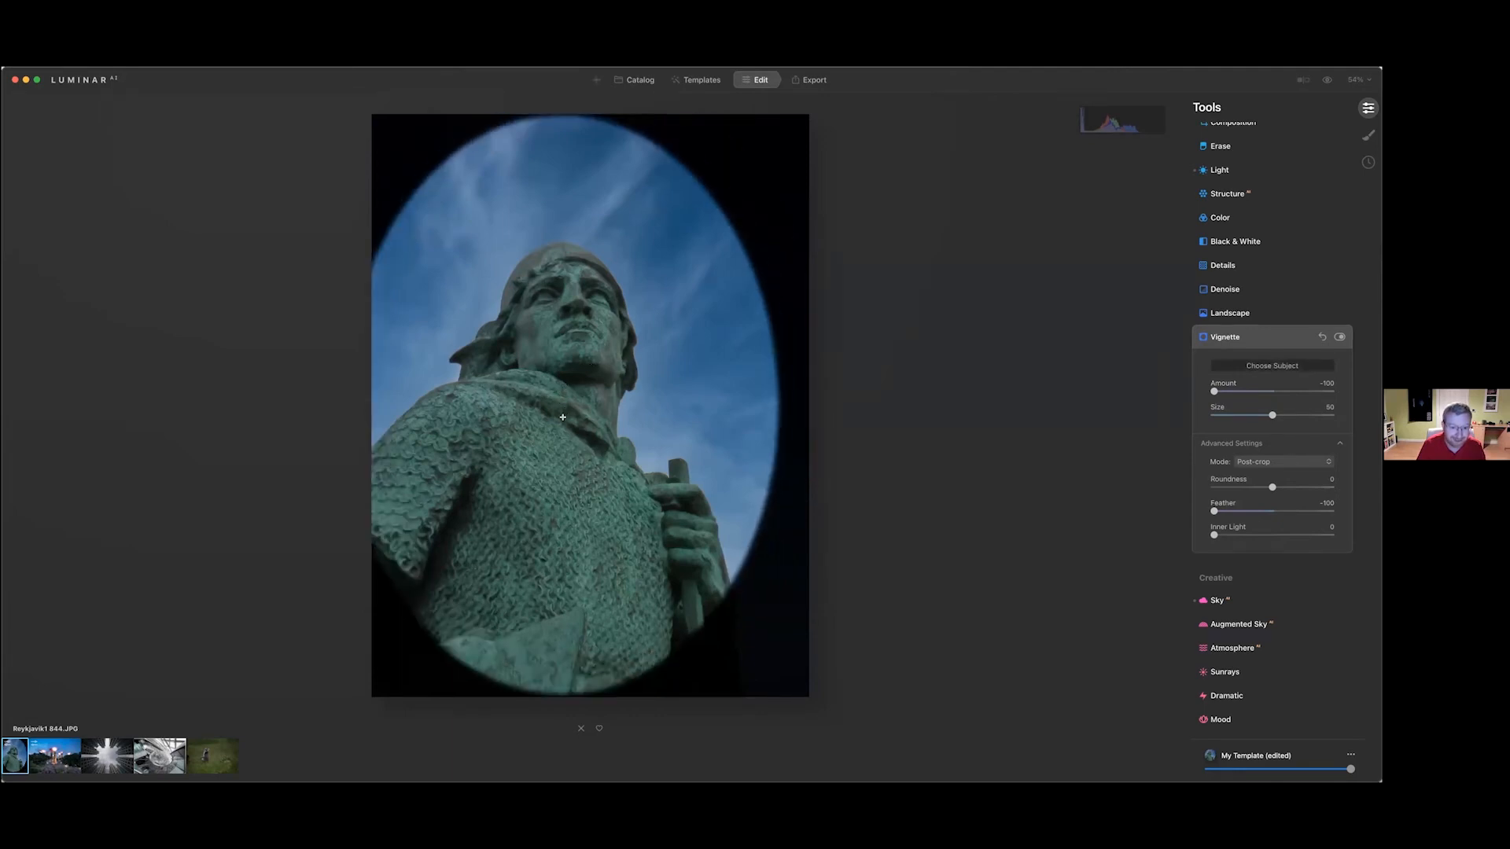
left_click(553, 406)
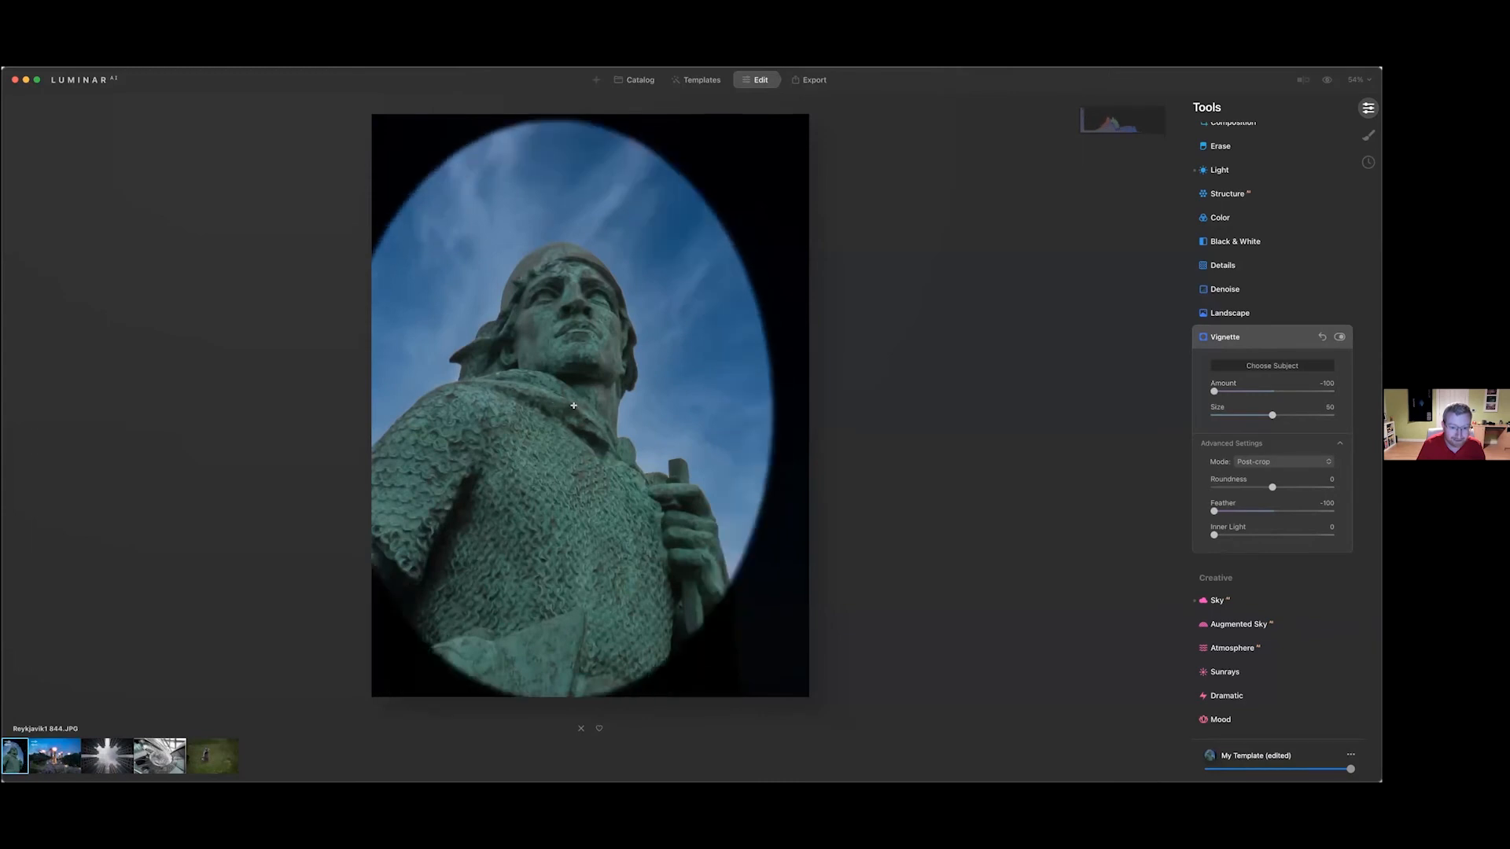
left_click(585, 415)
left_click(600, 376)
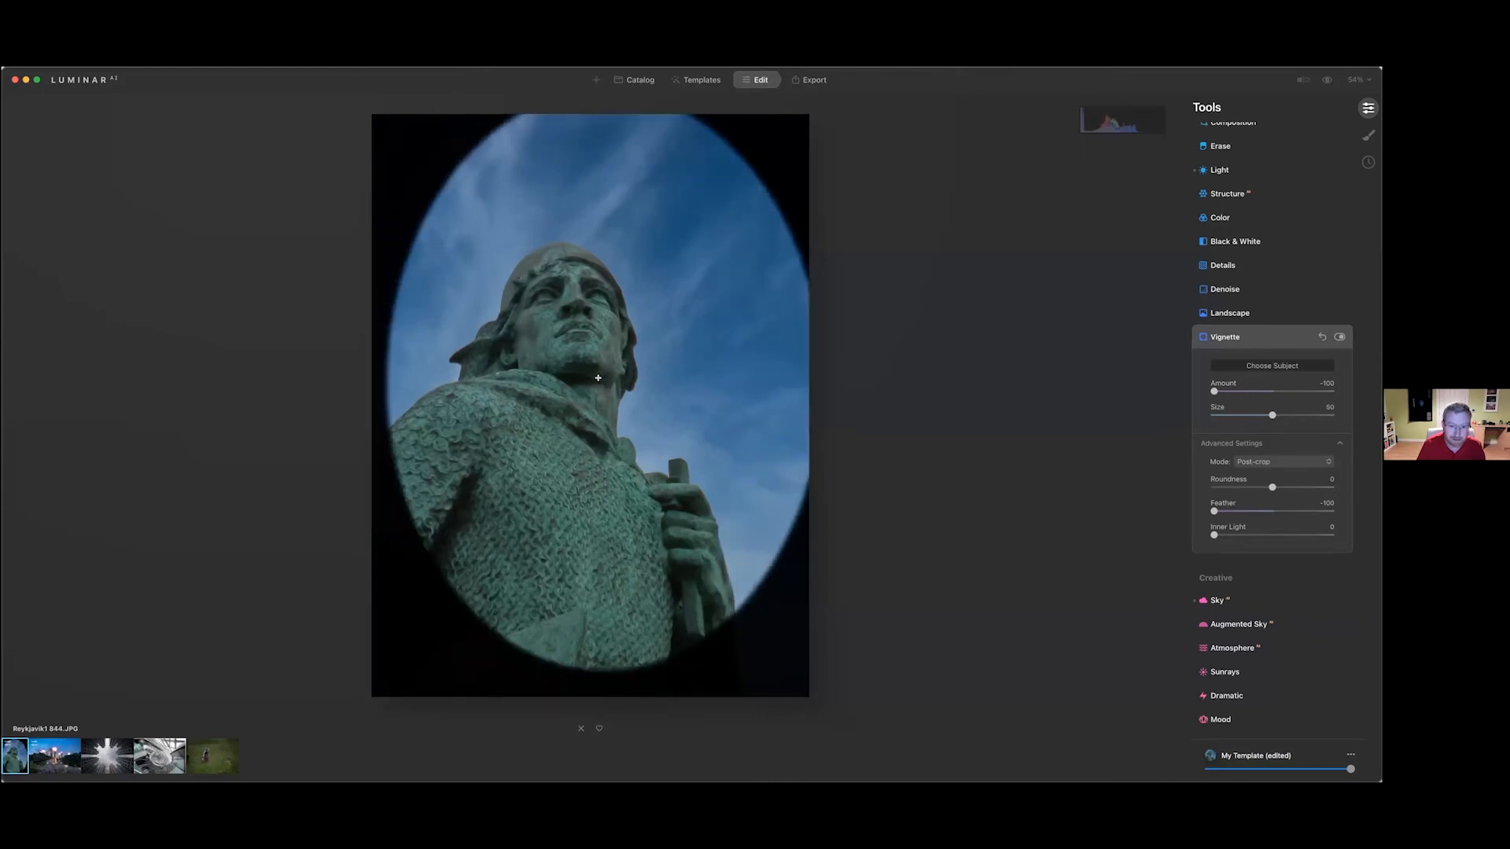
left_click(573, 403)
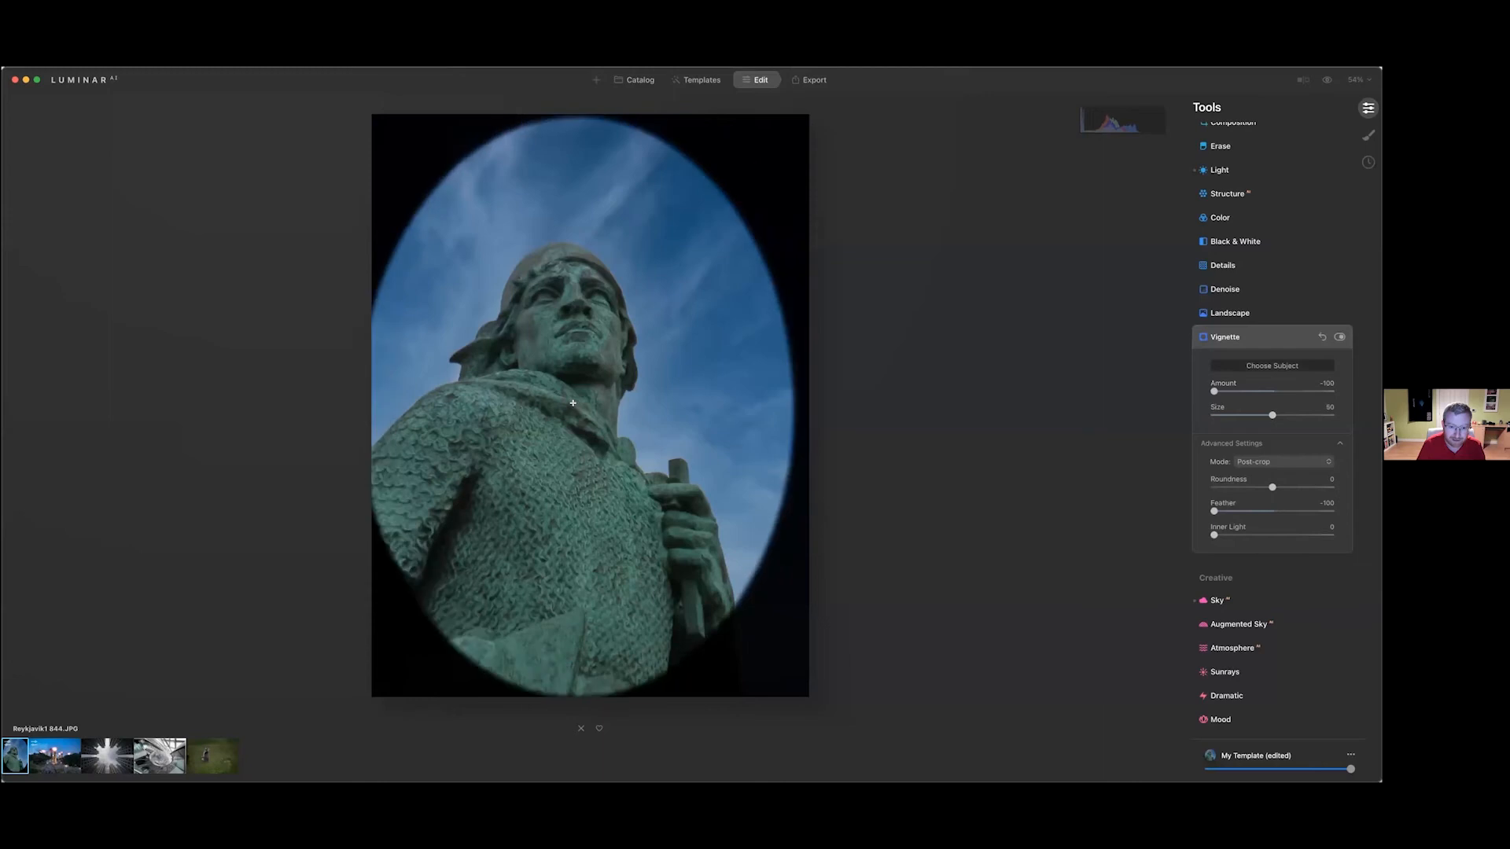
left_click(571, 413)
left_click(564, 418)
left_click(563, 418)
left_click(561, 419)
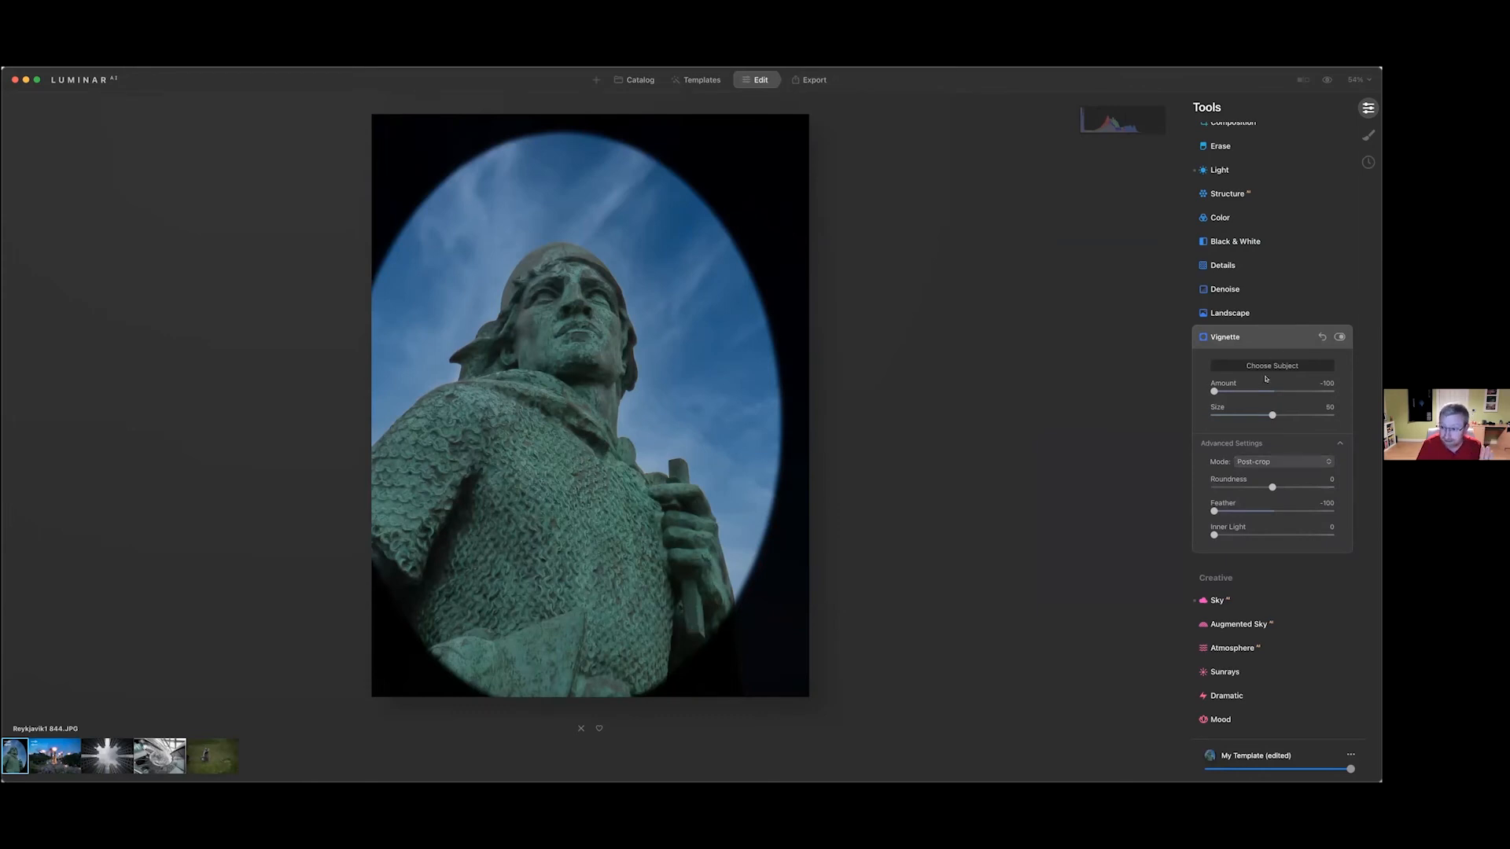
Soften the vignette with Feather 100, Size 69 and Amount -60
left_click_drag(1213, 511, 1368, 509)
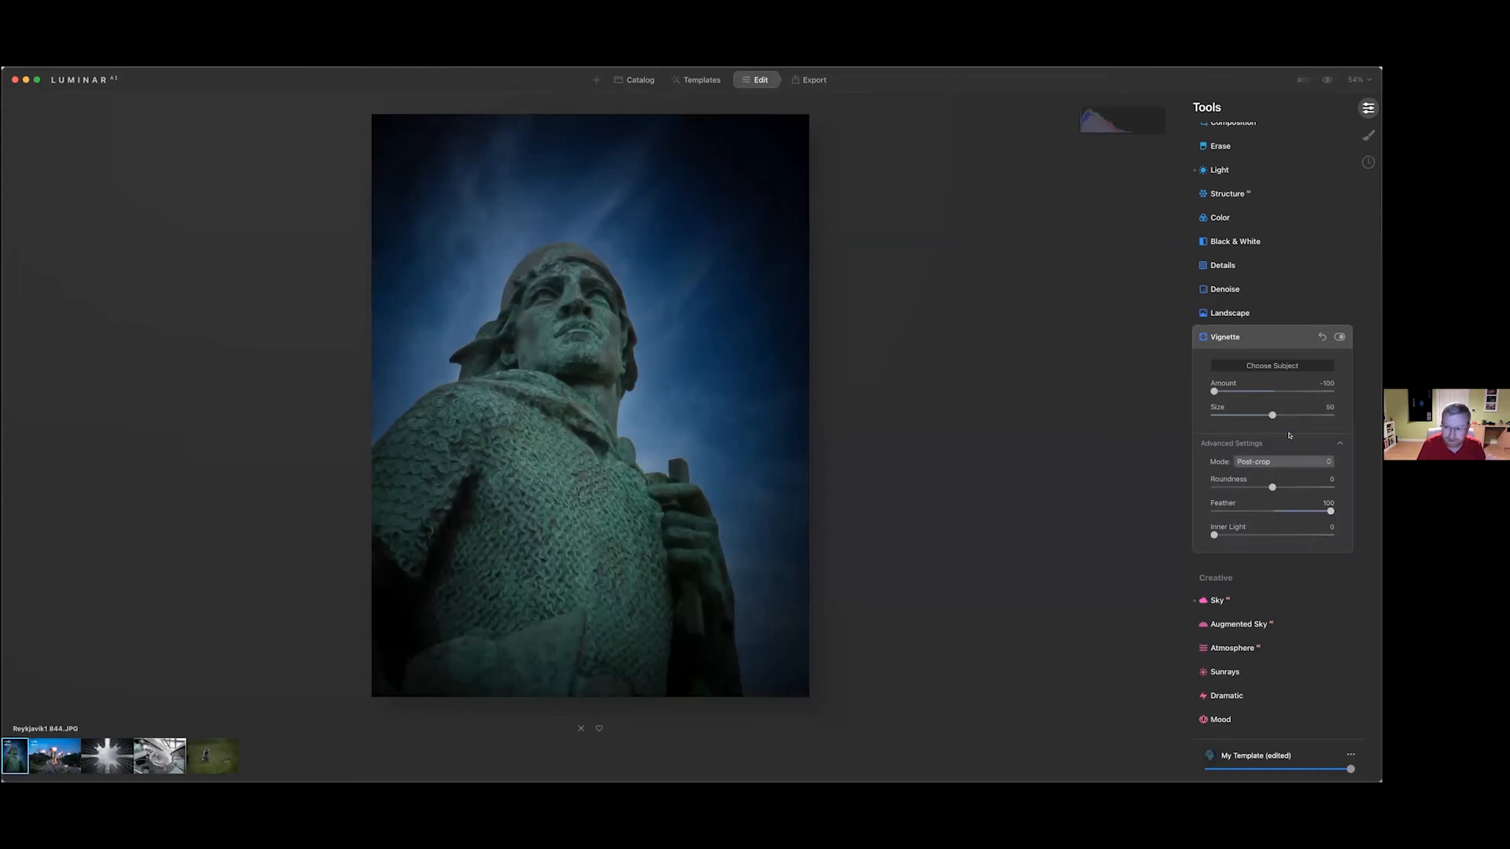
left_click_drag(1272, 414, 1294, 413)
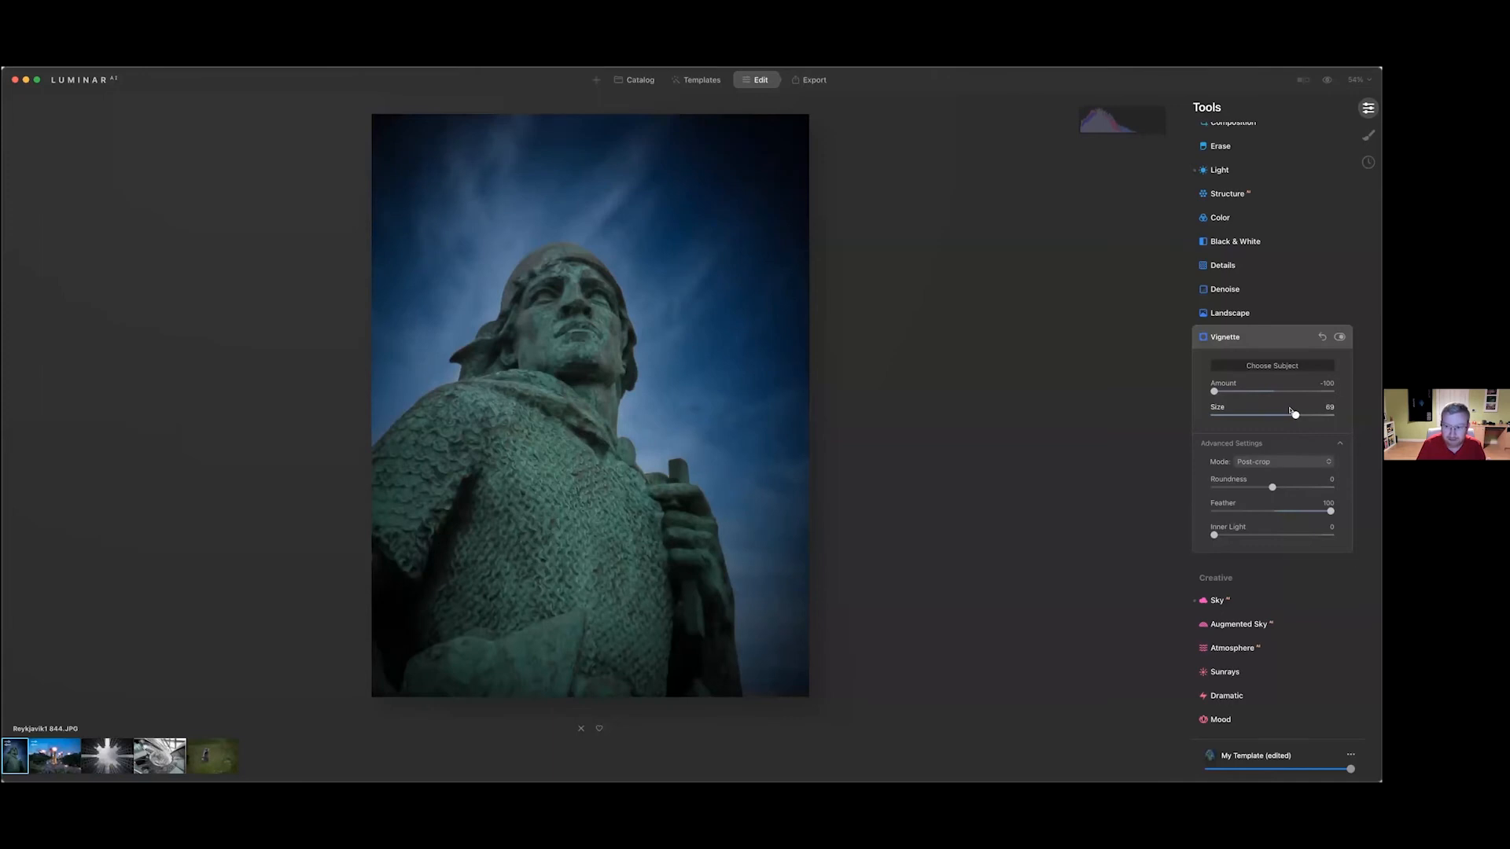
left_click_drag(1229, 392, 1231, 392)
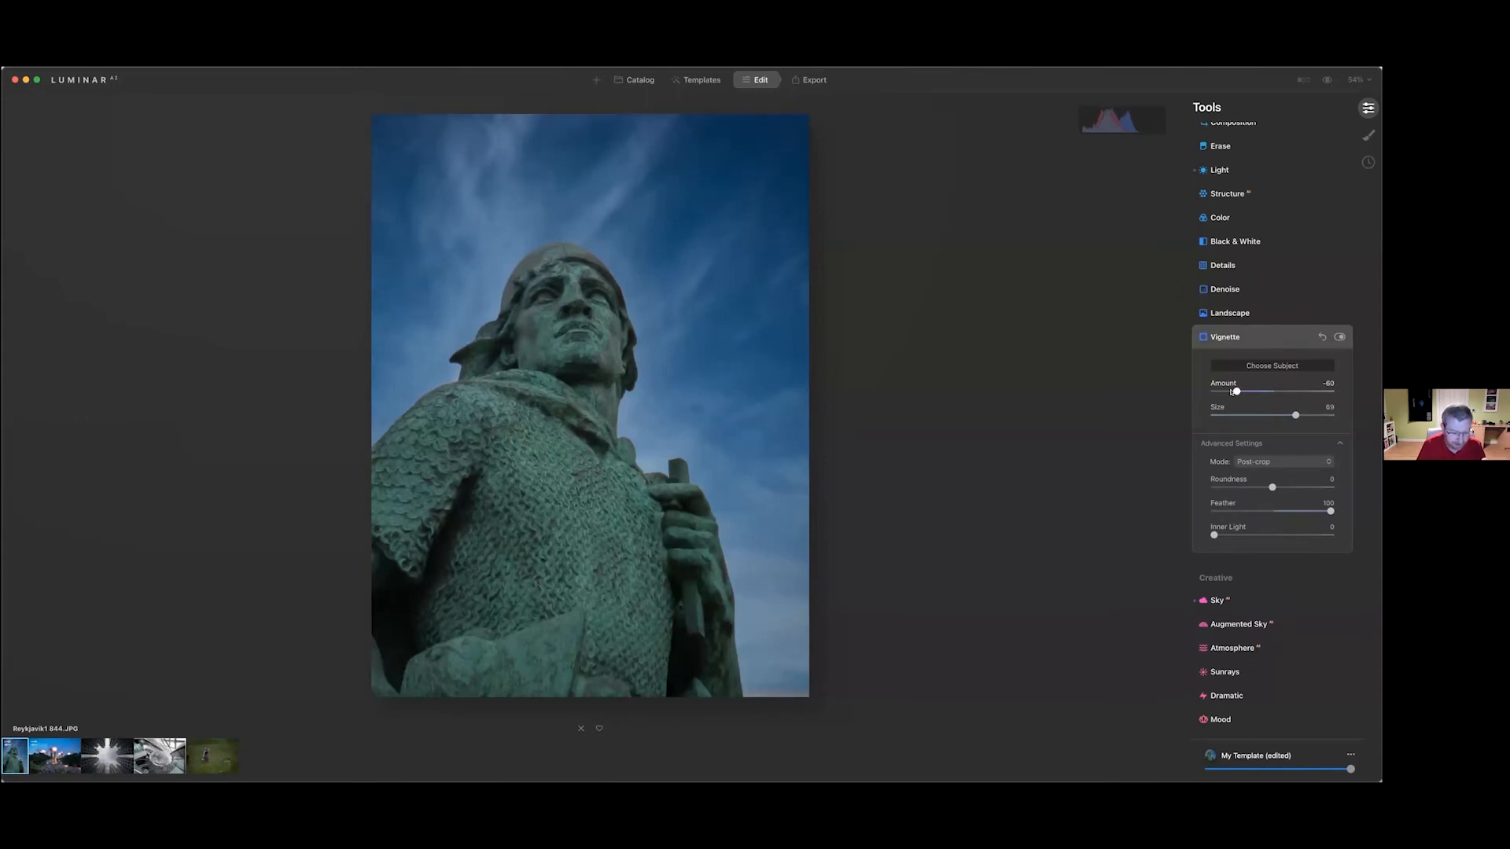
Open the Mood tool's LUT choices and browse past the Analog looks to the Cinematic Toning group
scroll(1227, 472, "down", 3)
scroll(1224, 497, "down", 3)
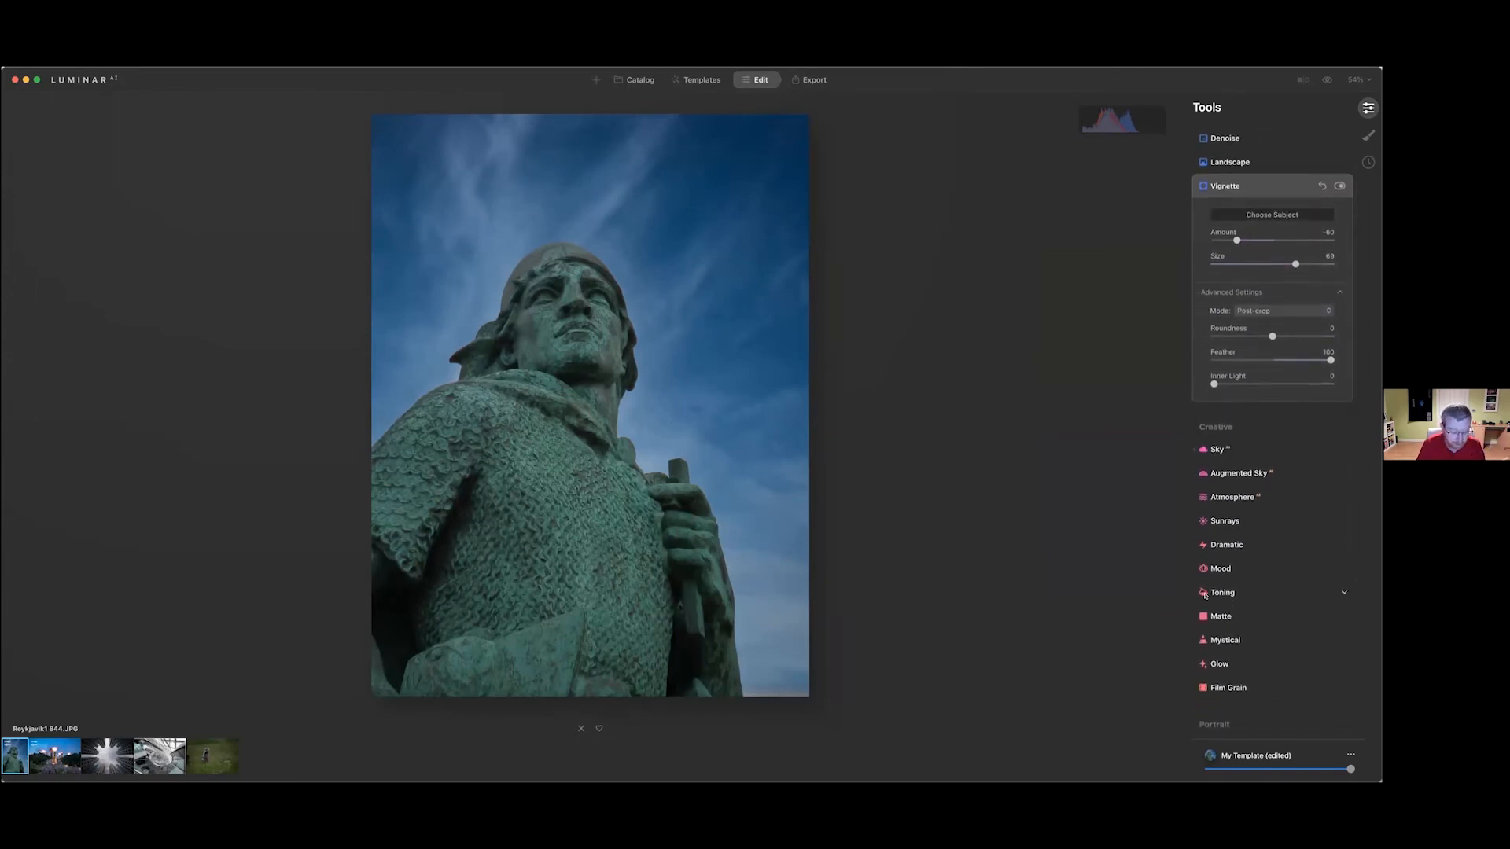
scroll(1210, 566, "down", 2)
left_click(1214, 517)
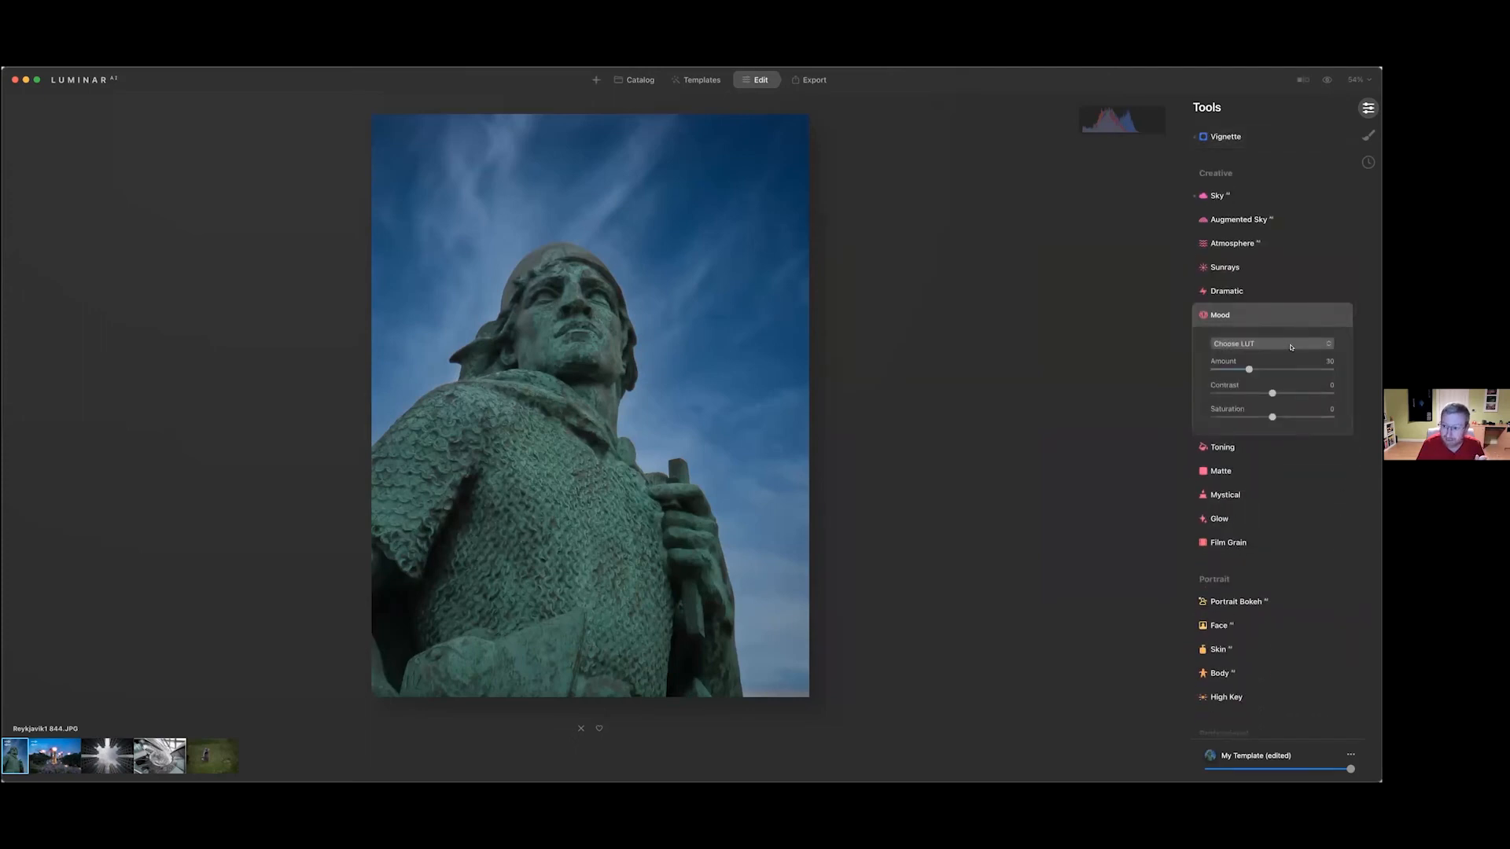
left_click(1290, 344)
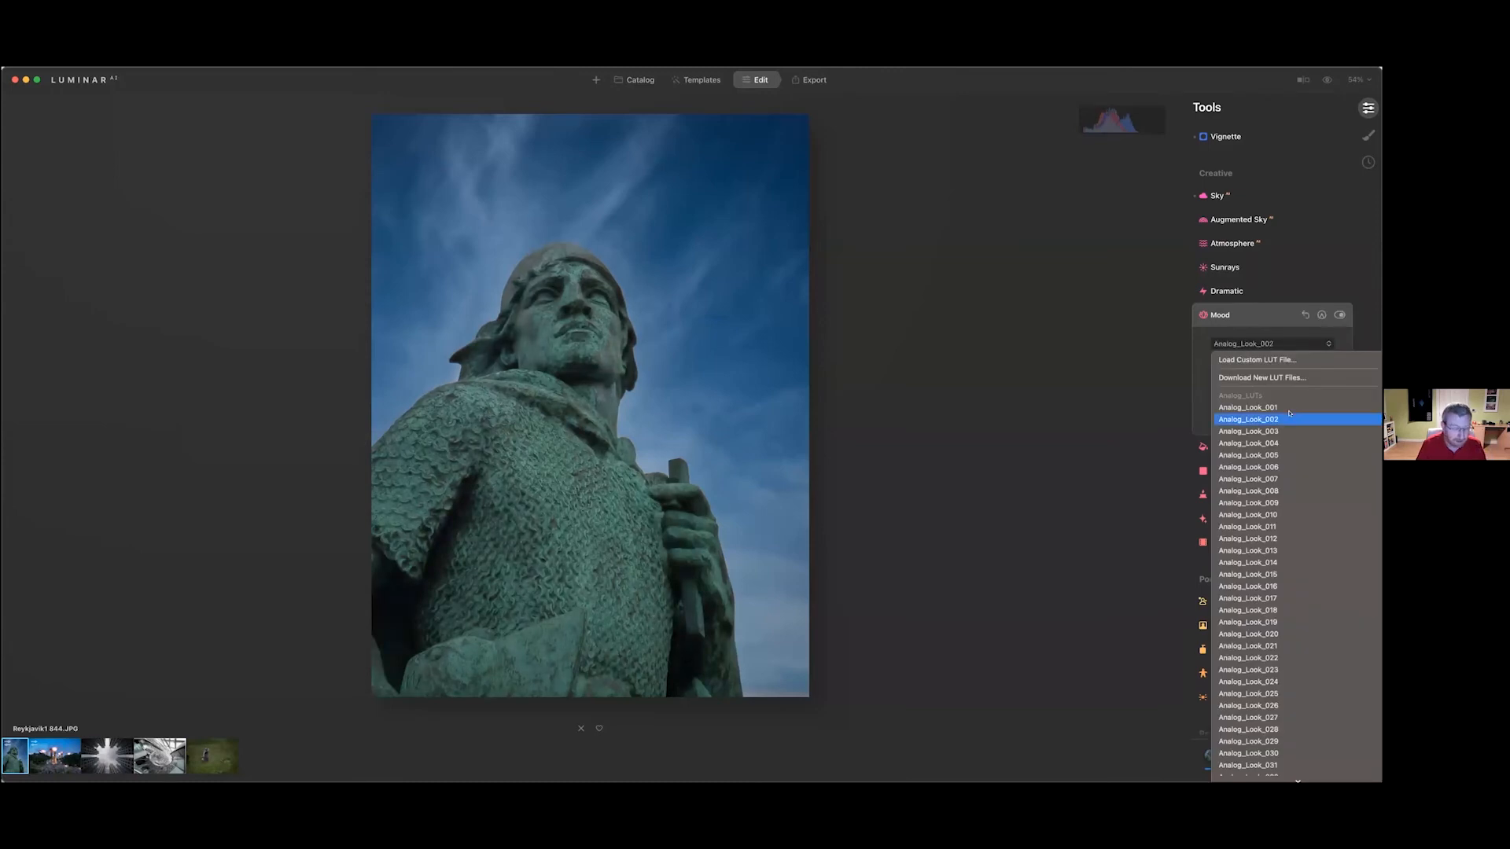
scroll(1290, 413, "down", 8)
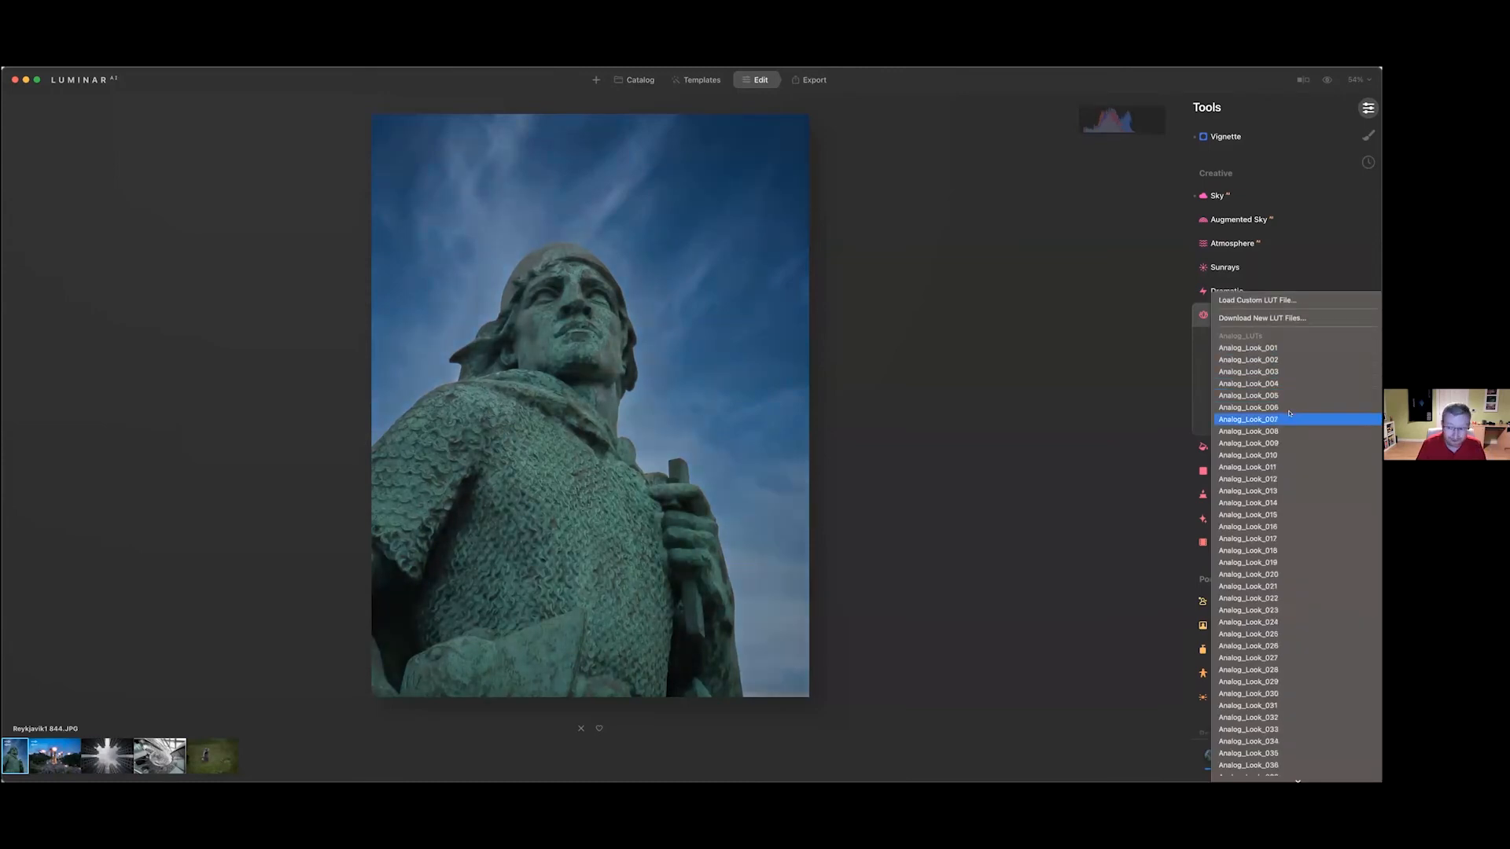
scroll(1290, 413, "down", 15)
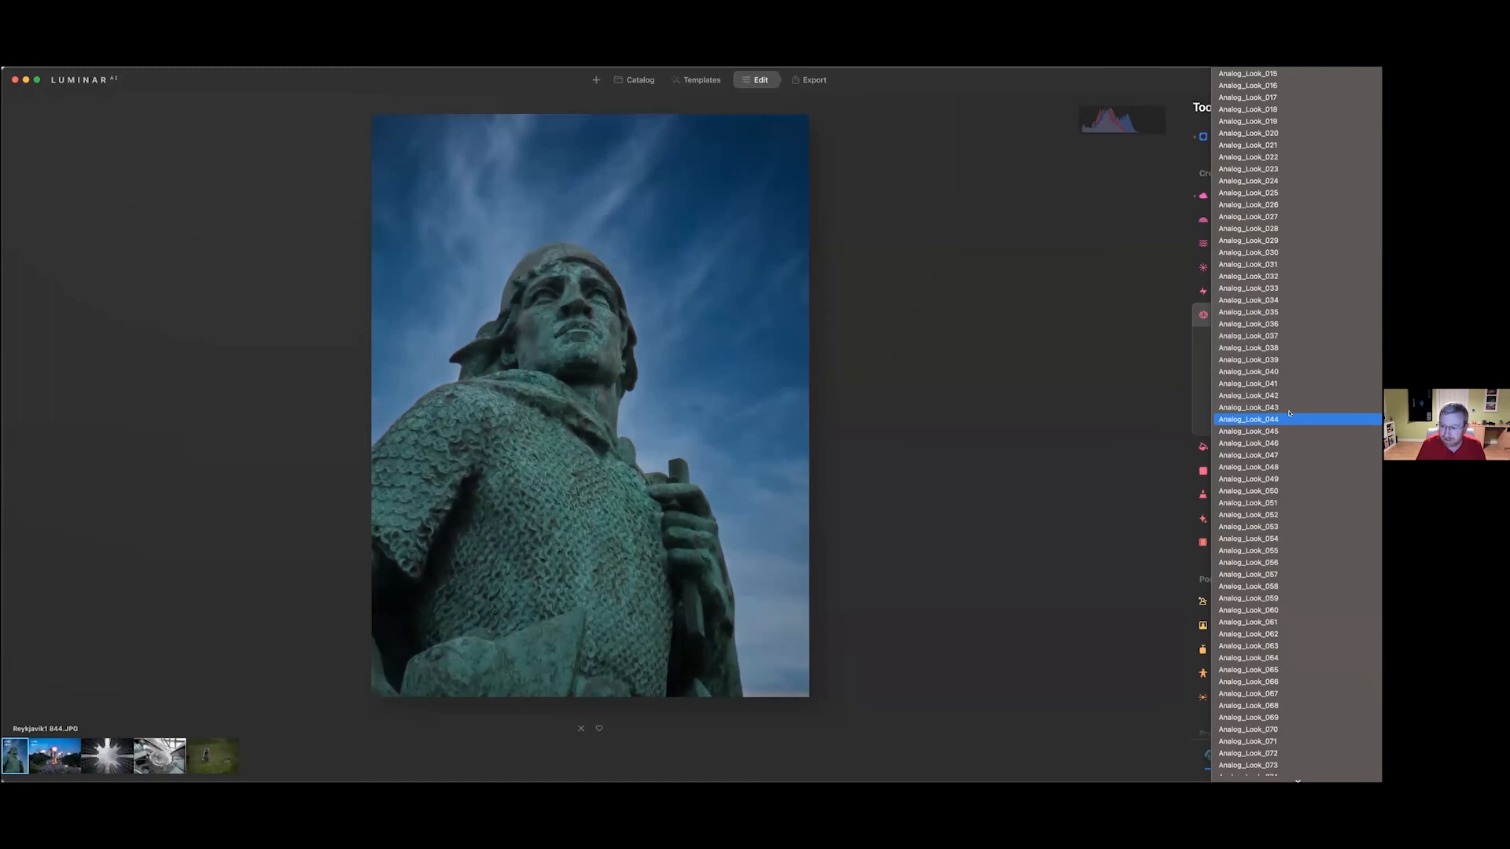
scroll(1290, 413, "down", 15)
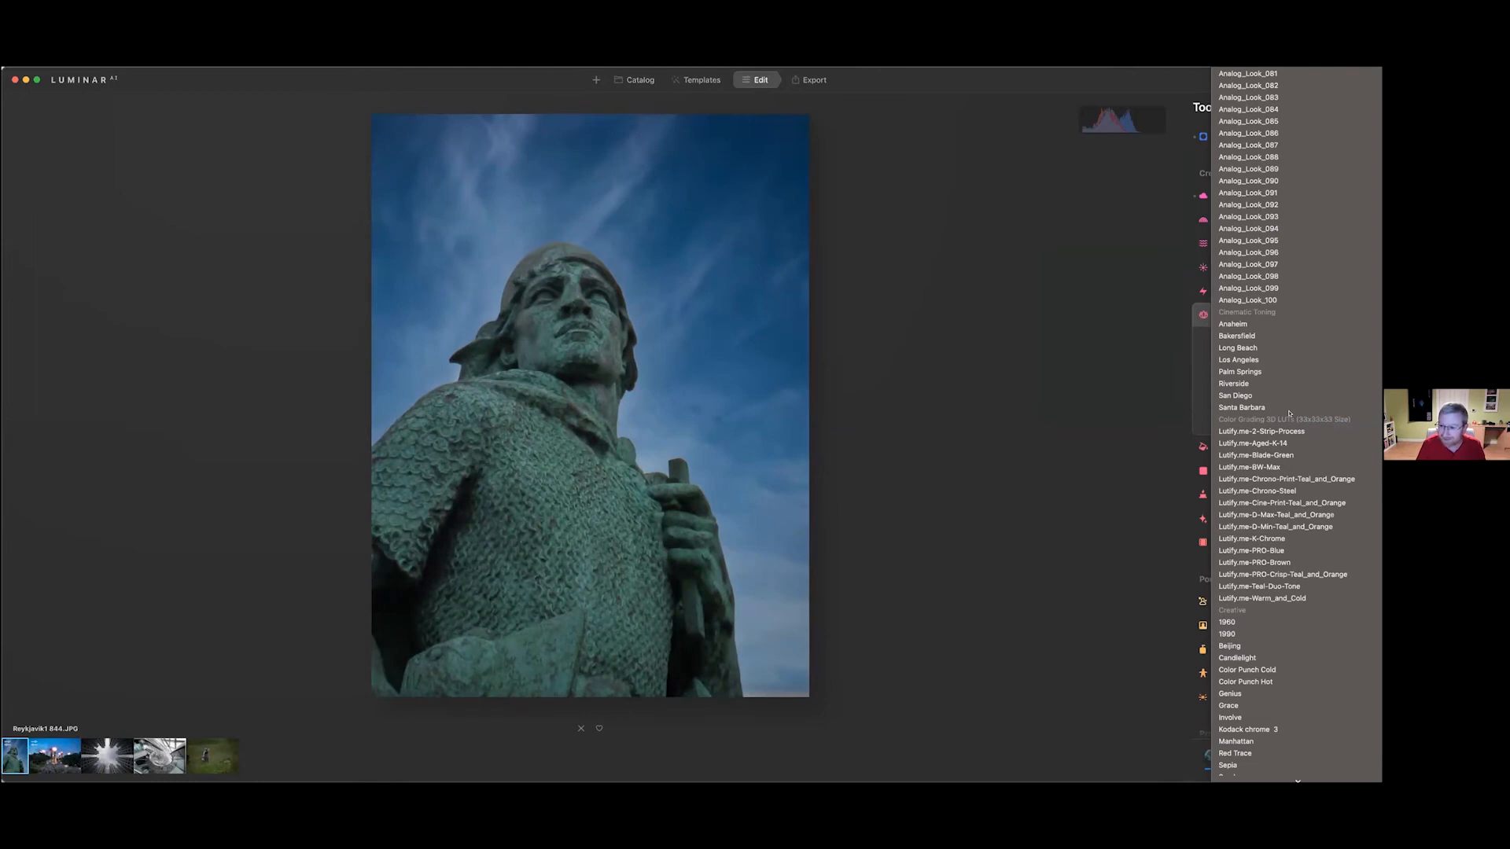
Preview Cinematic Toning LUTs on the statue photo, comparing Los Angeles, Palm Springs and Riverside
scroll(1290, 412, "up", 1)
scroll(1287, 424, "down", 2)
scroll(1284, 431, "up", 2)
scroll(1284, 431, "up", 1)
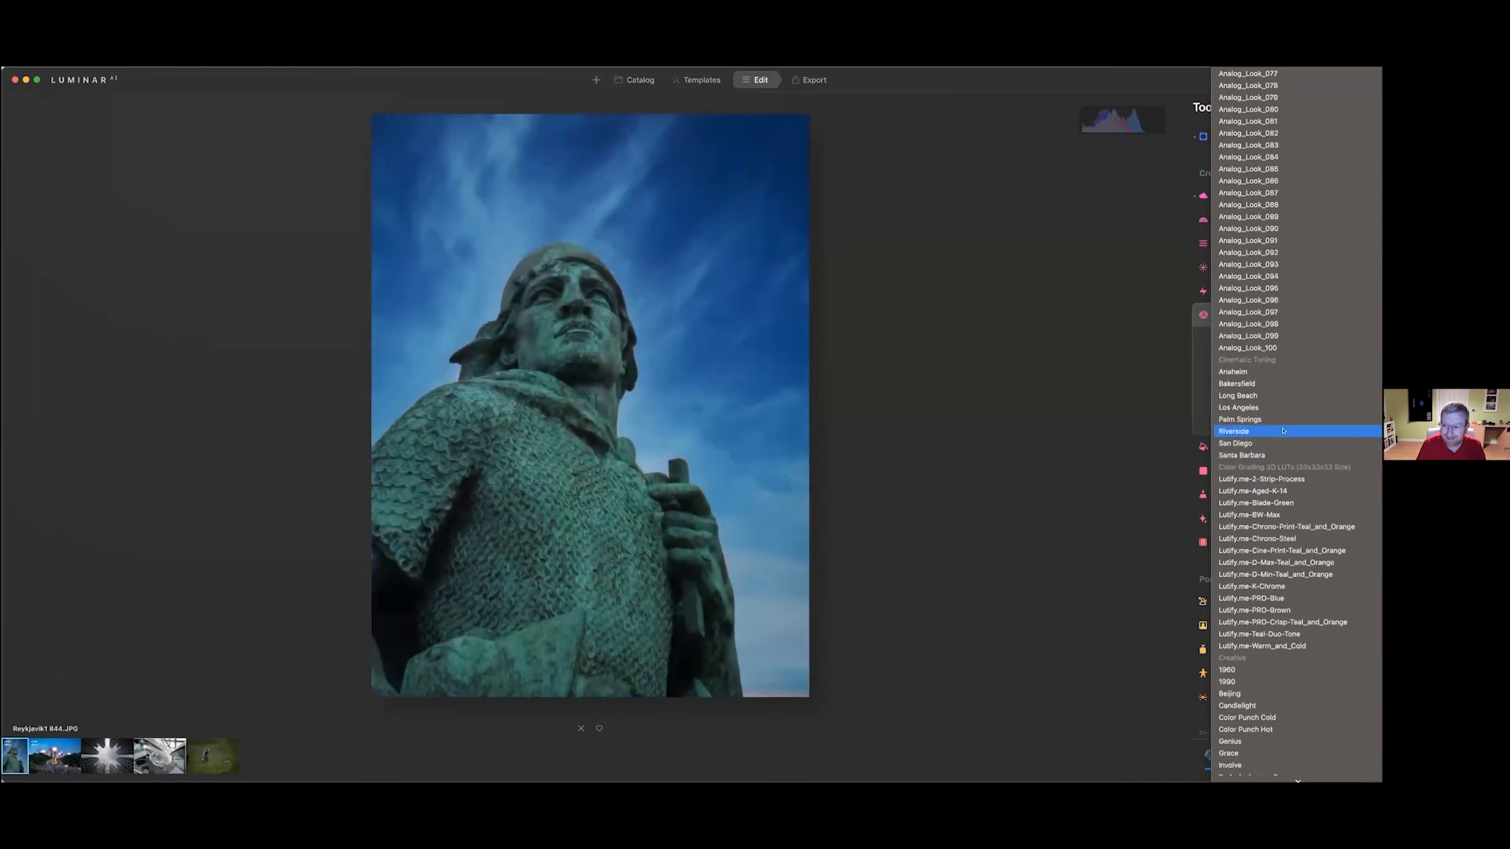
scroll(1284, 431, "up", 1)
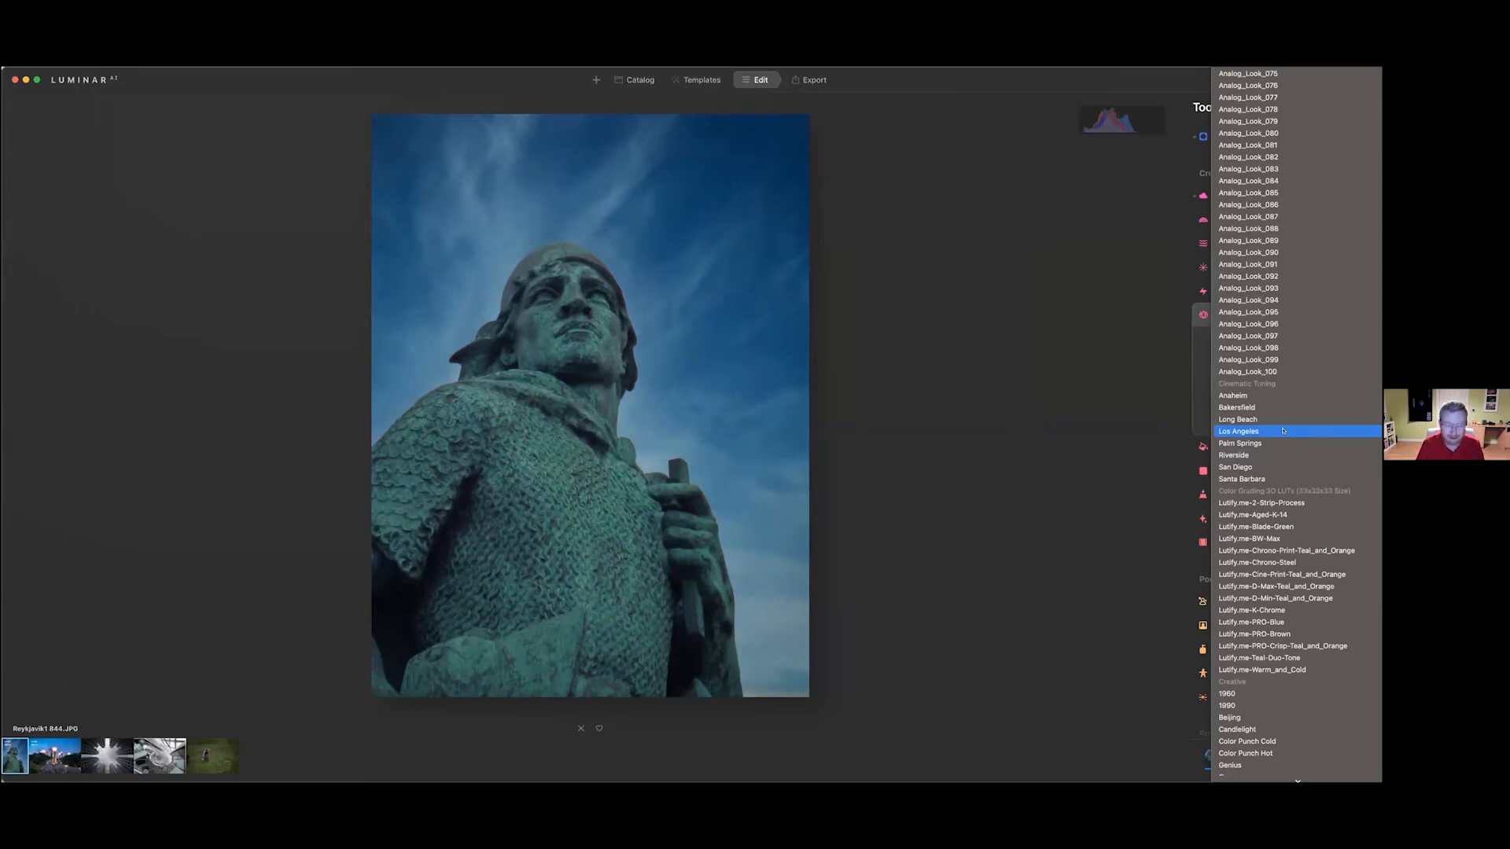
scroll(1283, 431, "down", 1)
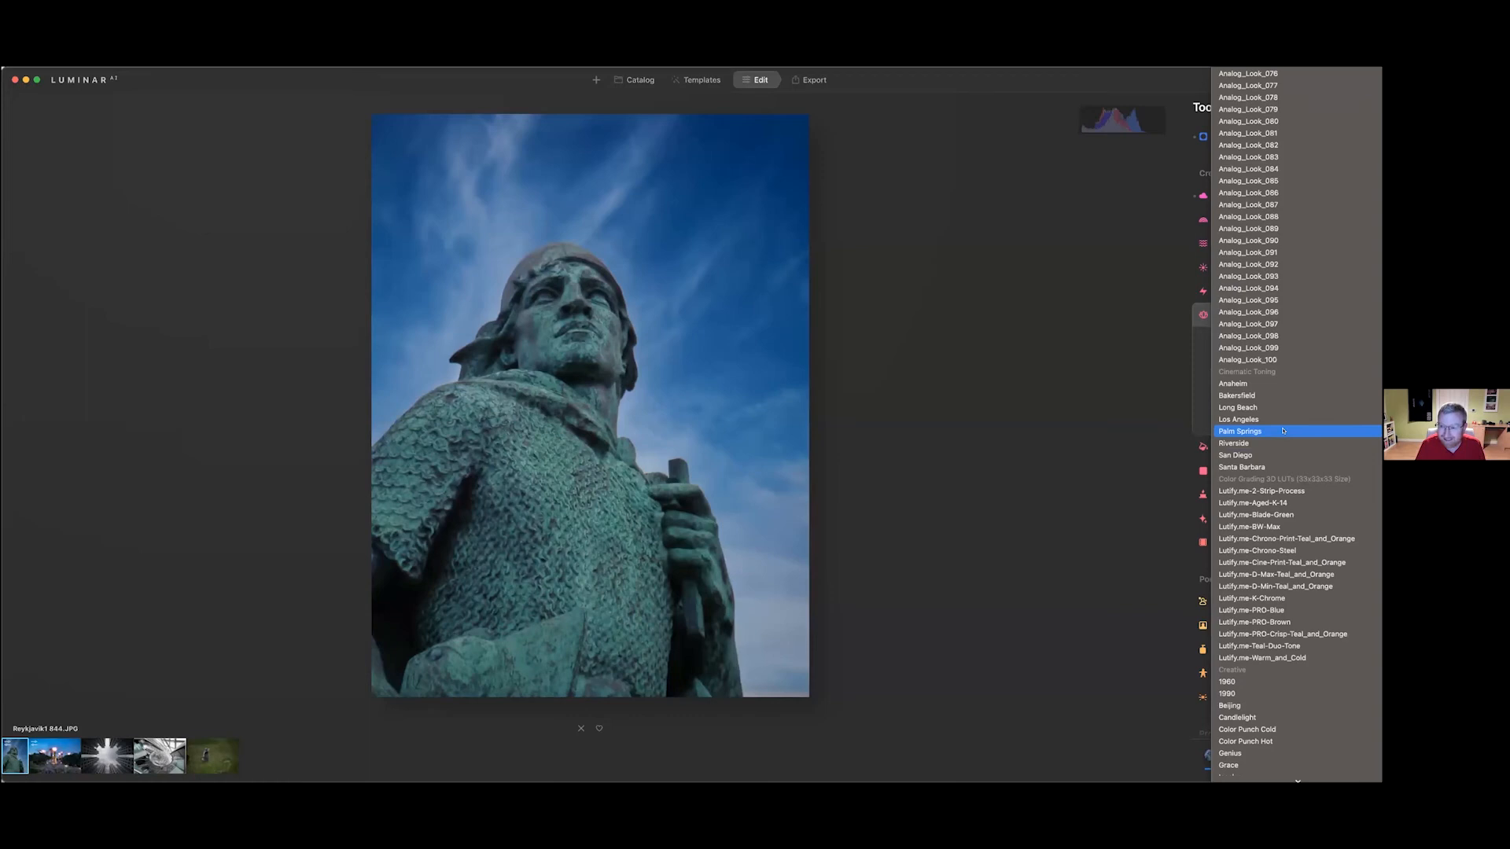
scroll(1283, 431, "down", 1)
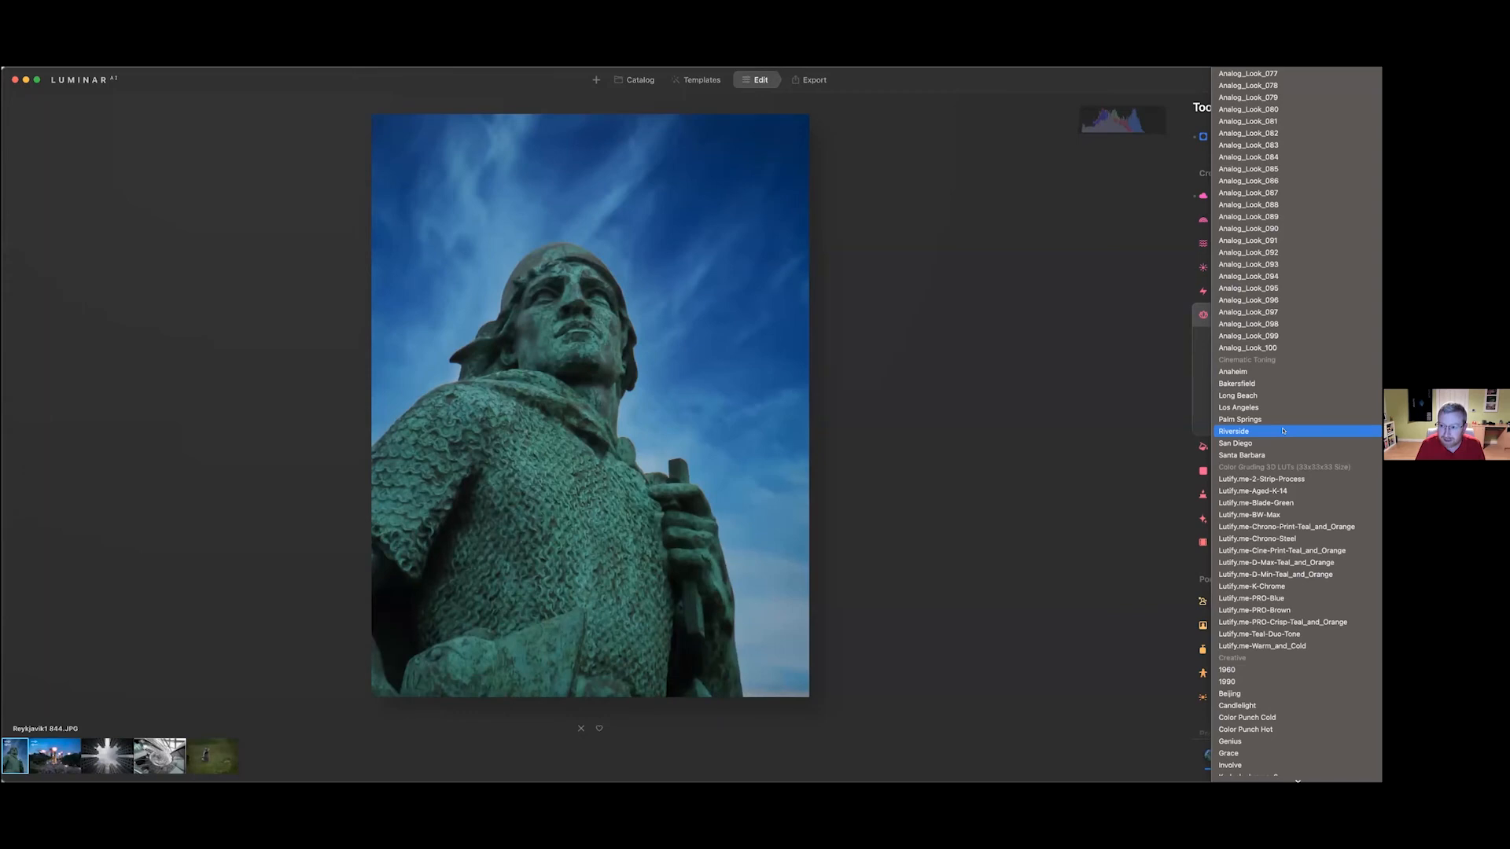
Preview the Color Grading 3D LUTs and apply Lutify.me-K-Chrome to the statue photo
scroll(1283, 431, "down", 3)
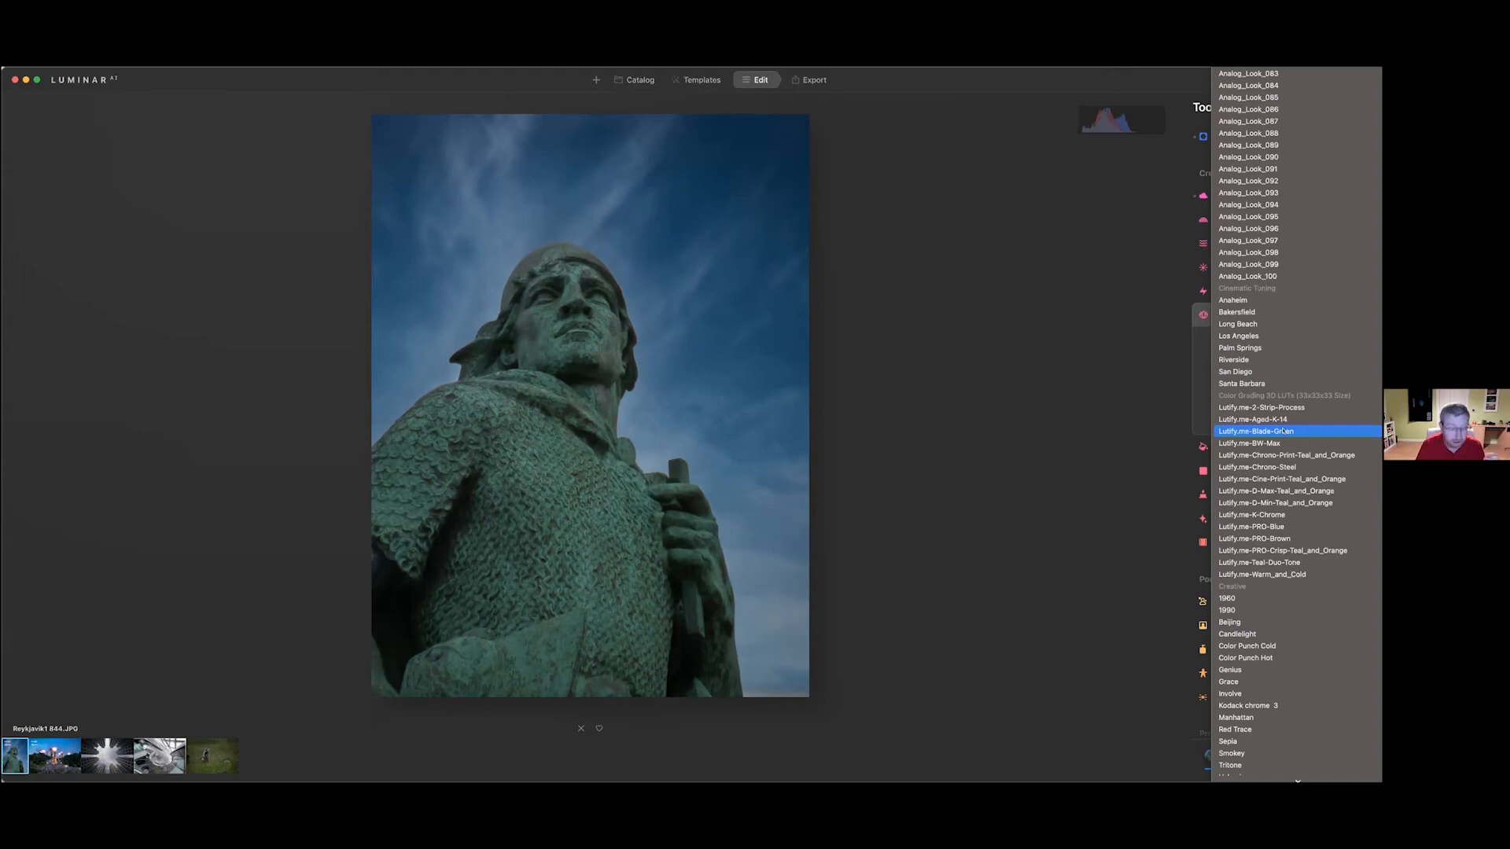
key("Down")
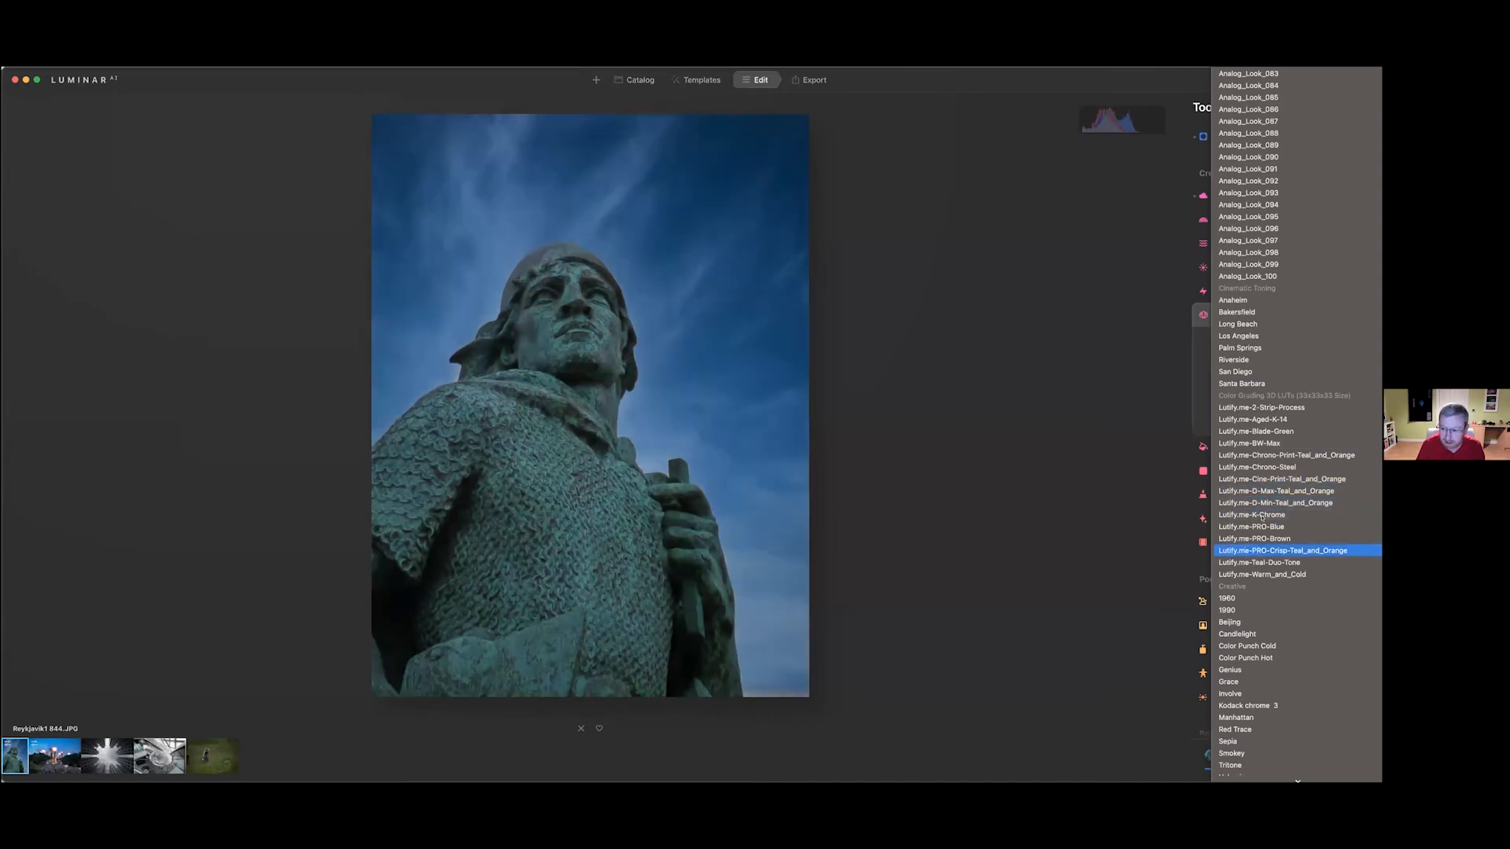
left_click(1262, 515)
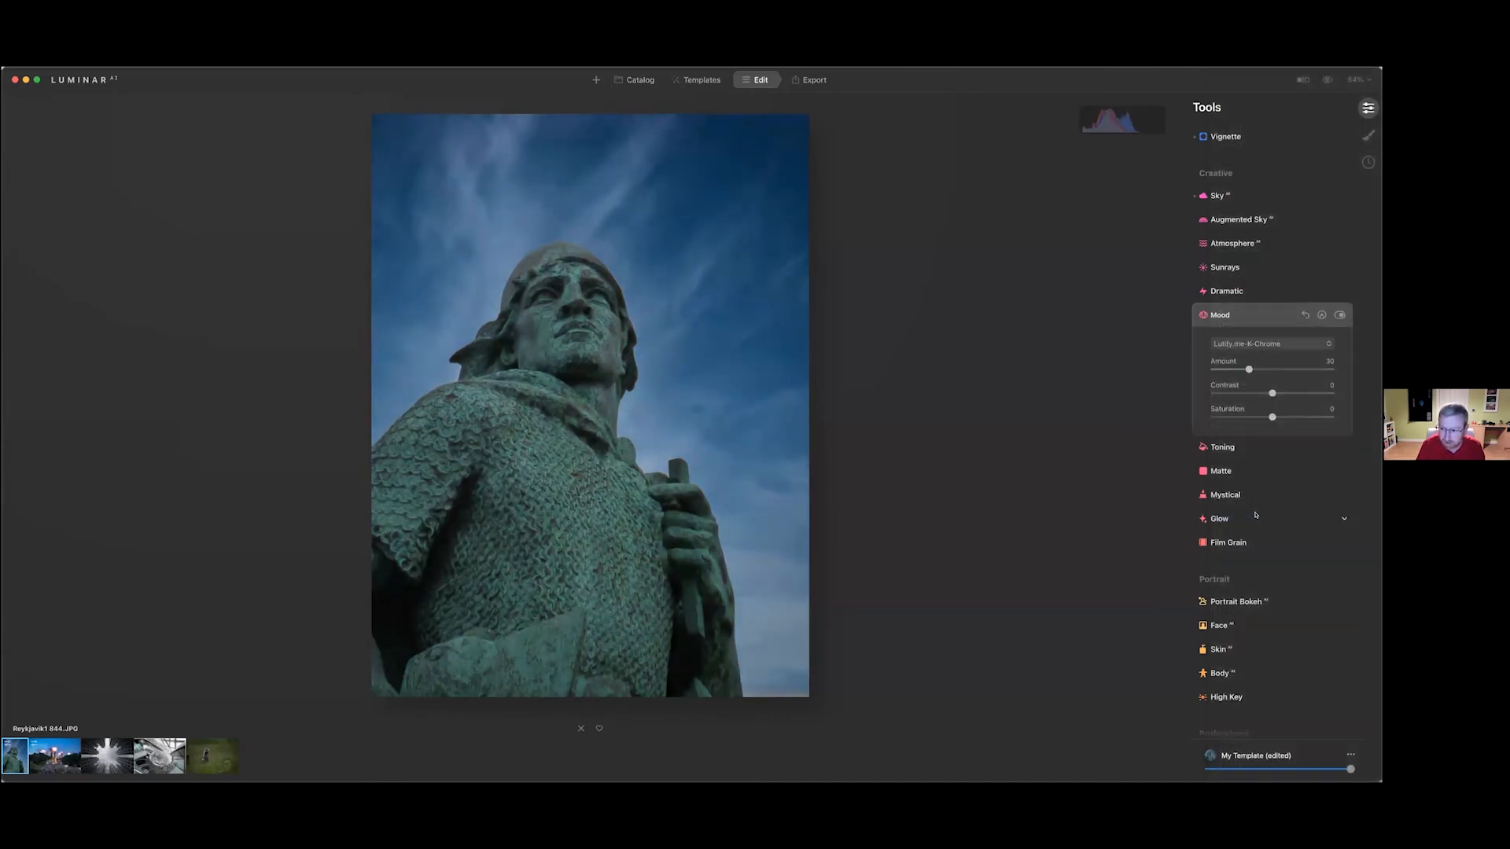
Set the Mood LUT's Amount to 70 and Contrast to 20, and compare the statue photo with the effect off and on
left_click_drag(1249, 369, 1298, 367)
left_click_drag(1273, 391, 1284, 388)
left_click(1339, 314)
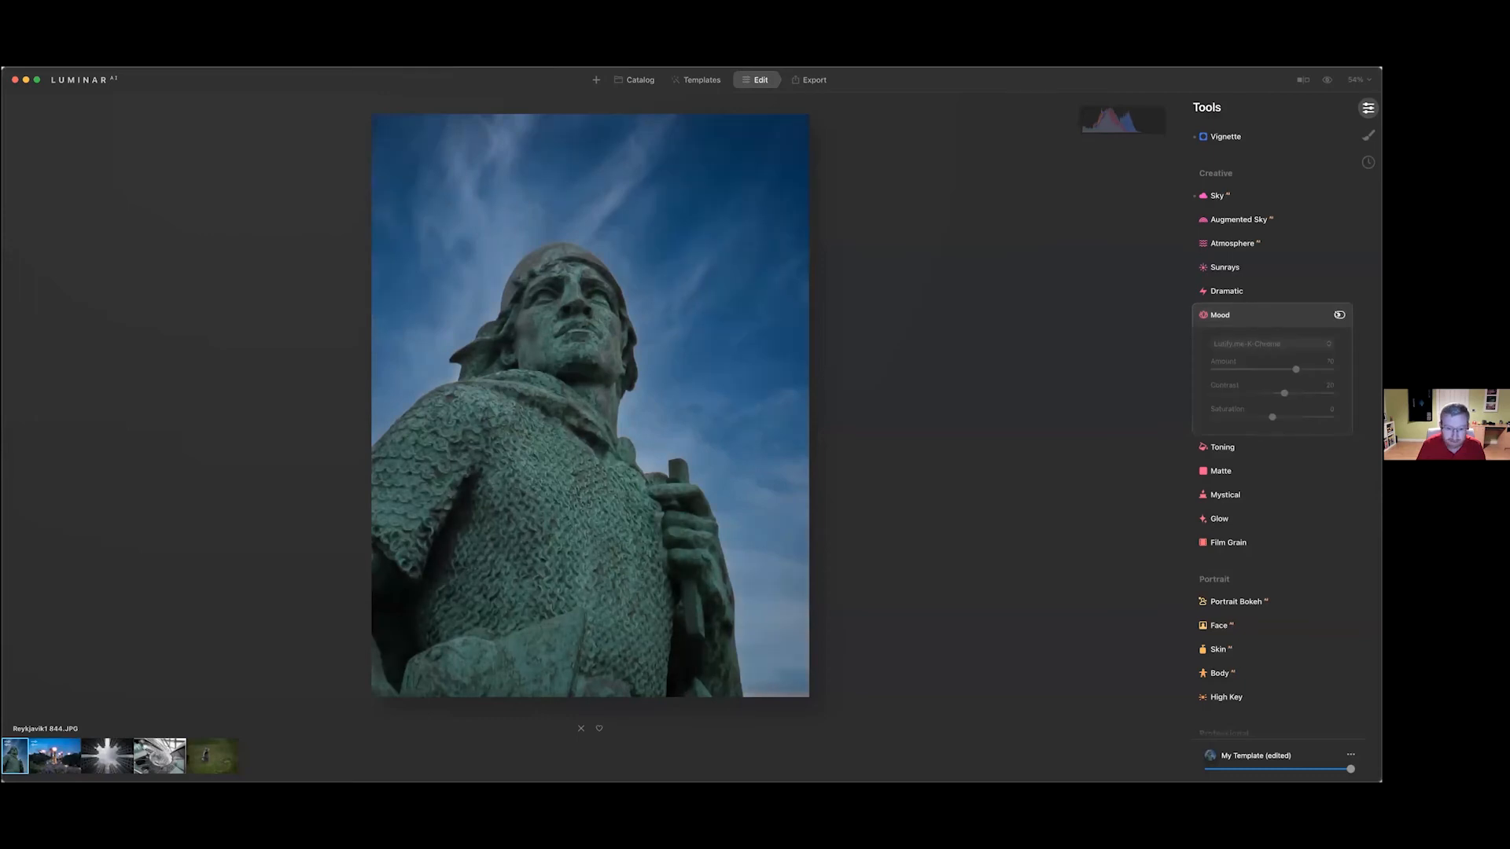
left_click(1339, 314)
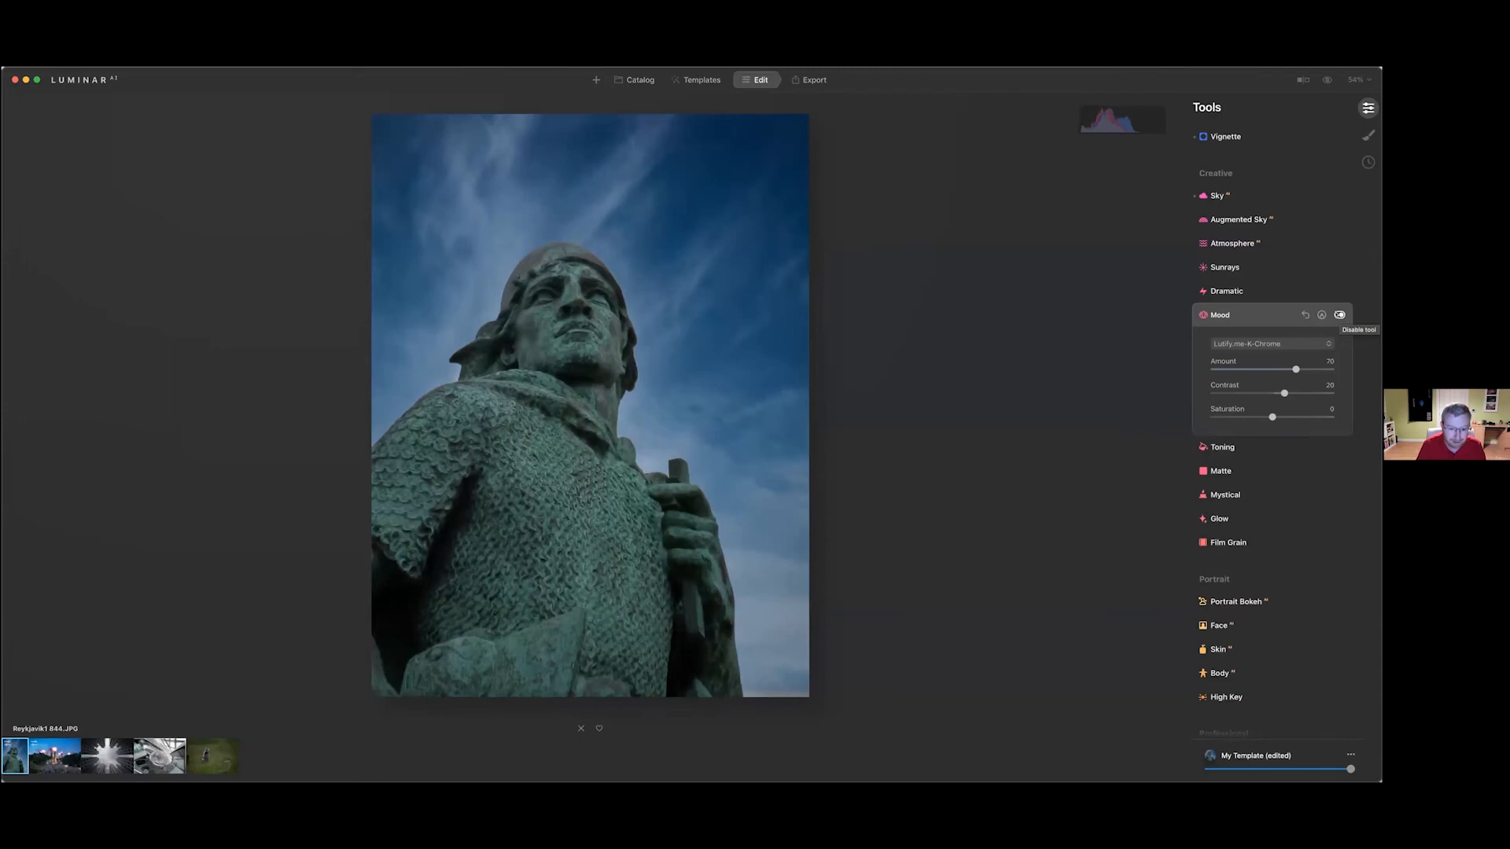
left_click(1340, 314)
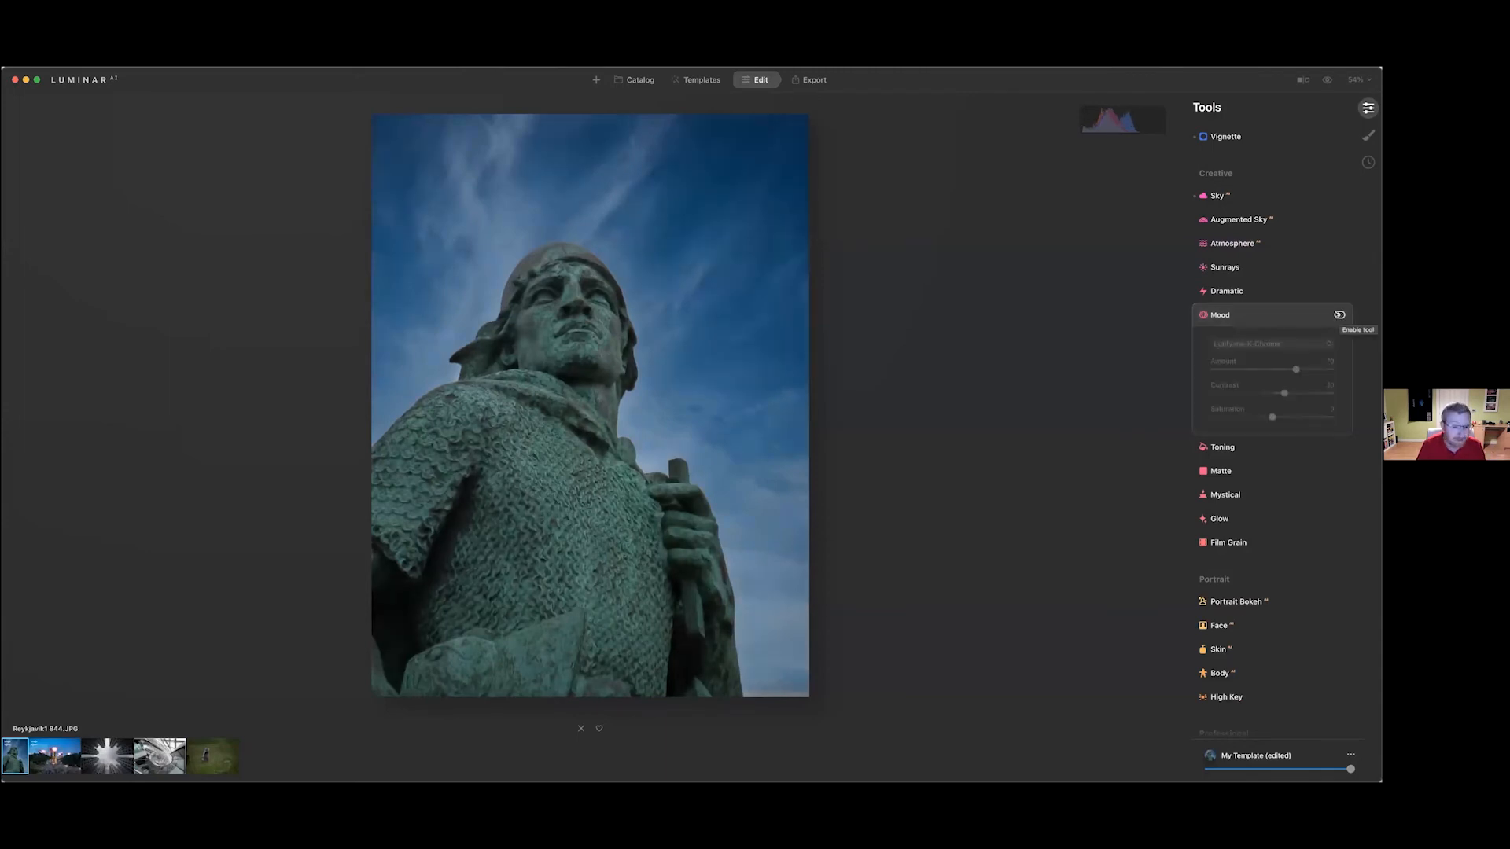
left_click(1340, 315)
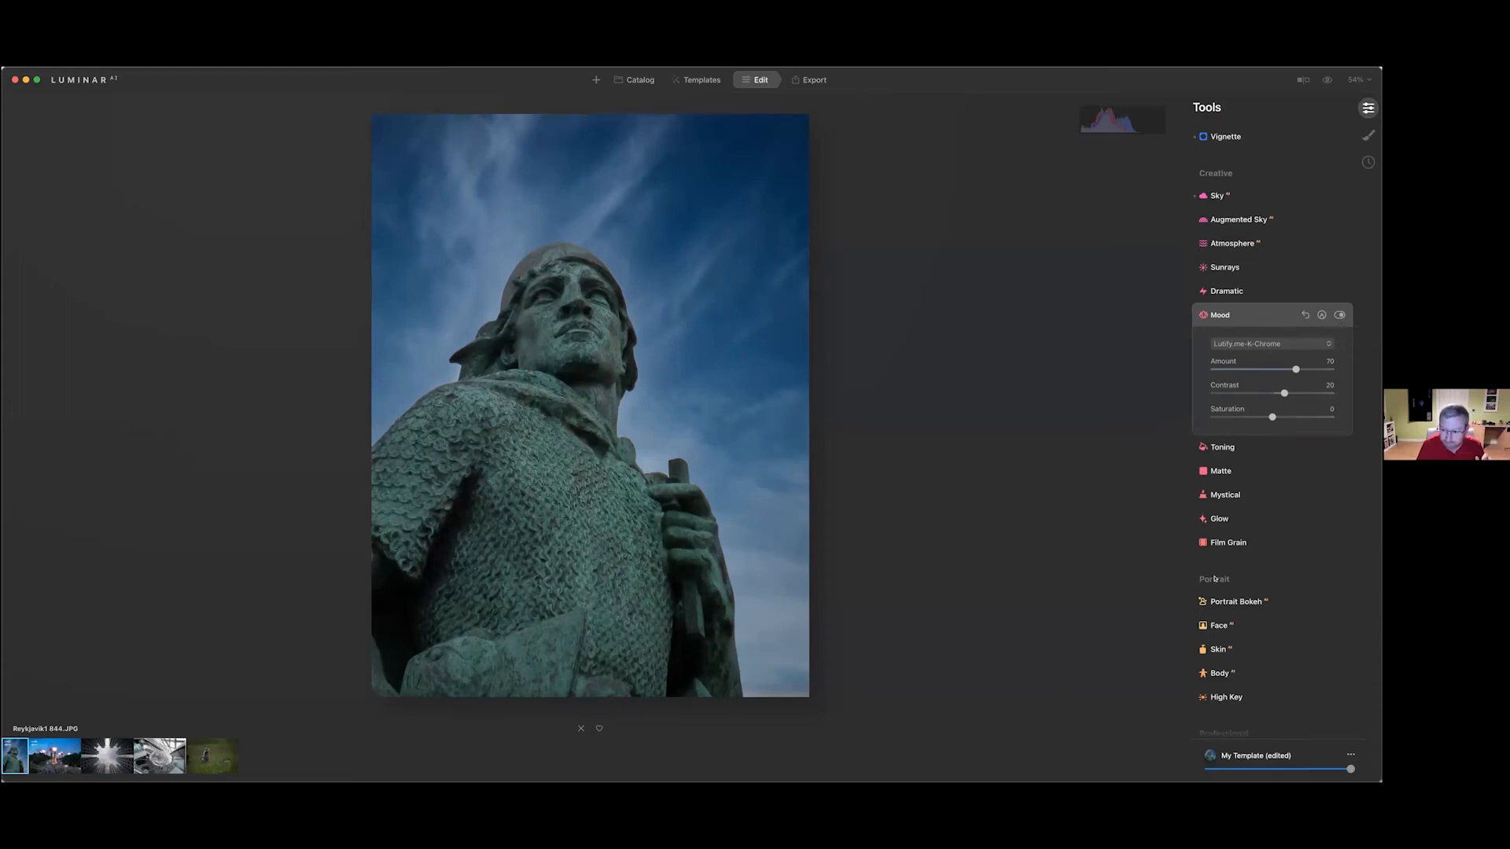
Apply High Key with Amount, Standard High Key, Dynamic High Key and Blacks all at 20, and compare the effect off and on
scroll(1231, 551, "up", 2)
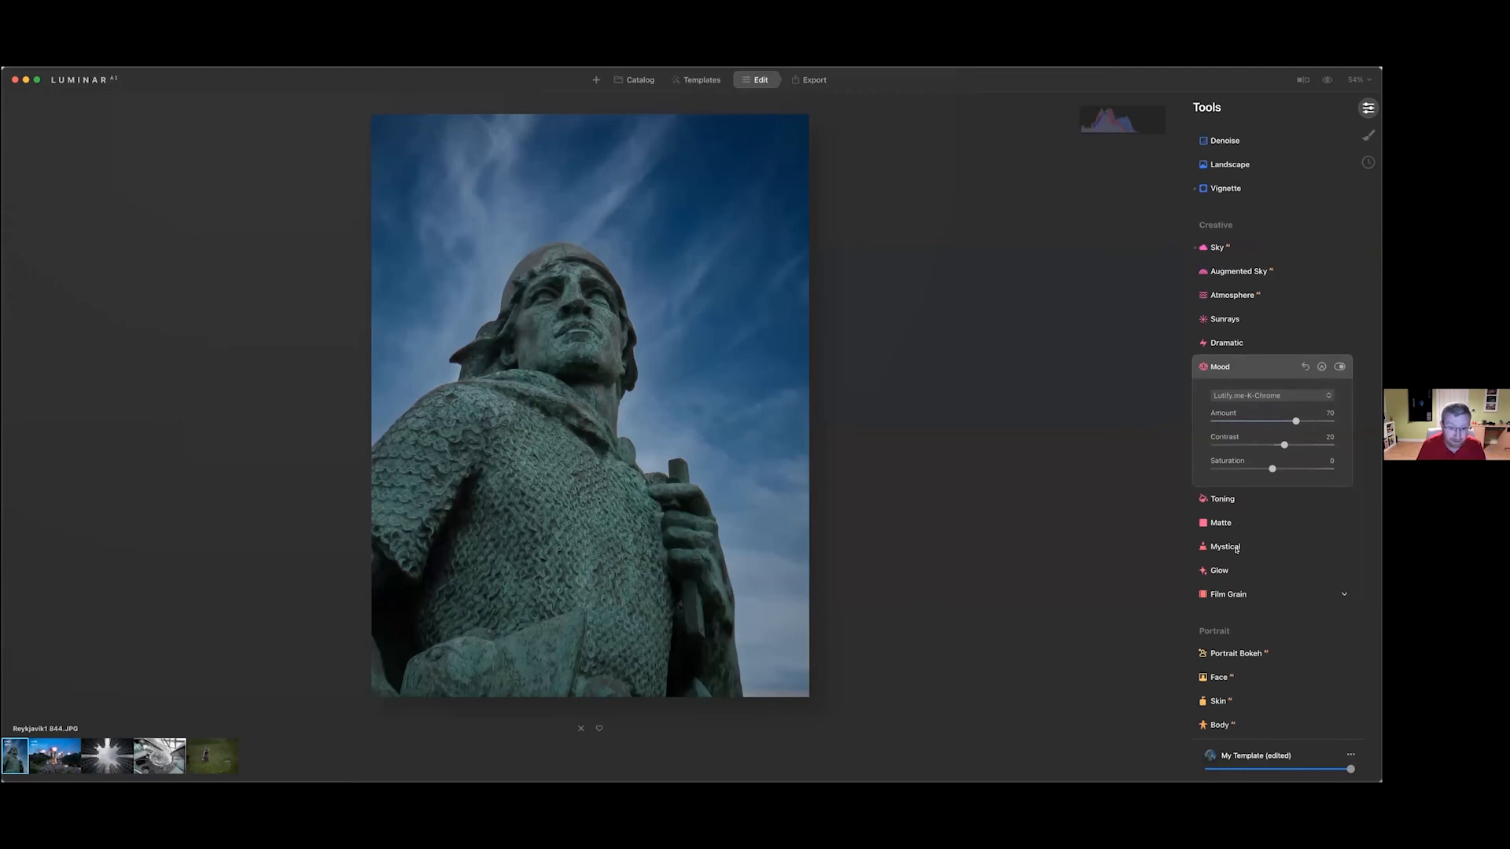
scroll(1236, 549, "up", 2)
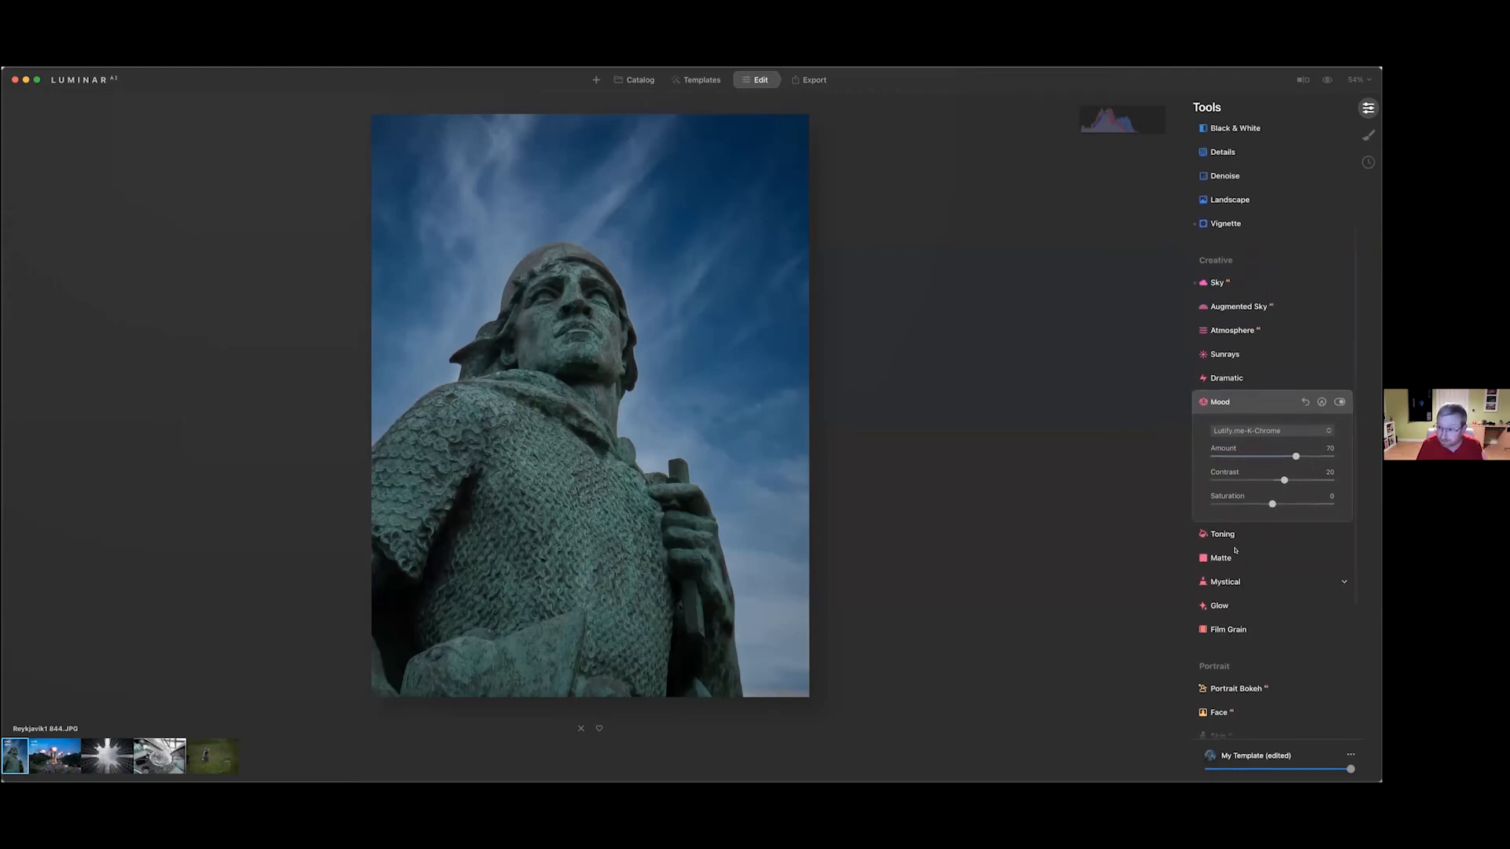
scroll(1236, 551, "down", 5)
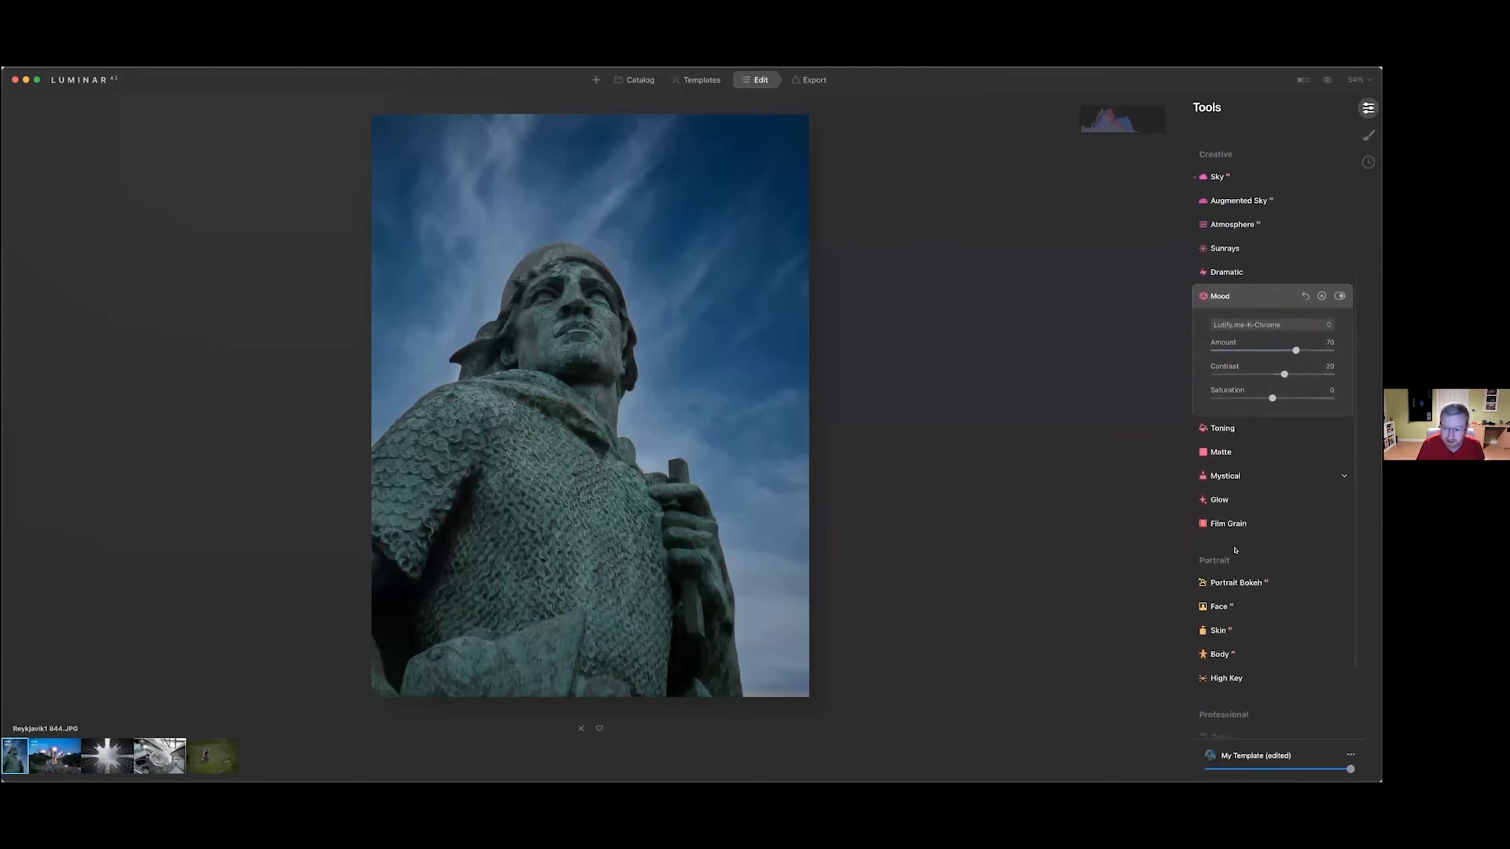
left_click(1235, 552)
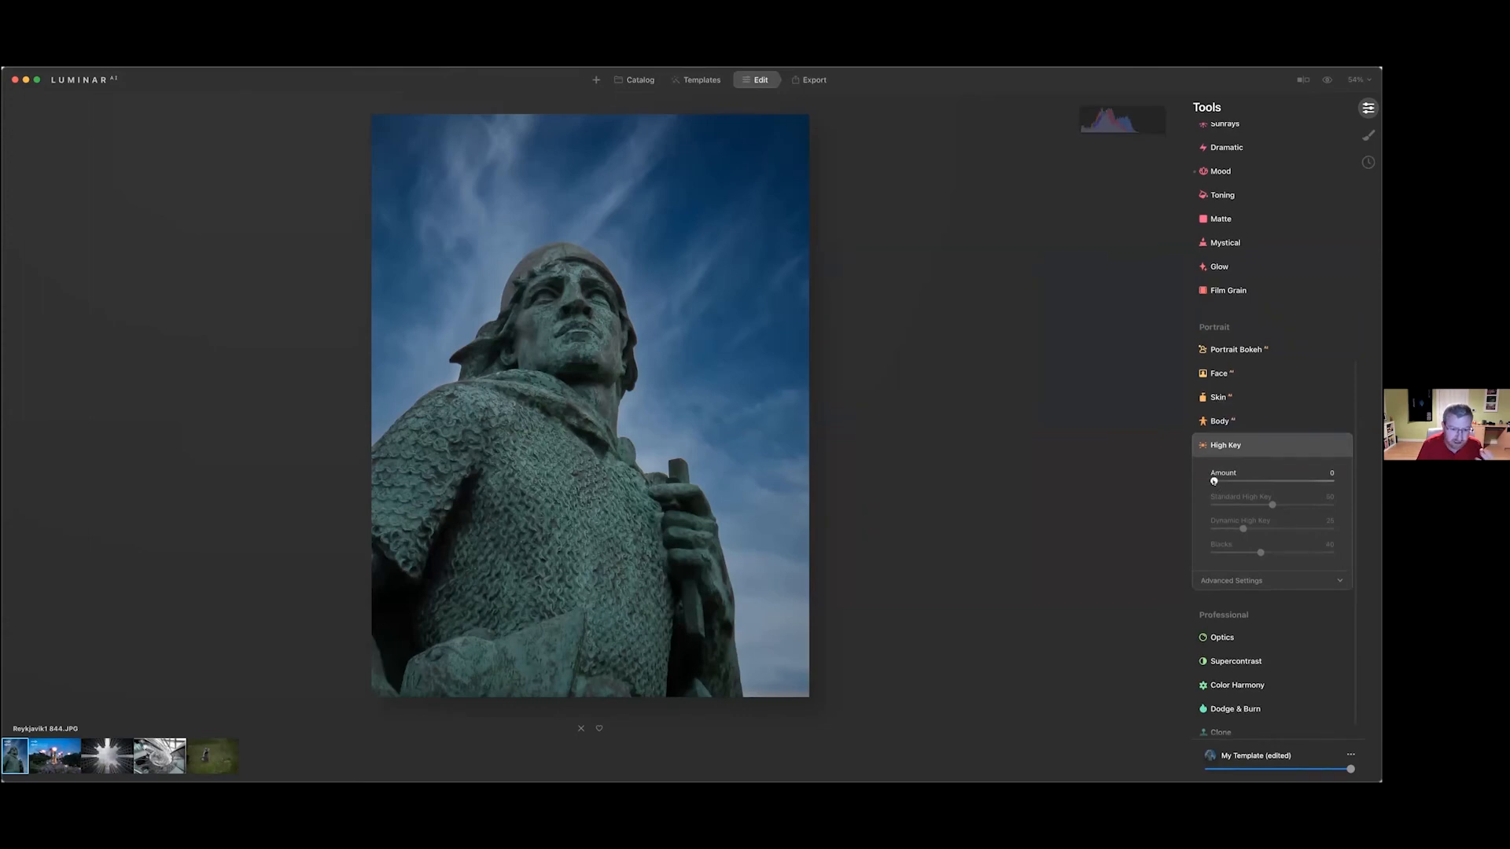
left_click_drag(1213, 481, 1239, 531)
left_click(1239, 552)
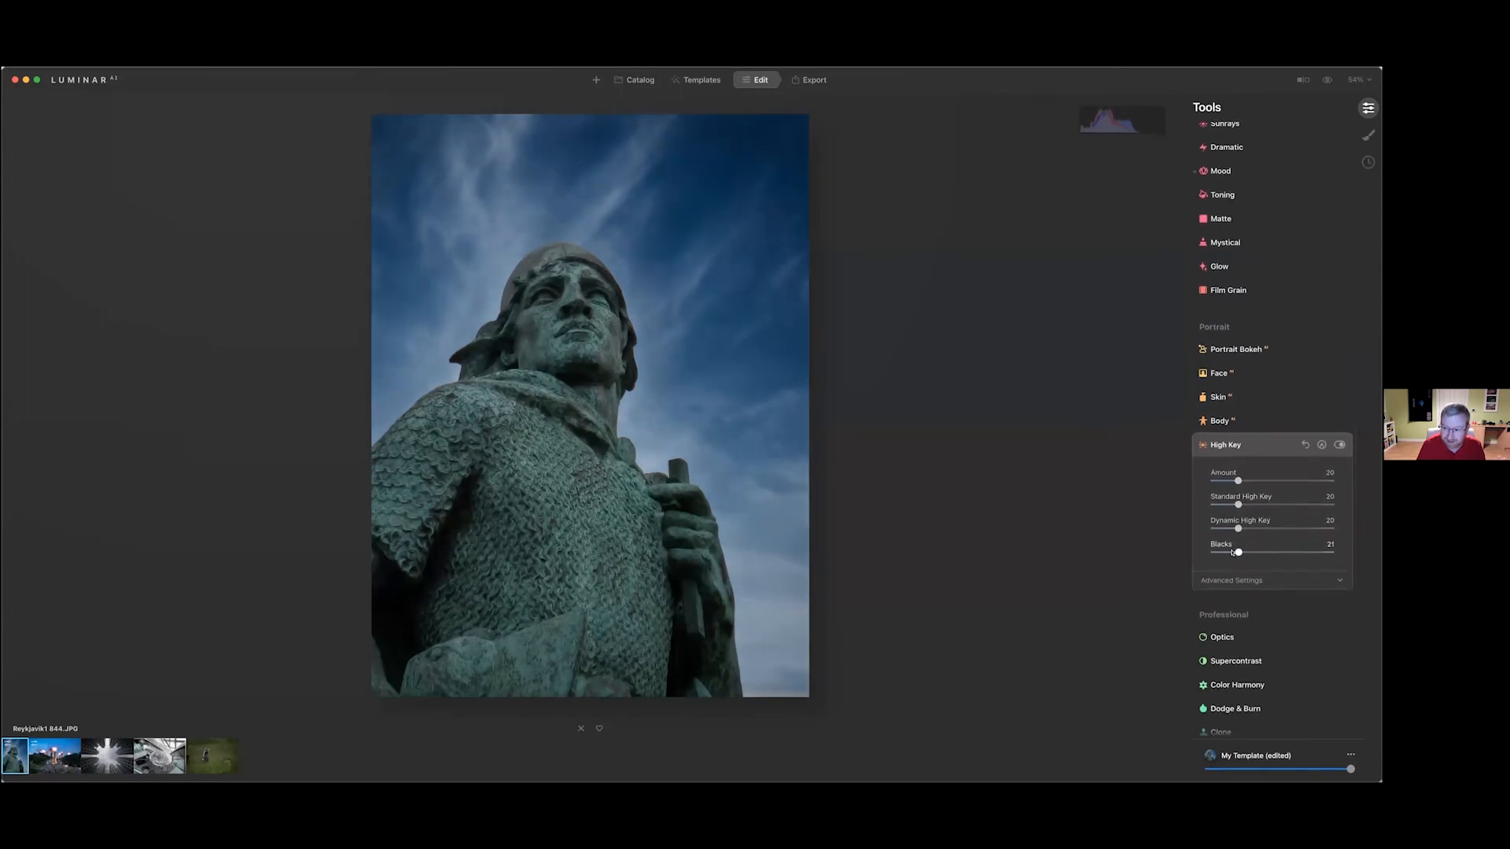
left_click(1340, 445)
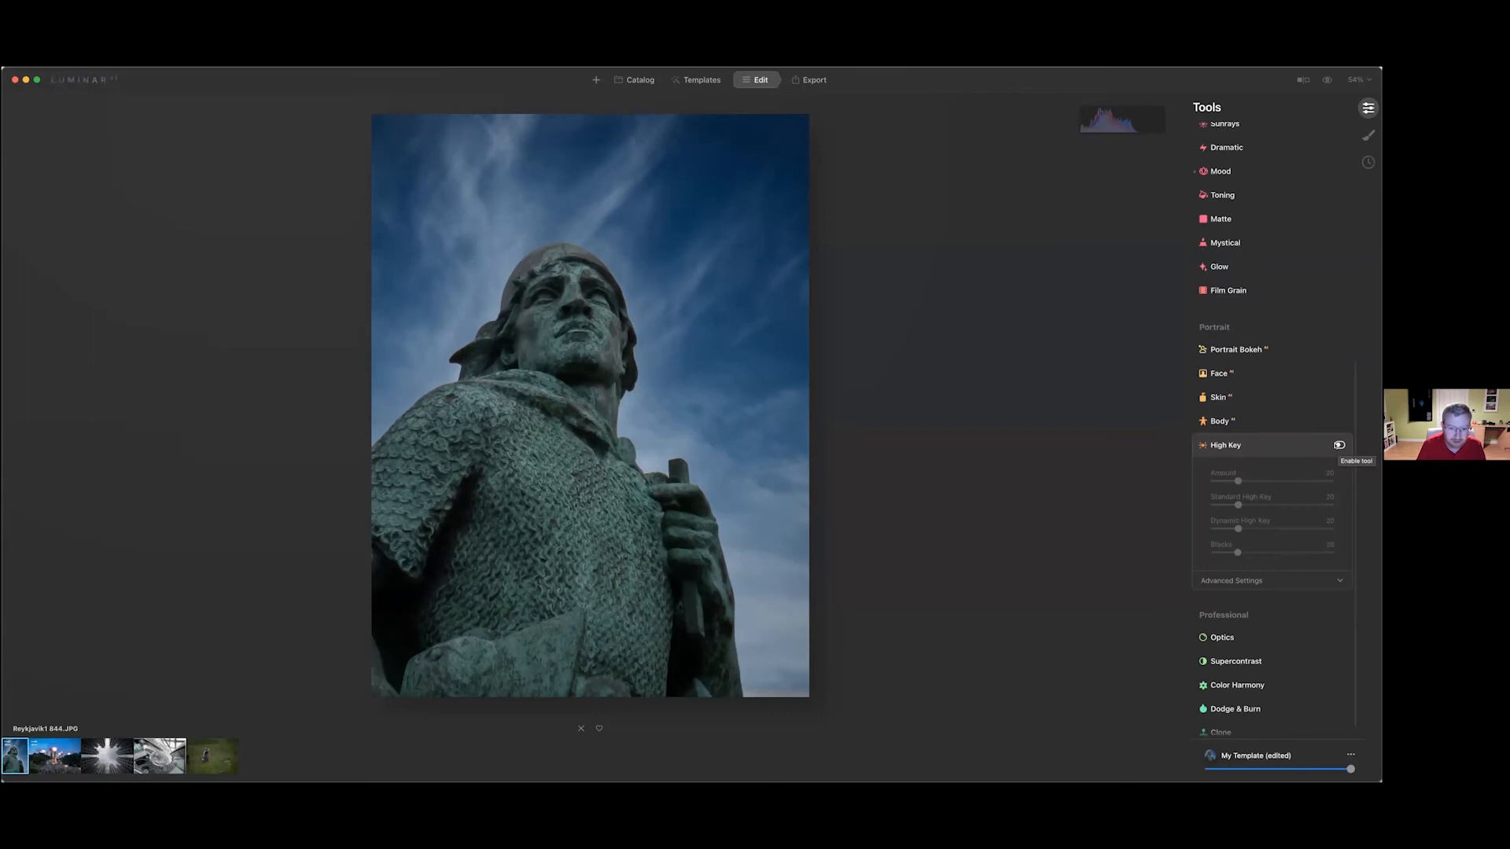
left_click(1339, 445)
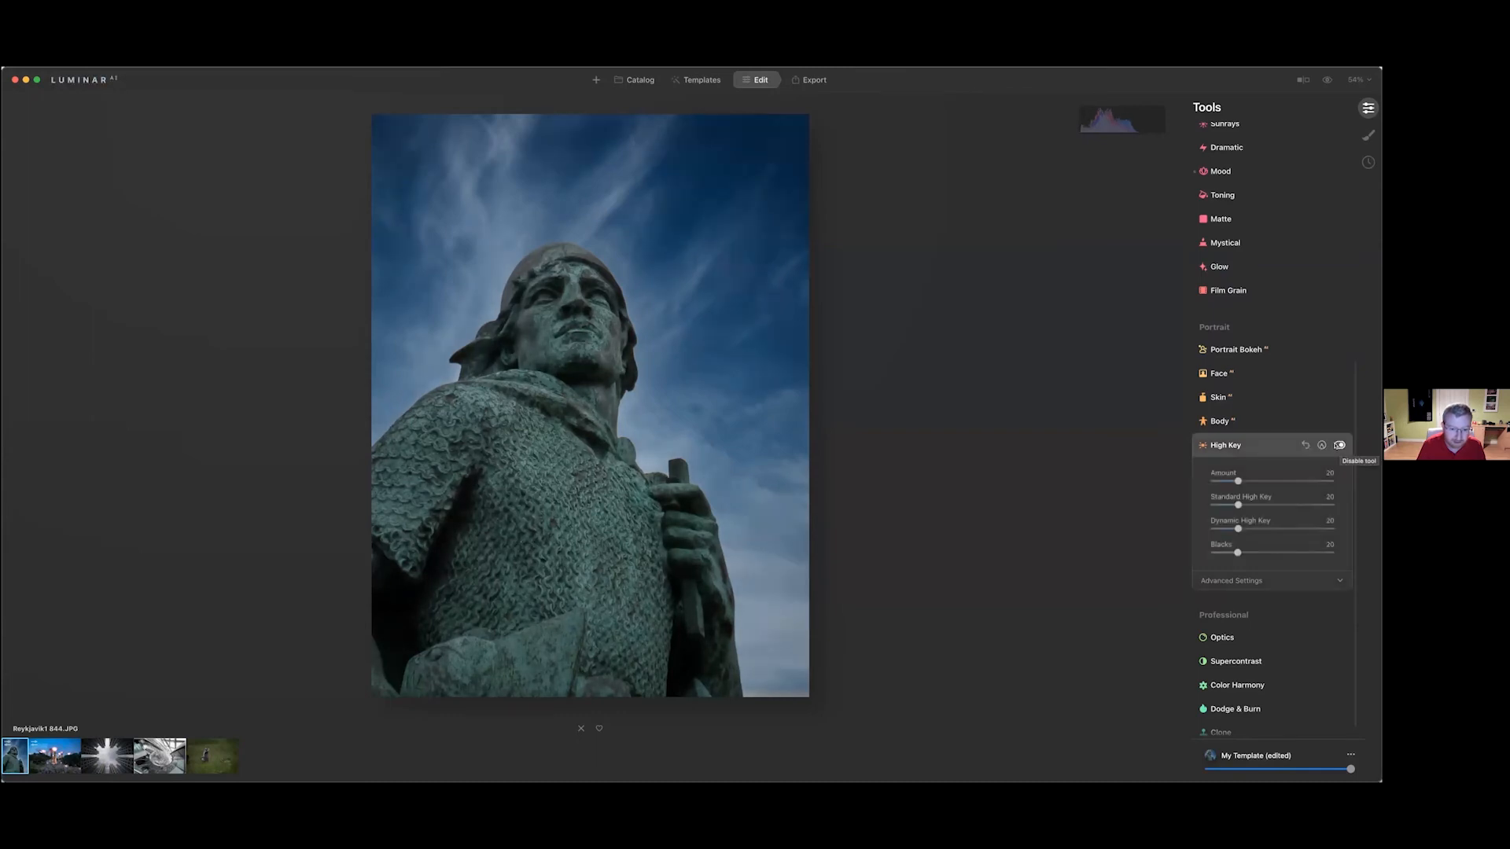
left_click(1339, 446)
left_click(1338, 445)
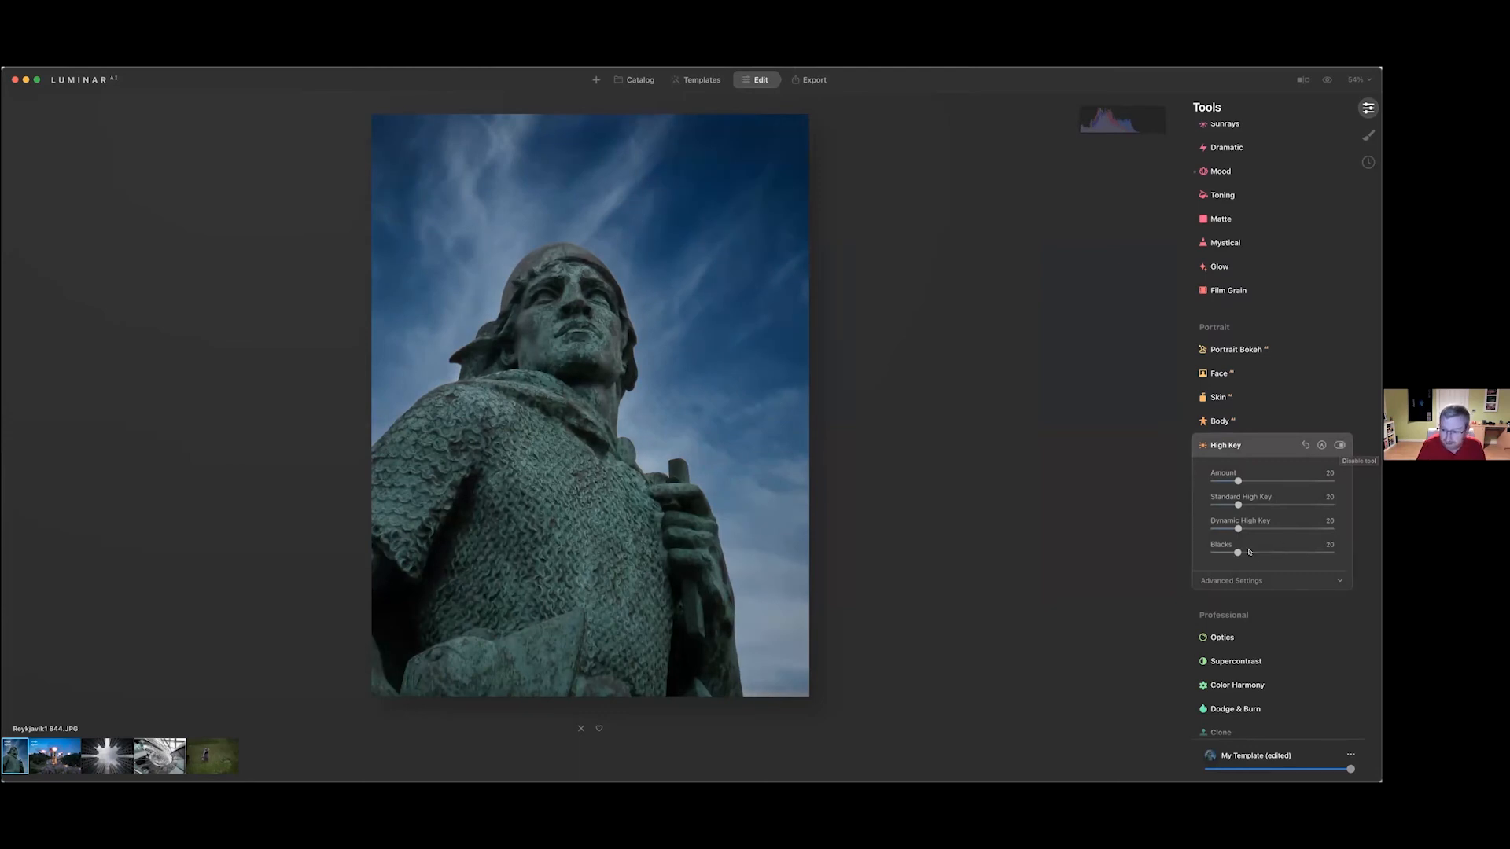
Set the High Key Blacks to 40 and compare the edited statue photo with the original
left_click_drag(1250, 552, 1260, 552)
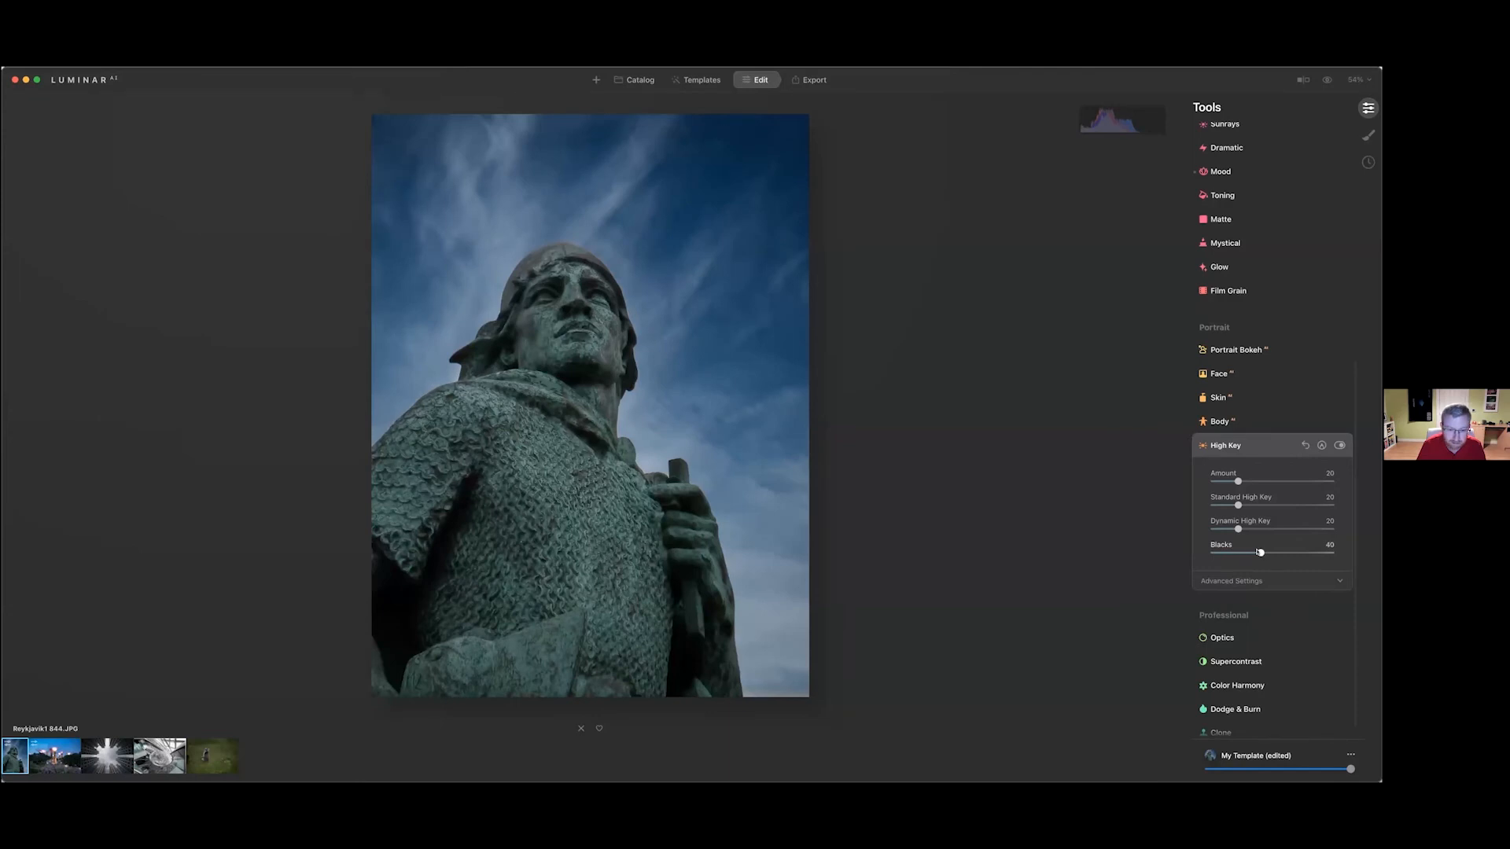
scroll(1345, 457, "up", 1)
scroll(1339, 446, "down", 1)
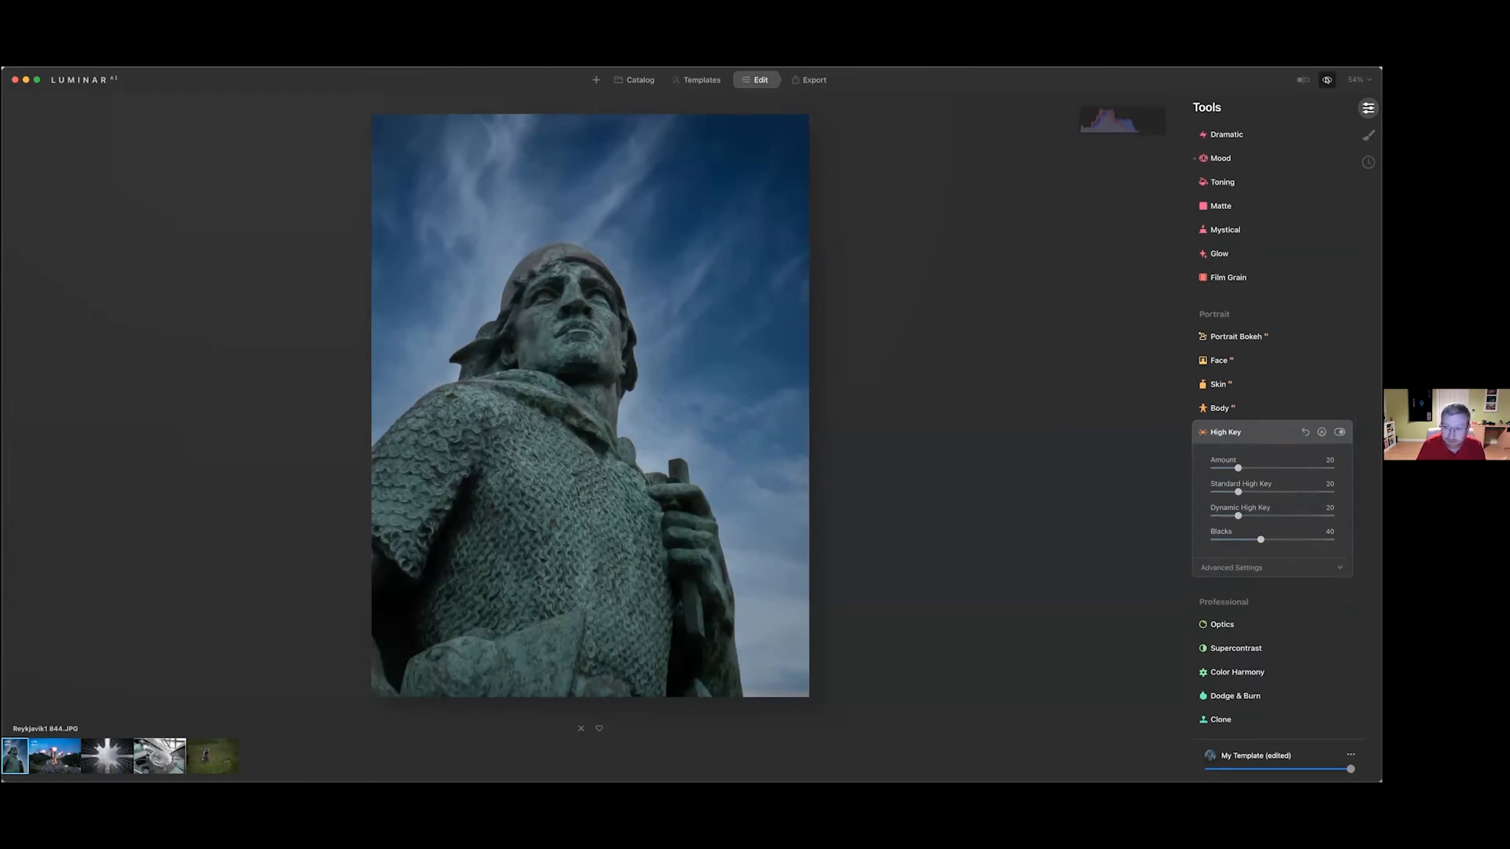
left_click(1328, 80)
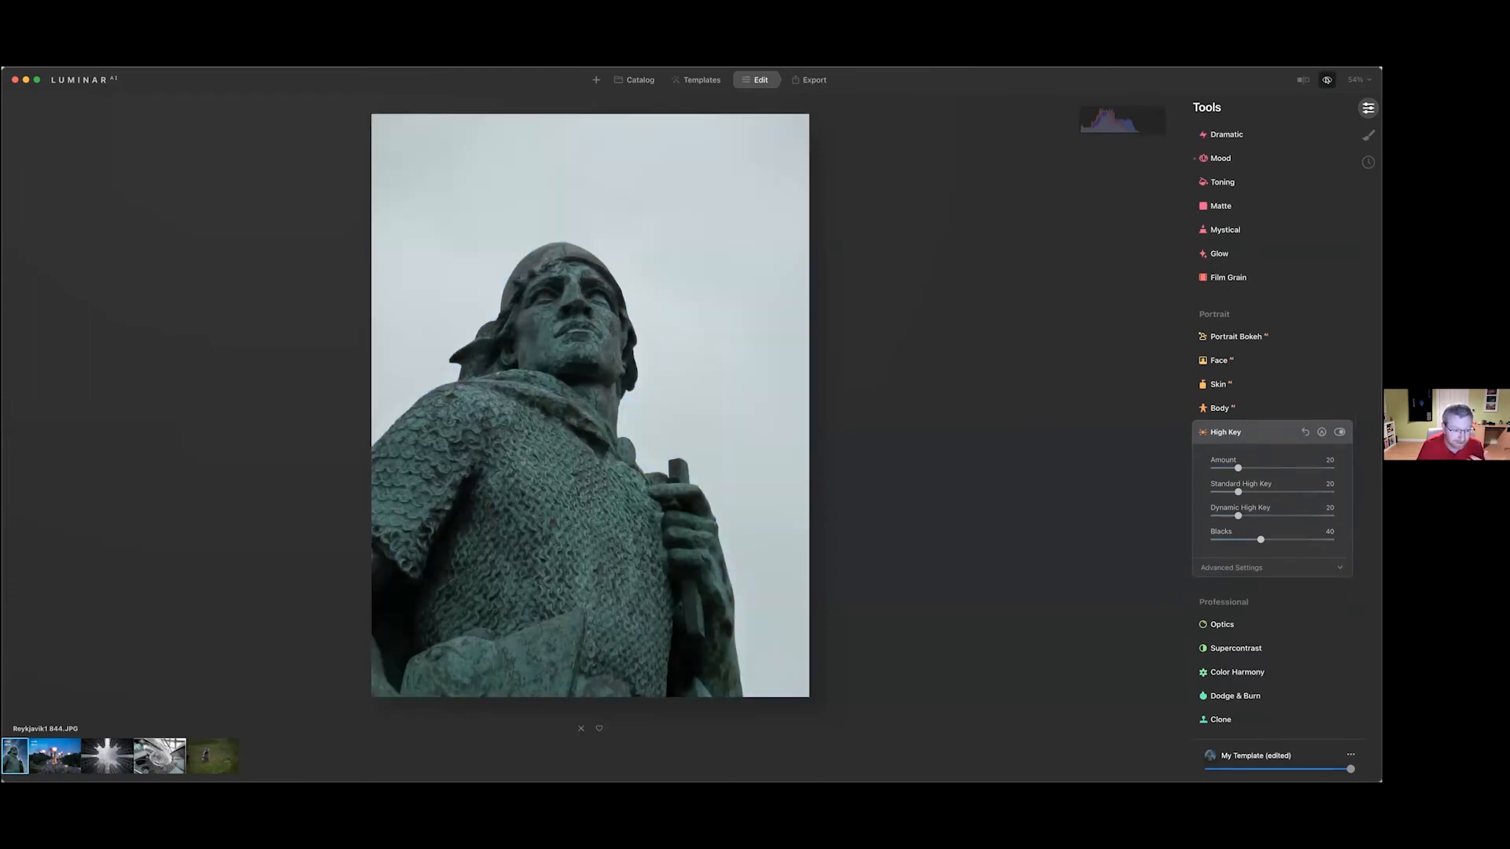
left_click(1327, 80)
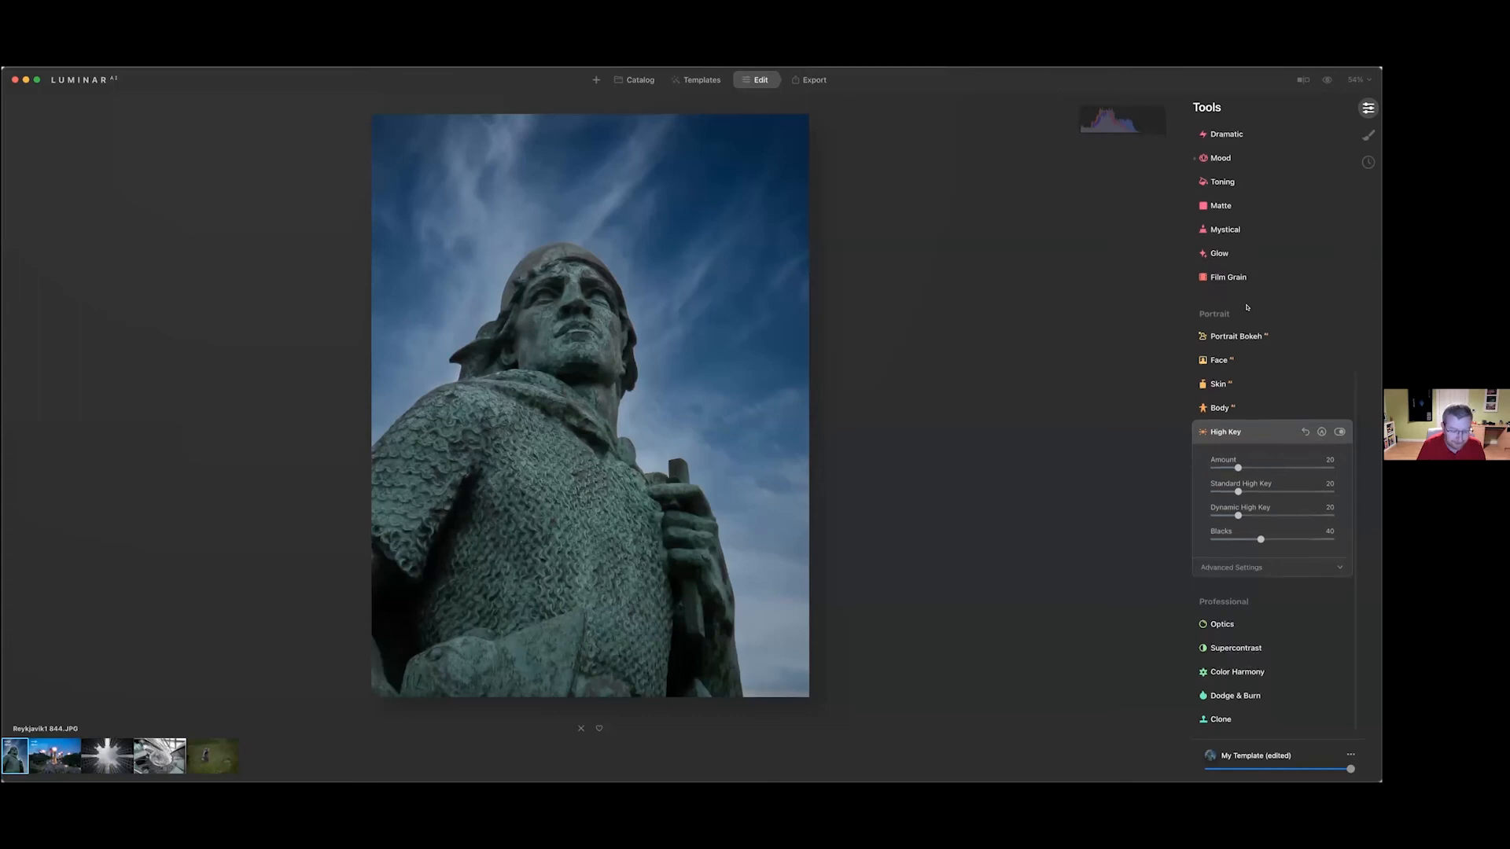
Convert the statue photo to black and white with the Black & White tool
scroll(1247, 308, "up", 5)
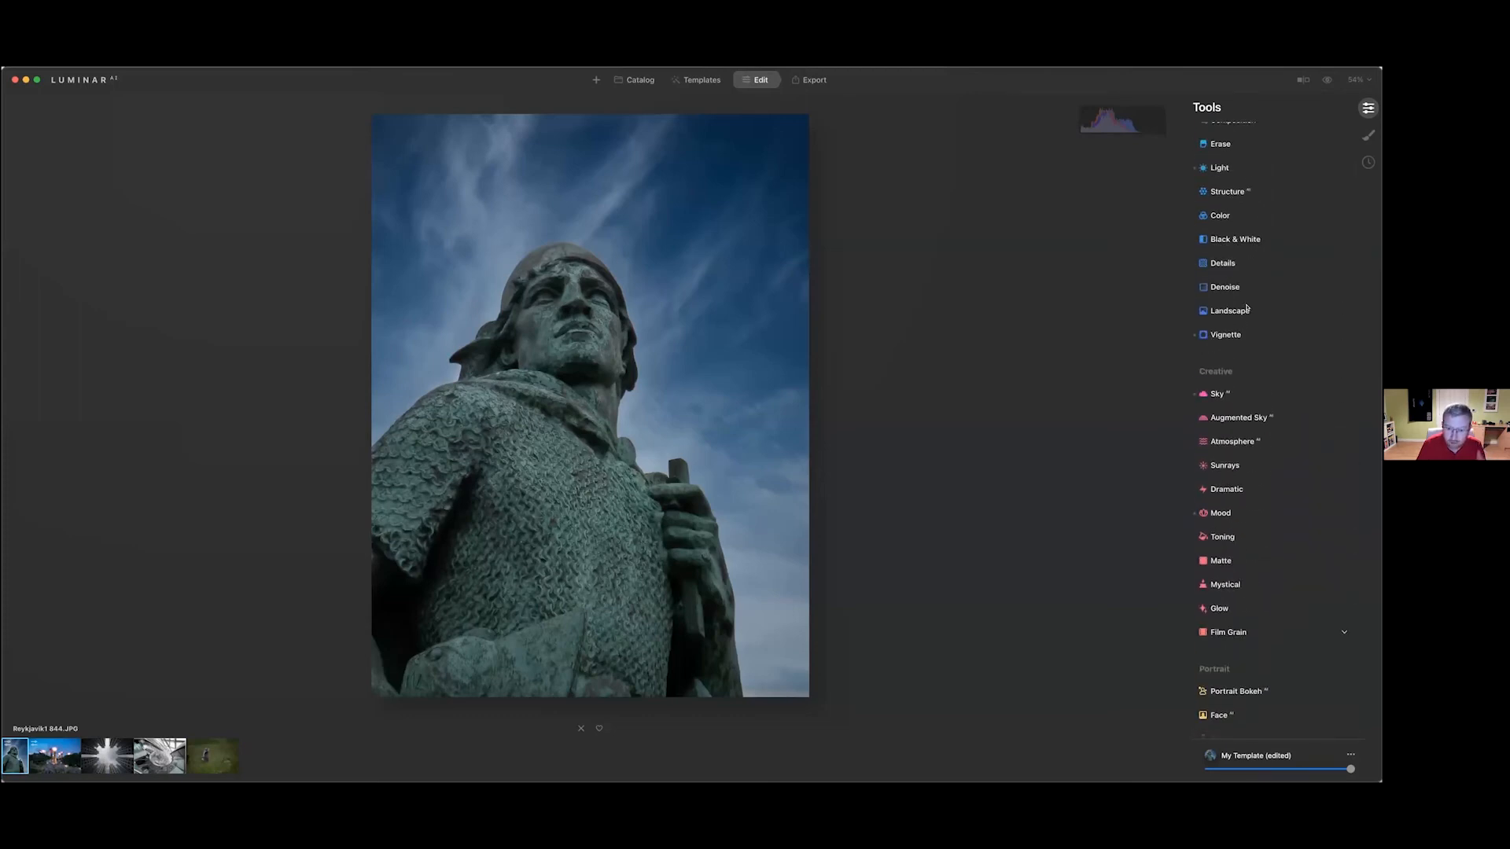
scroll(1246, 307, "up", 2)
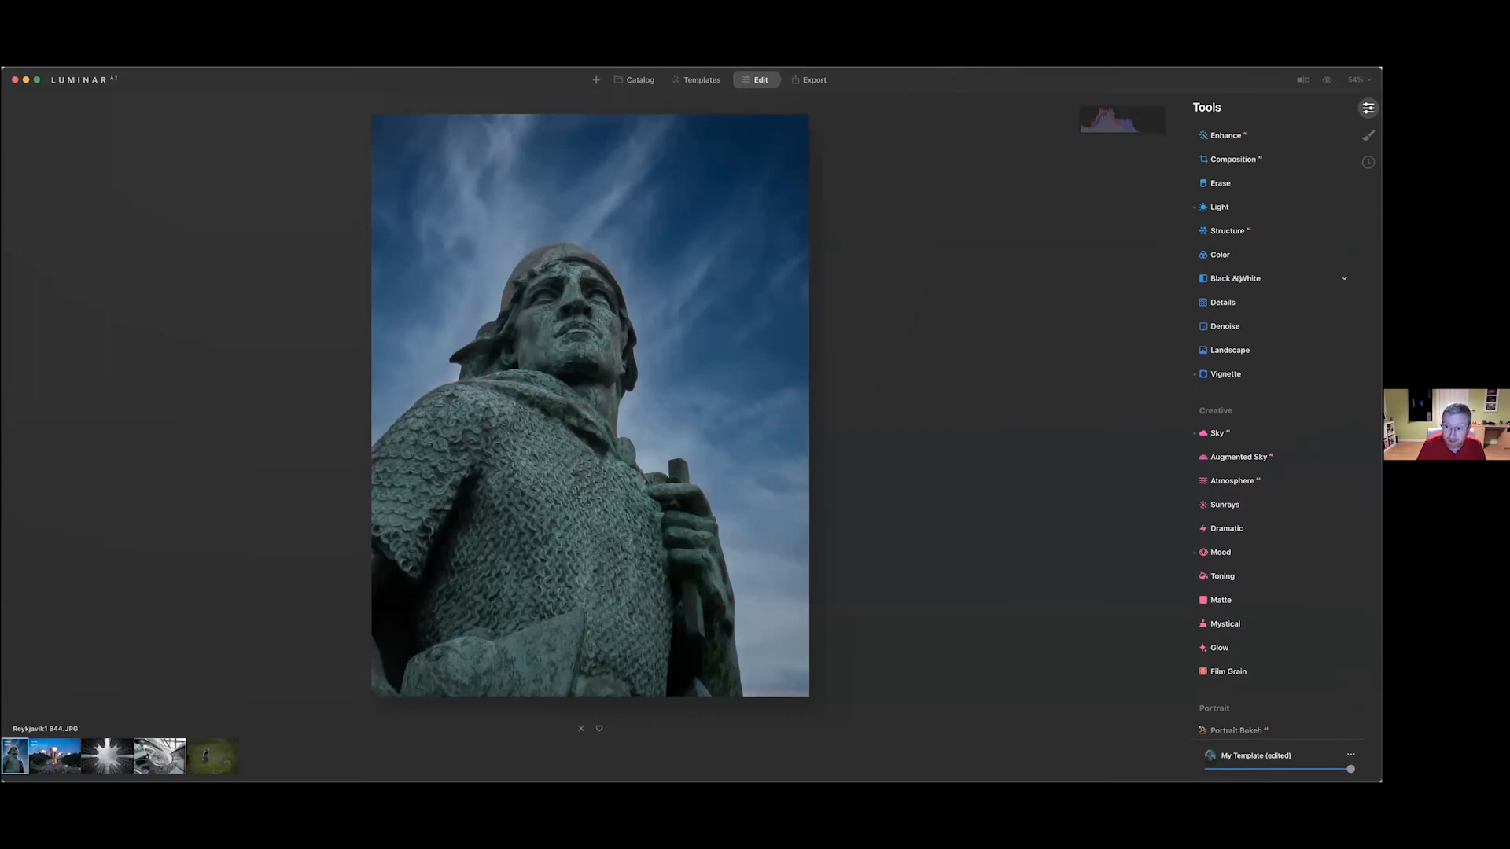
left_click(1236, 278)
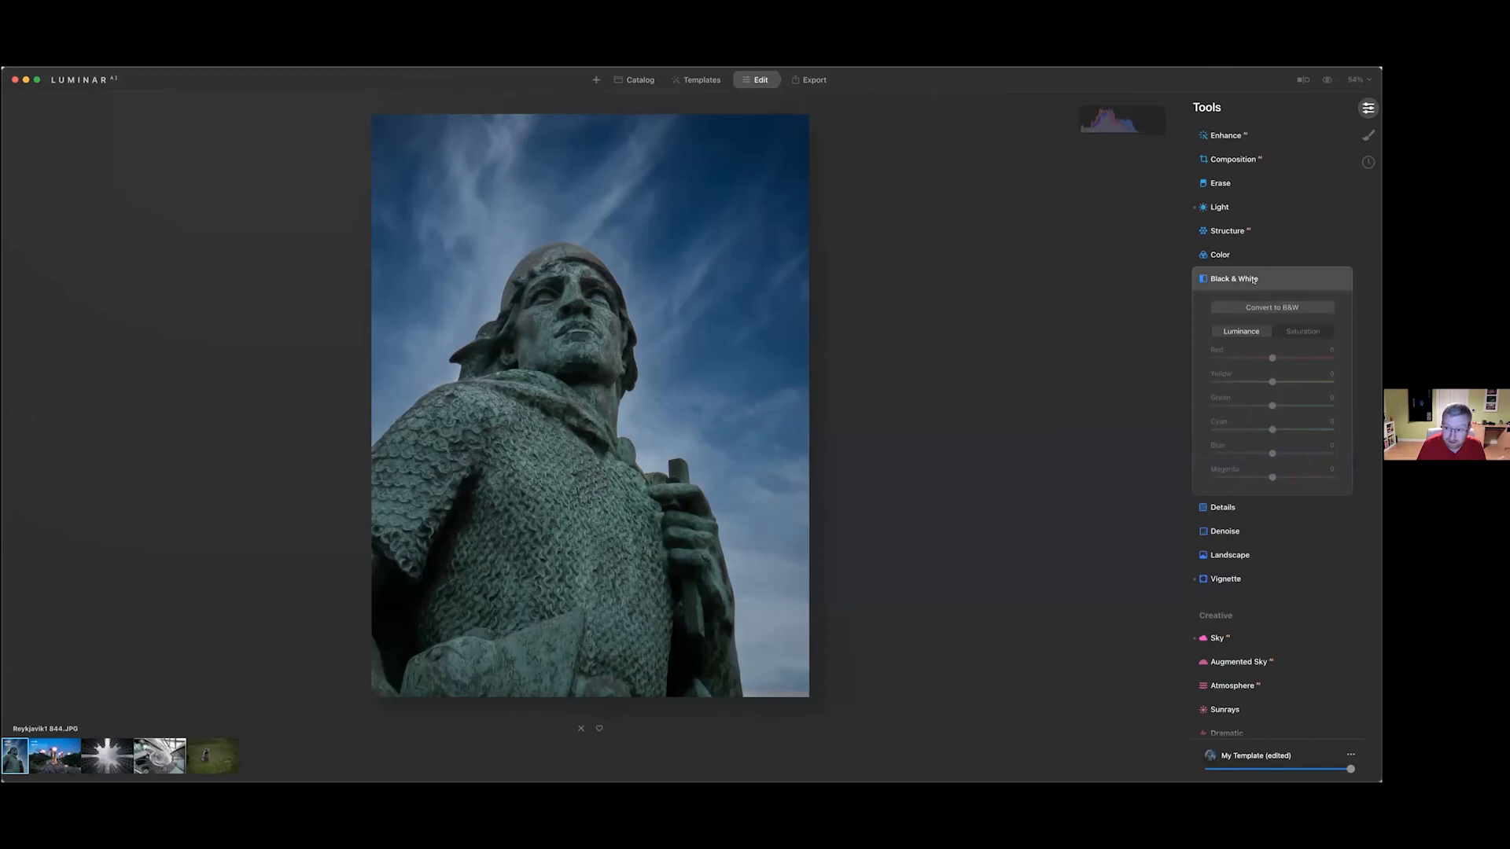
left_click(1248, 307)
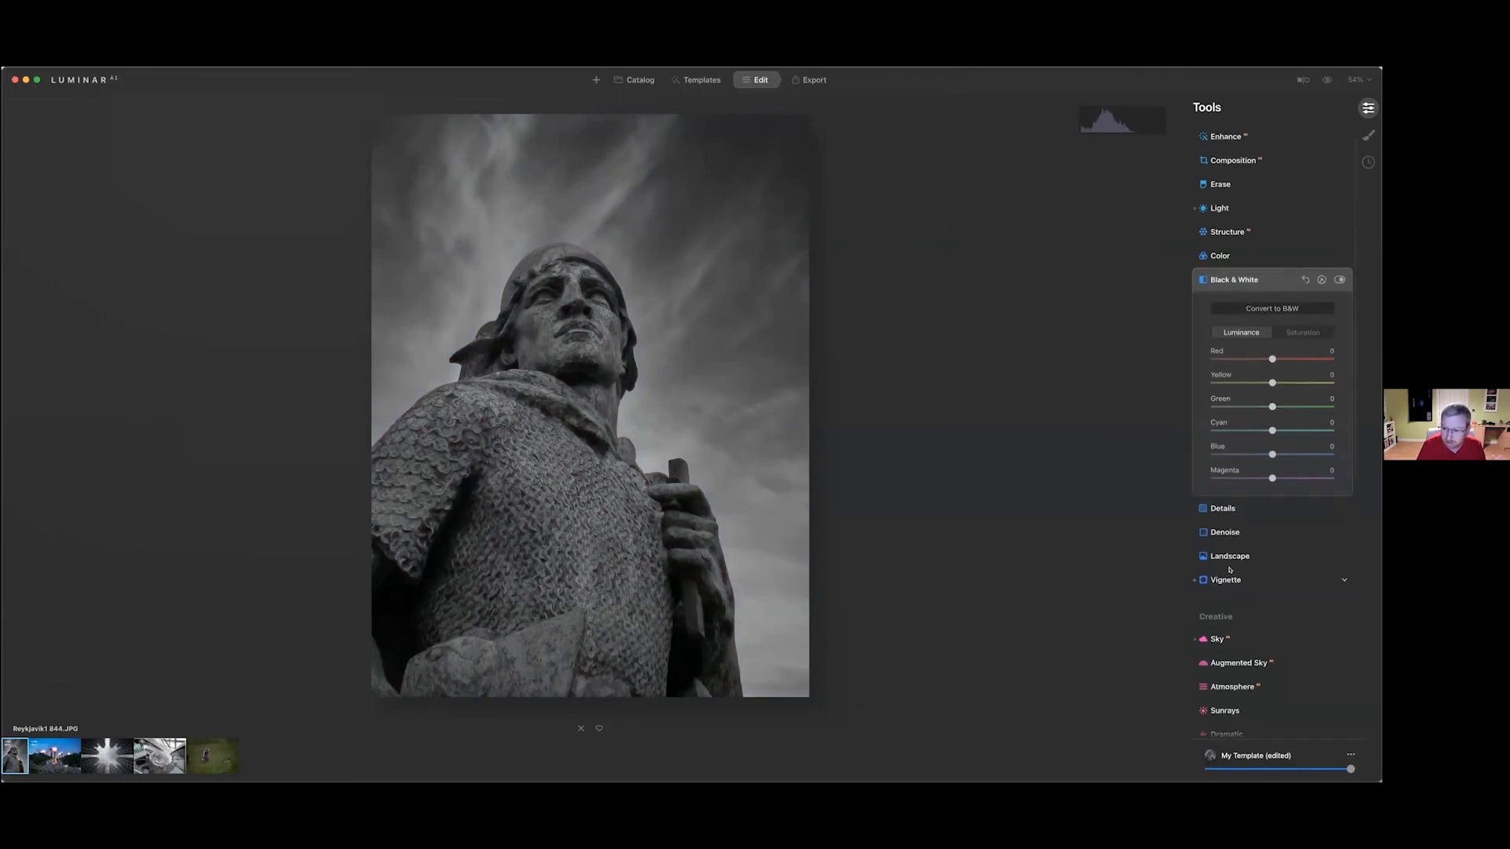
Set the vignette's Amount to -80 and Inner Light to 20, and compare with the original photo
left_click(1240, 582)
left_click_drag(1218, 428, 1218, 428)
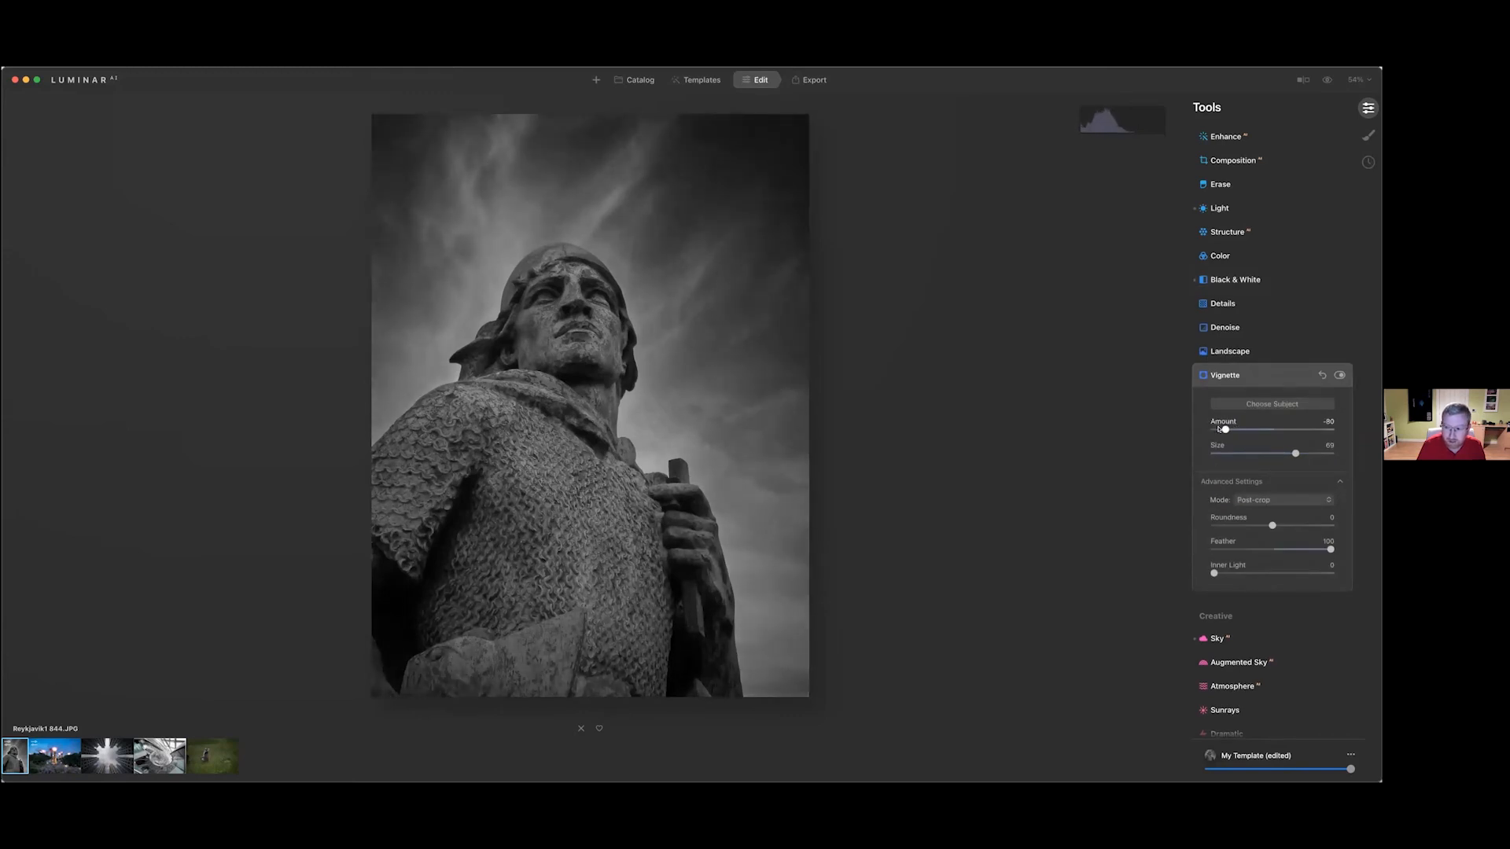
left_click_drag(1214, 574, 1237, 573)
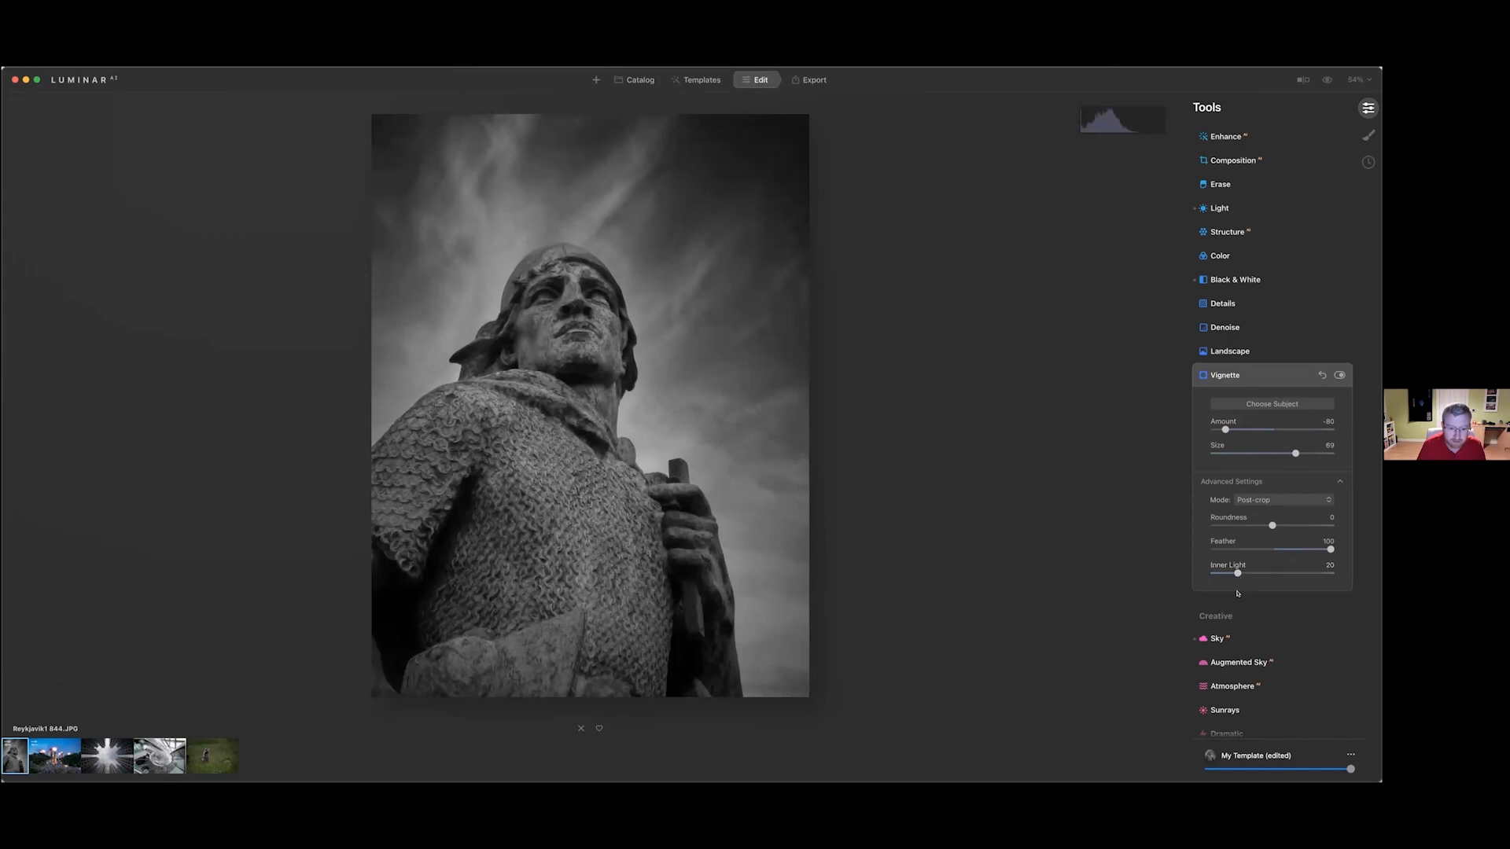
left_click(1329, 79)
Apply Supercontrast to the statue photo with Highlights Contrast 25, Highlights Balance -40 and Midtones Contrast 20
scroll(1274, 516, "down", 12)
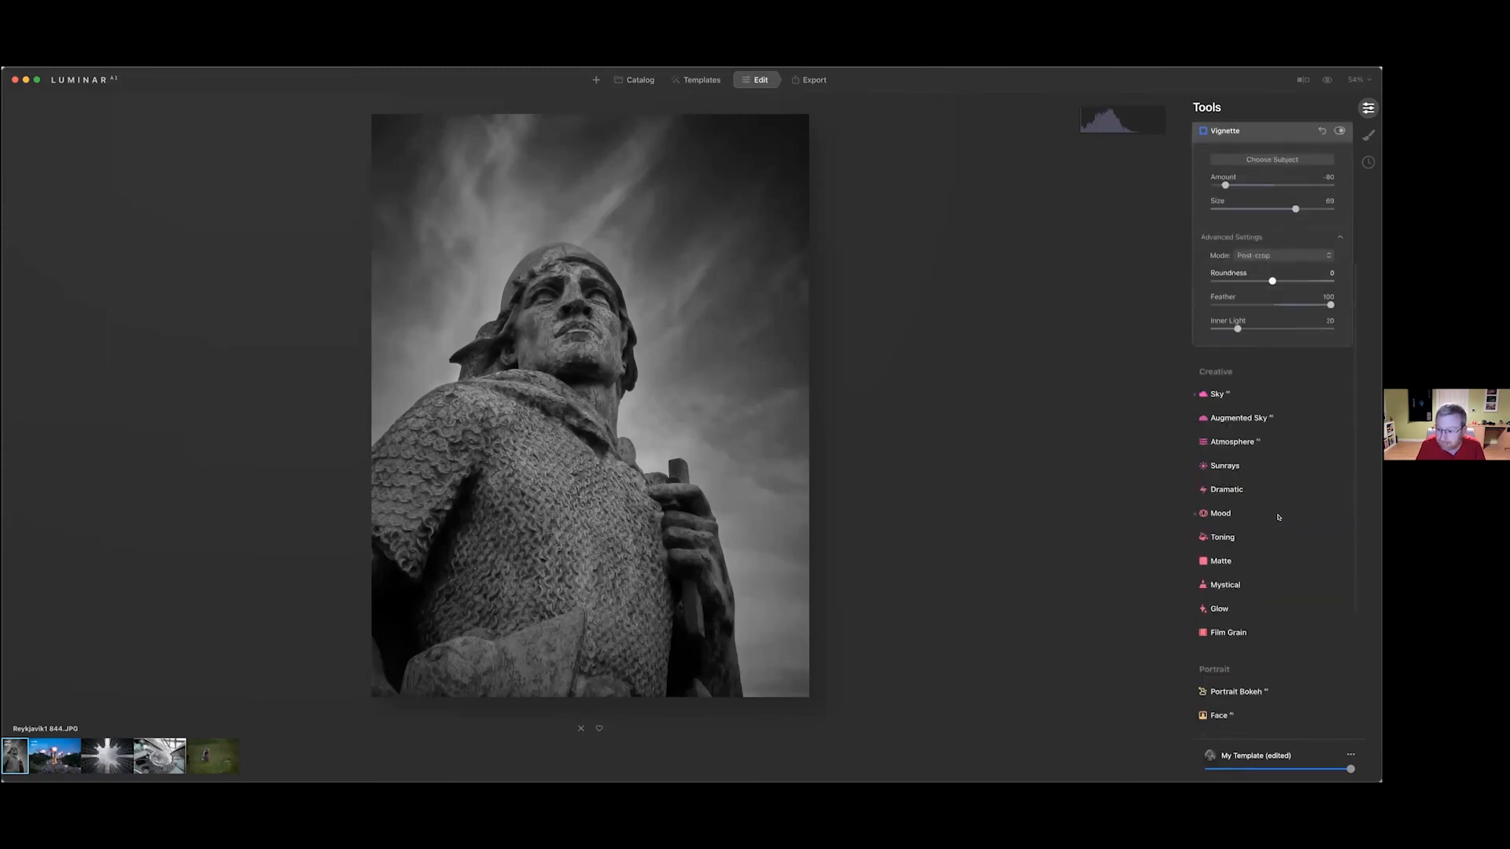
scroll(1278, 517, "down", 1)
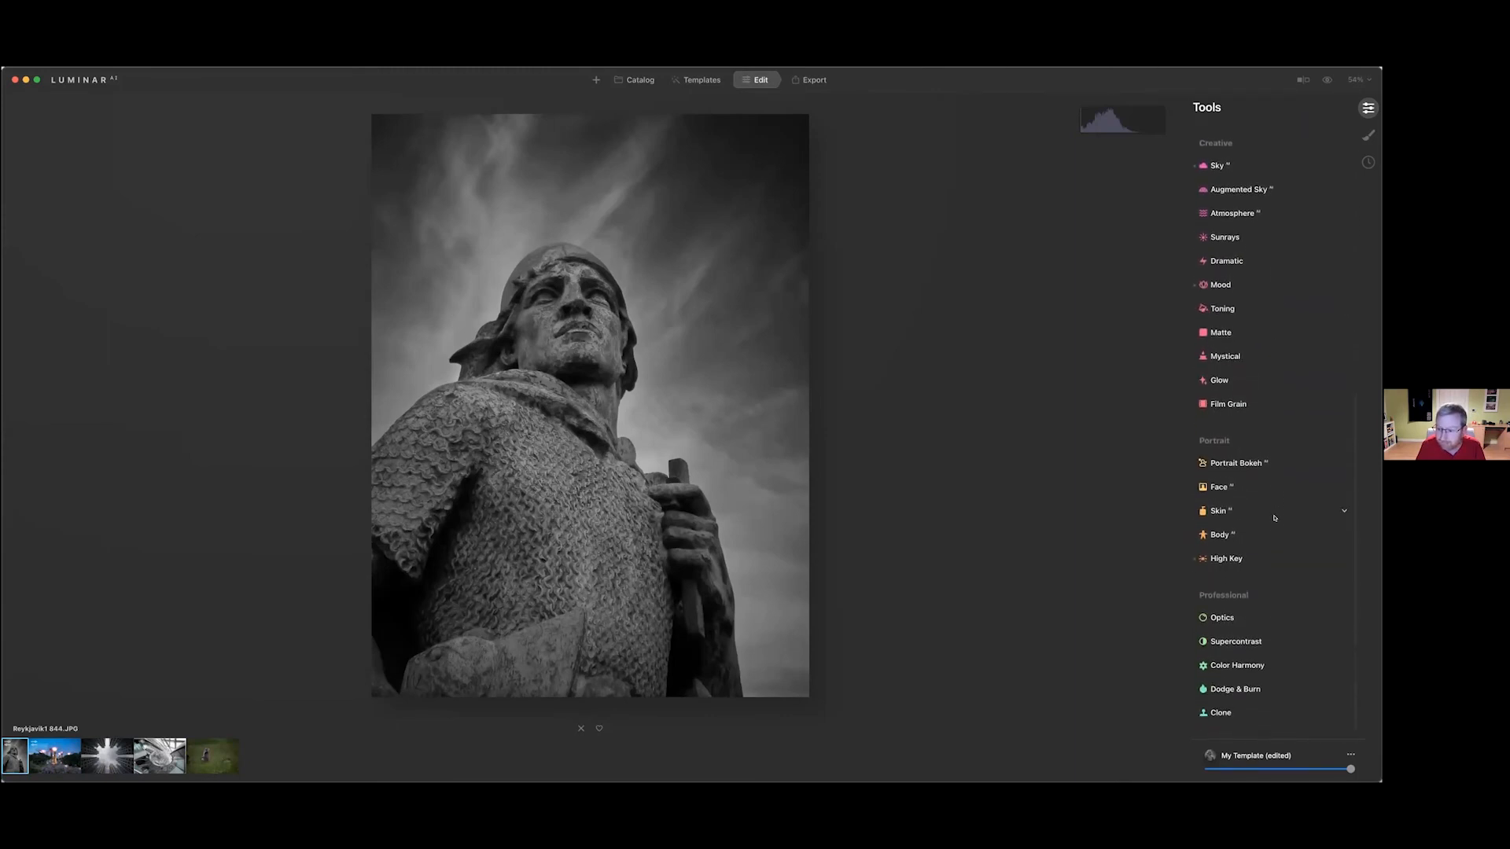
left_click(1235, 641)
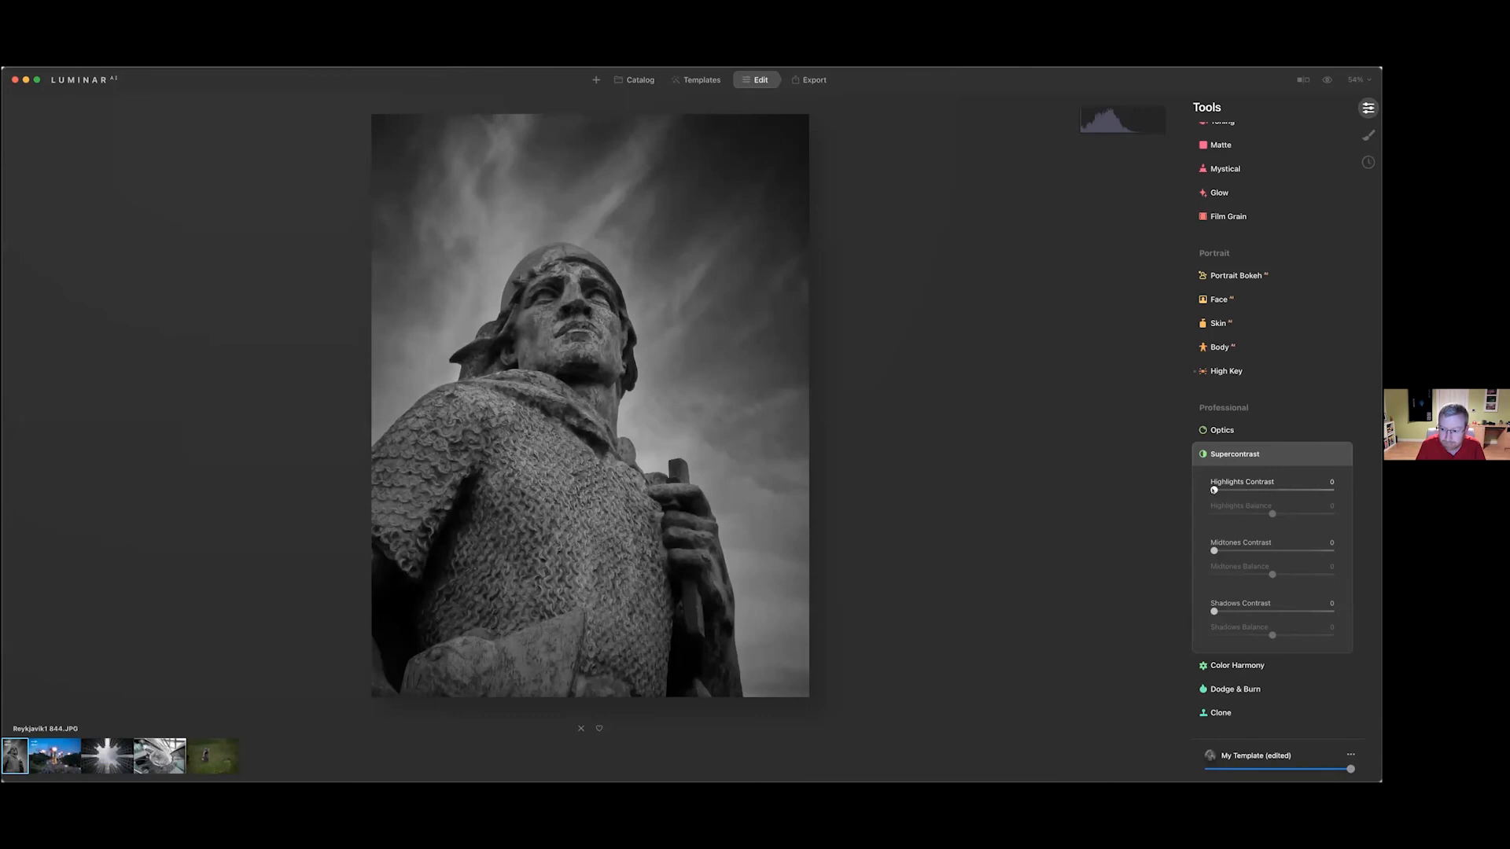
left_click_drag(1215, 490, 1246, 516)
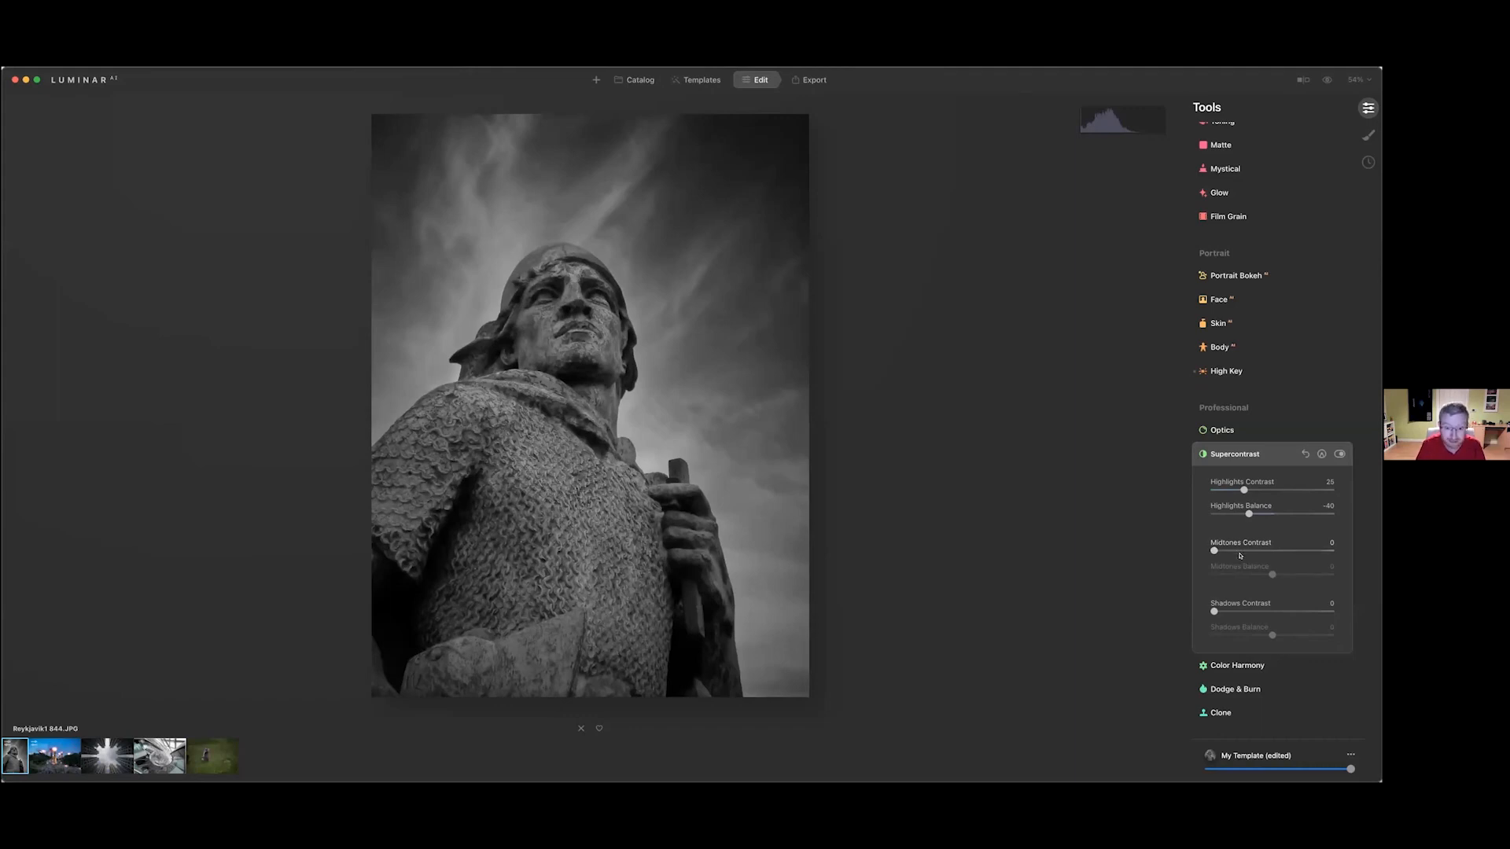
mouse_move(1245, 551)
left_mouse_down()
mouse_move(1259, 551)
mouse_move(1239, 551)
left_mouse_up()
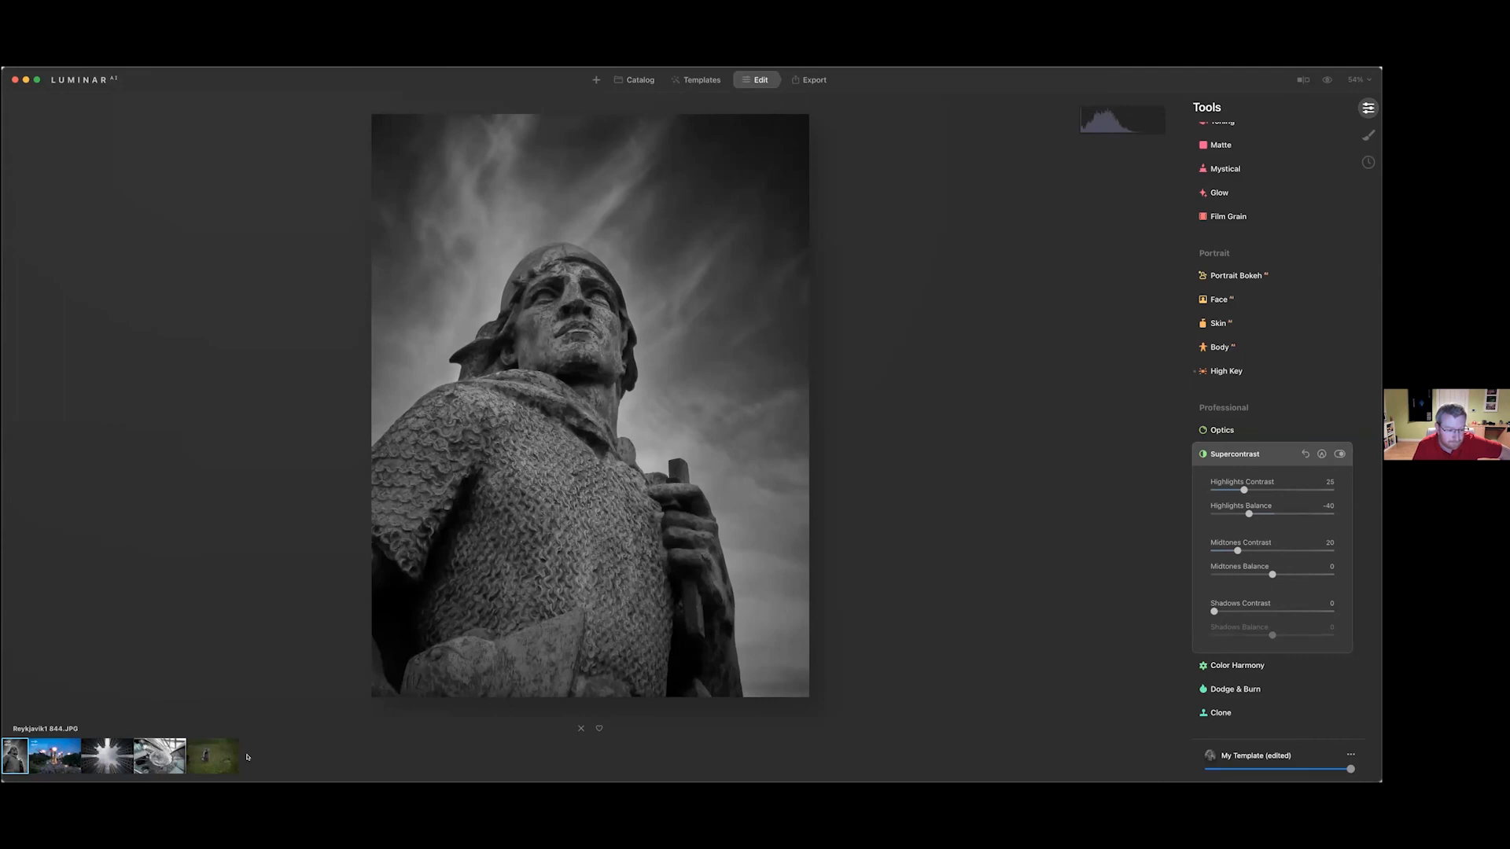
Switch to the lemur photo DSC_1976-Edit.tif and brighten it with a Light Exposure of 0.66
left_click(213, 756)
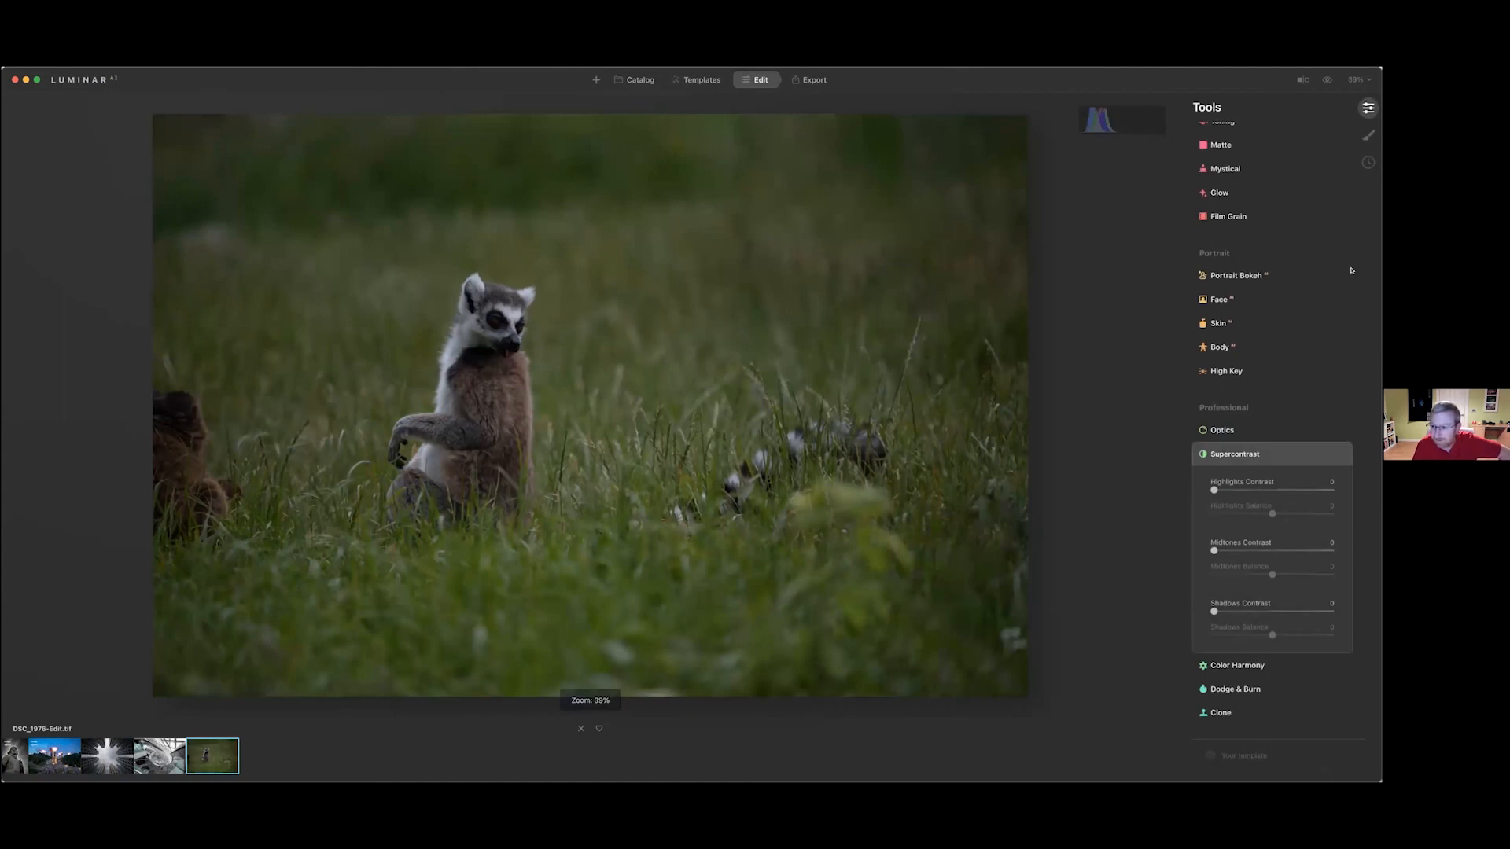
scroll(1304, 256, "up", 4)
scroll(1304, 256, "up", 3)
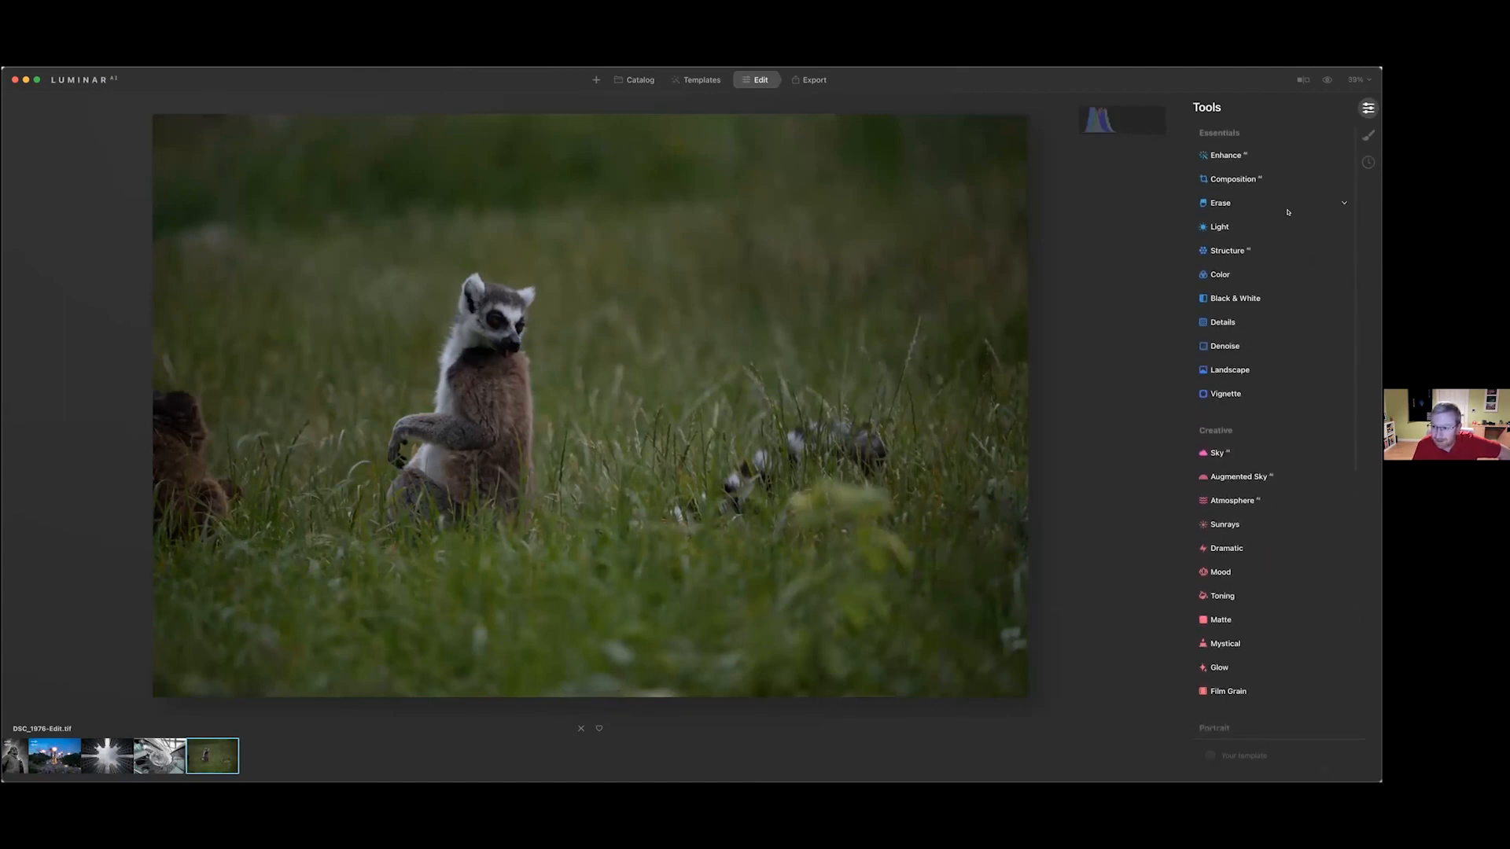
left_click(1235, 222)
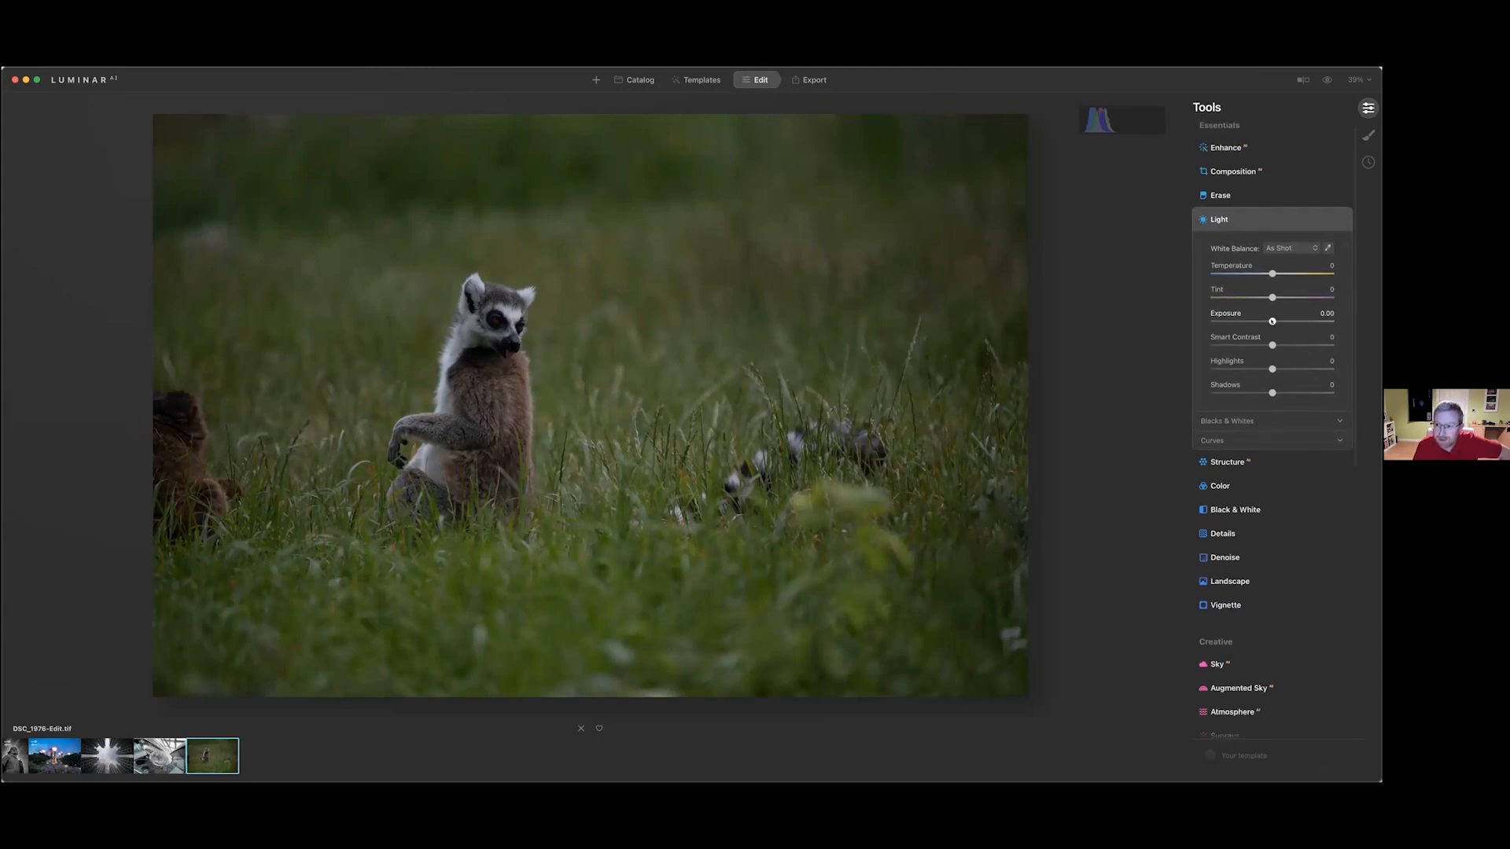
left_click_drag(1272, 322, 1280, 319)
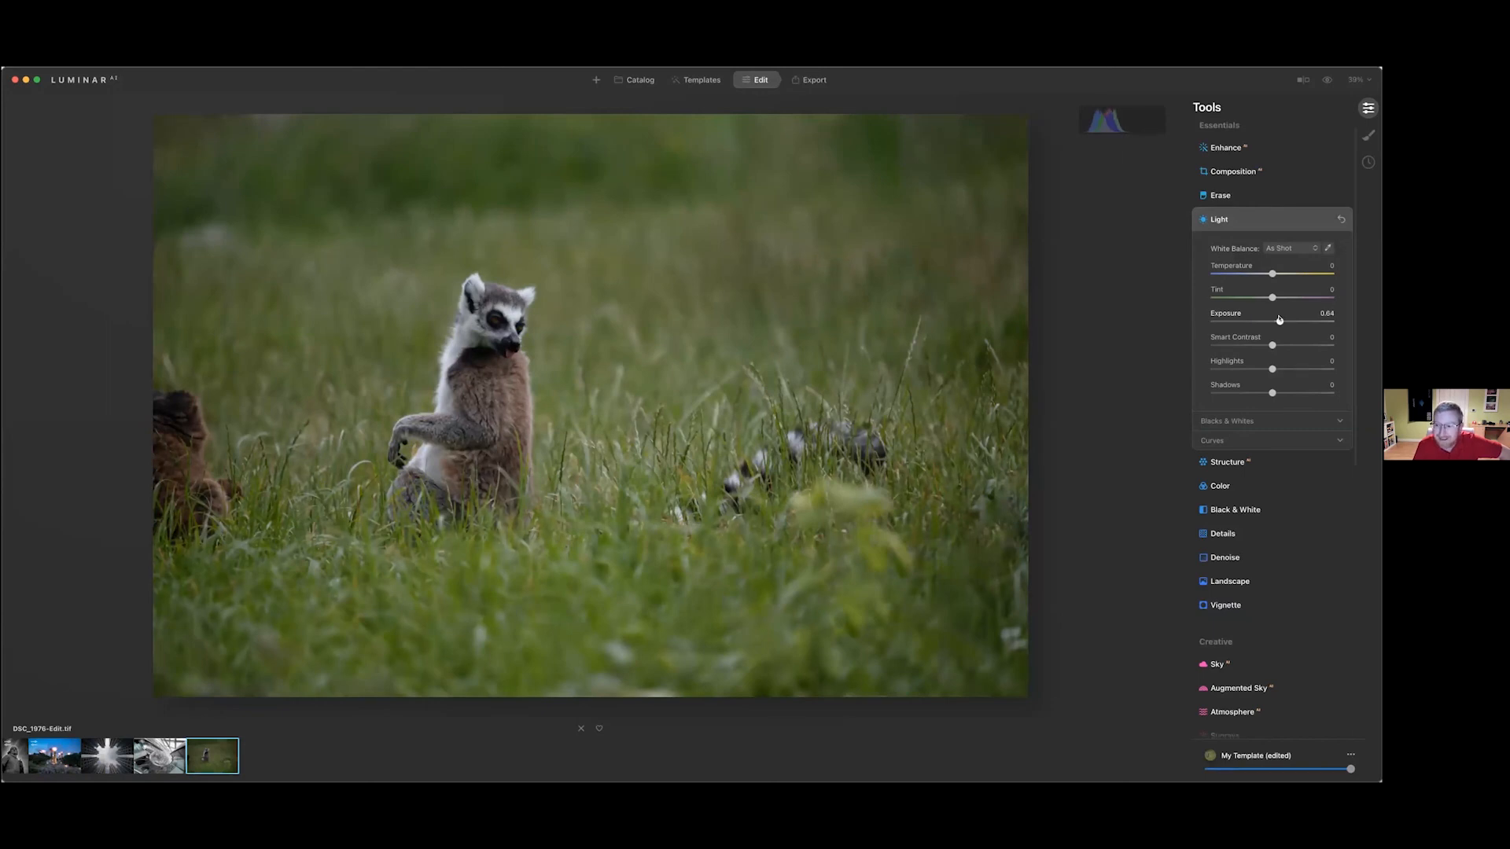
left_click_drag(1279, 318, 1280, 318)
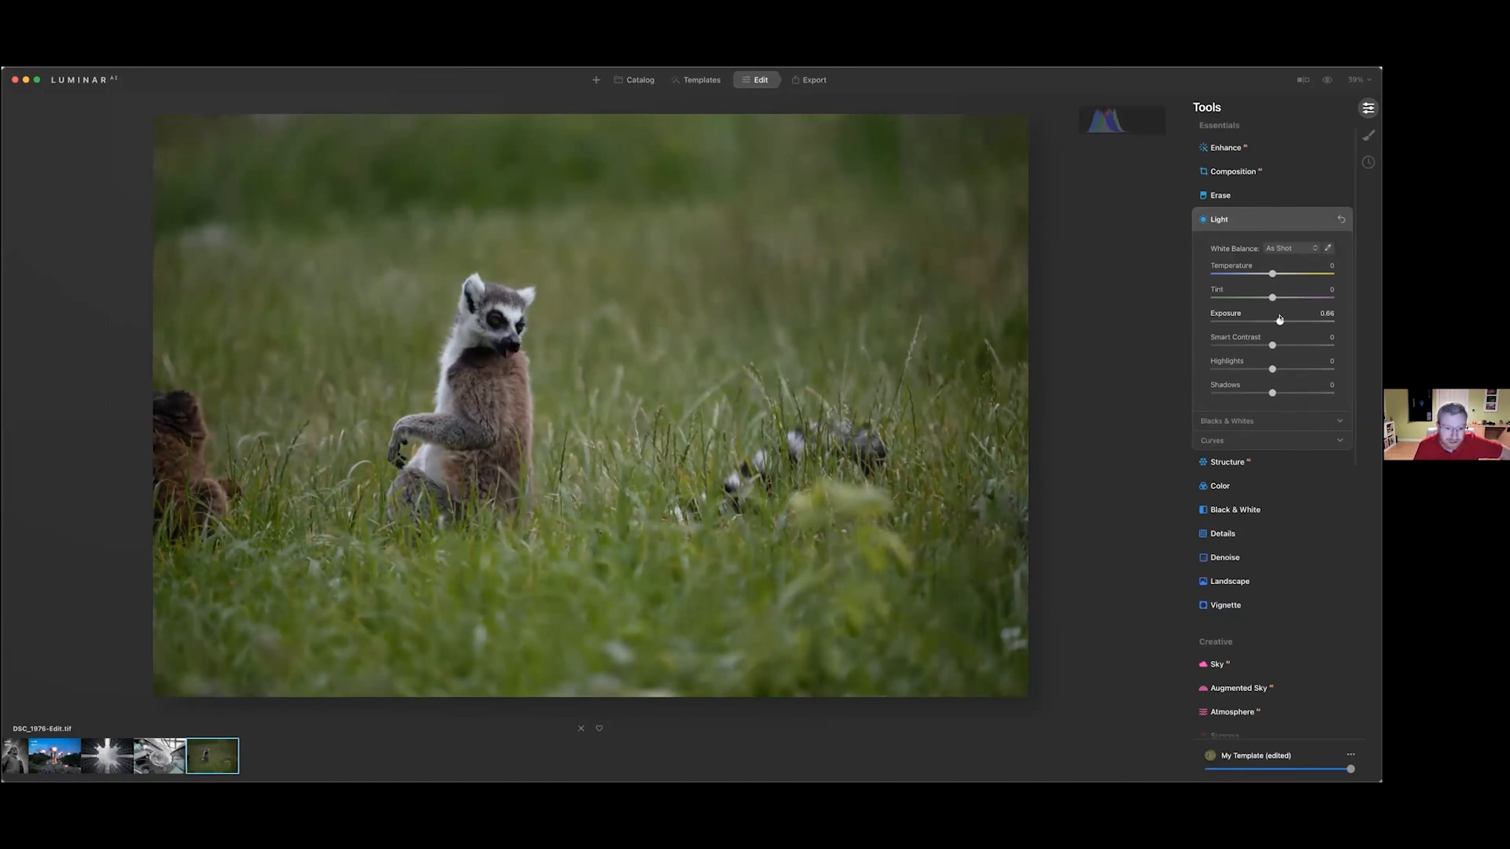
Crop the lemur photo at the Original ratio to cut out the dark animal at its left edge
left_click(1233, 171)
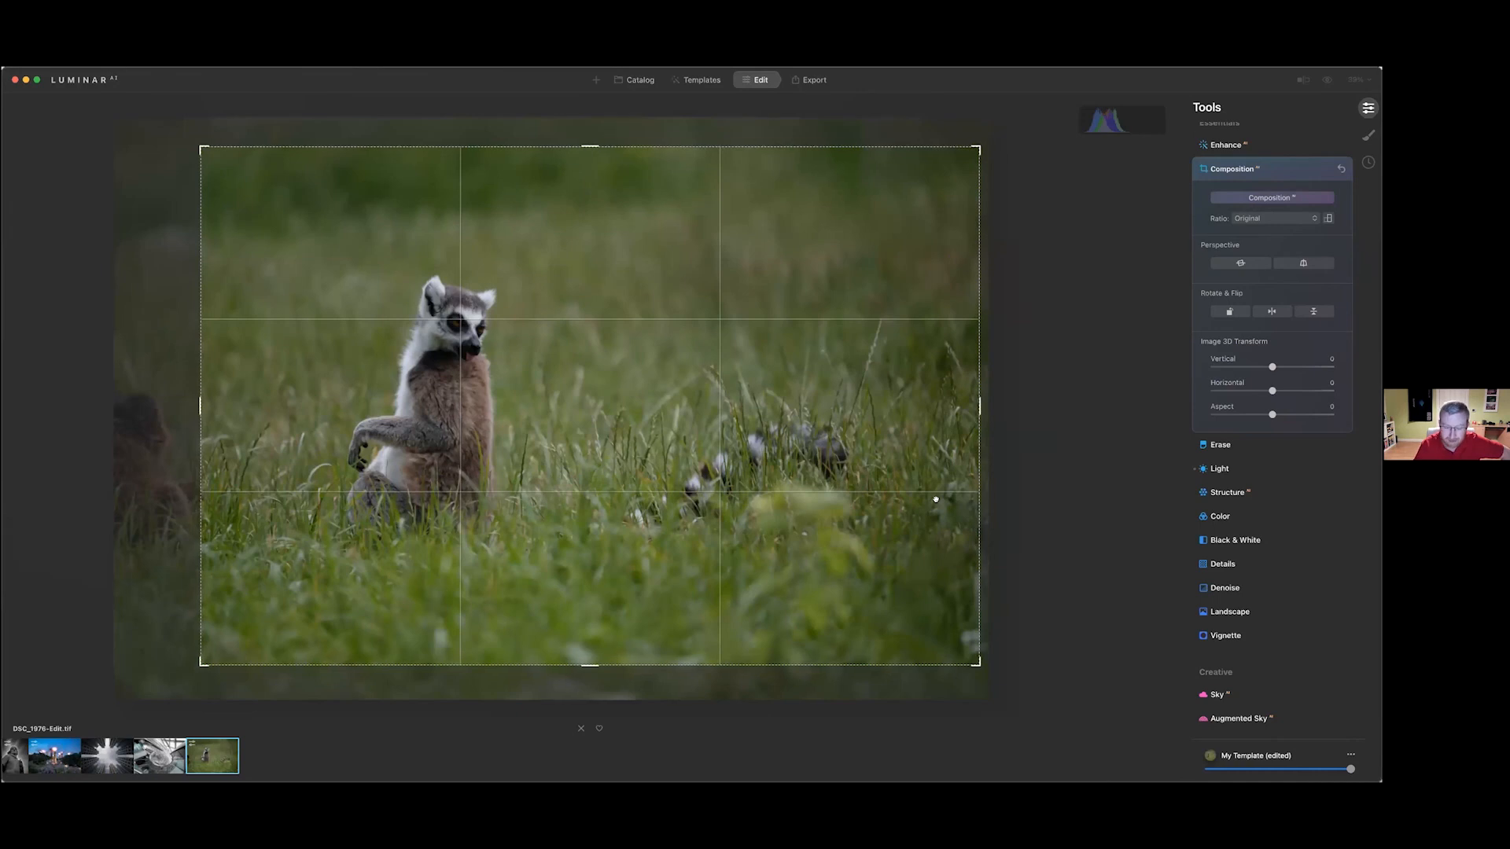
key("Return")
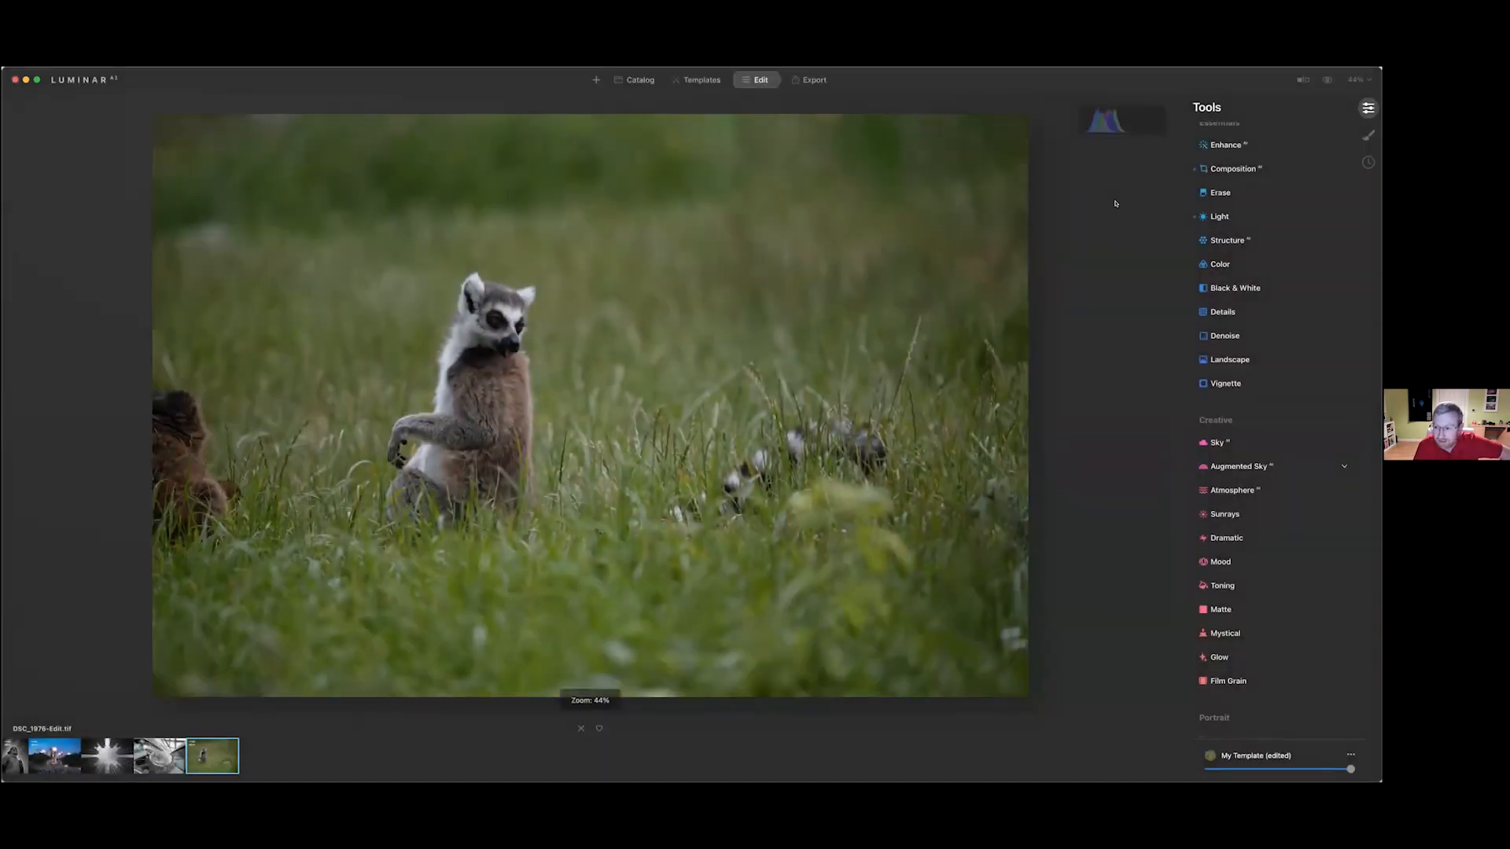
Soften the lemur photo's detail with a Structure Amount of -100
left_click(1238, 241)
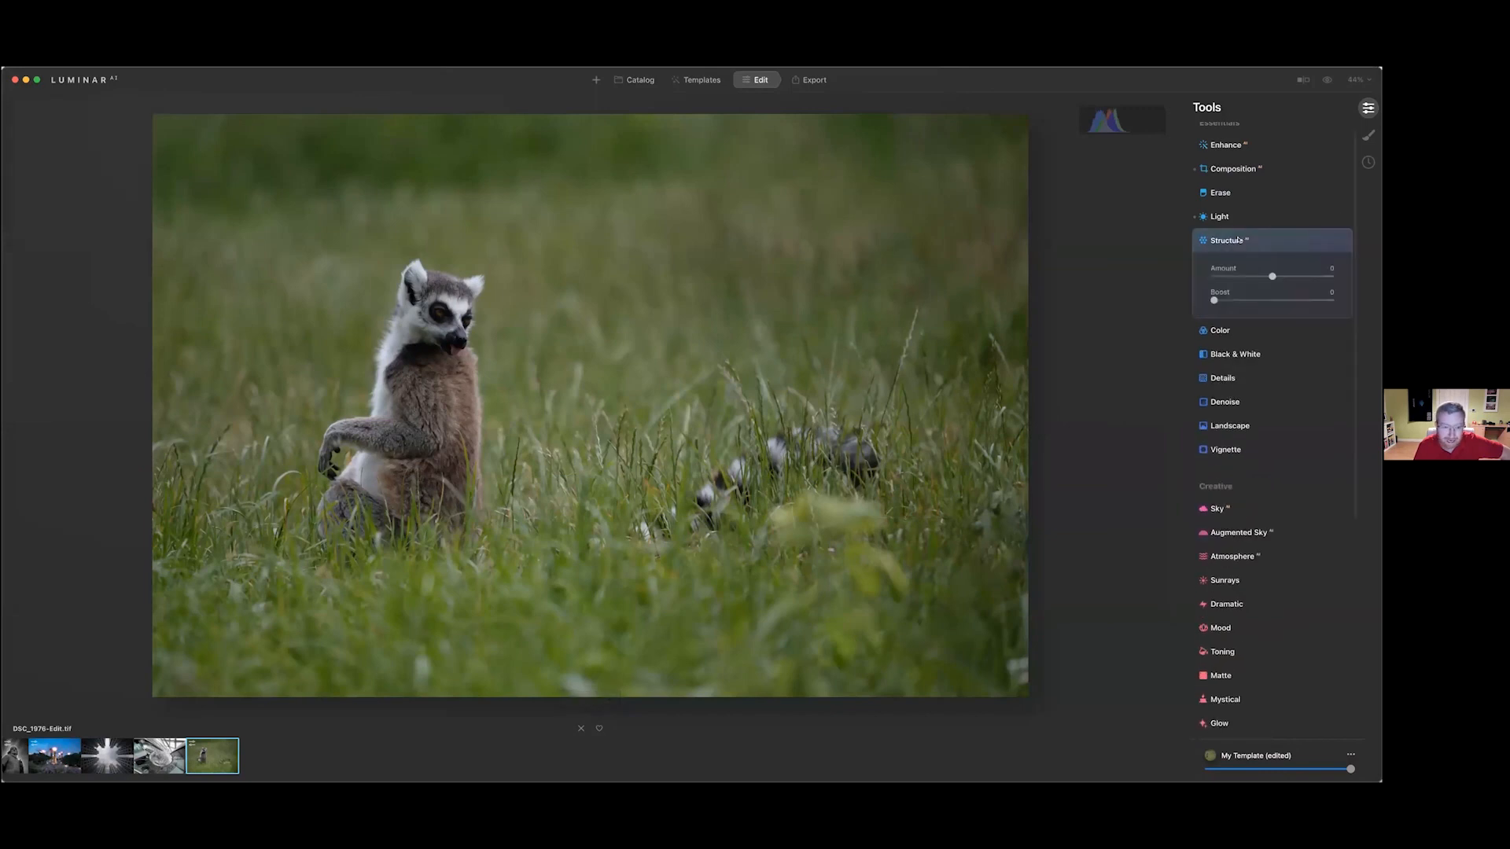
scroll(1240, 274, "down", 1)
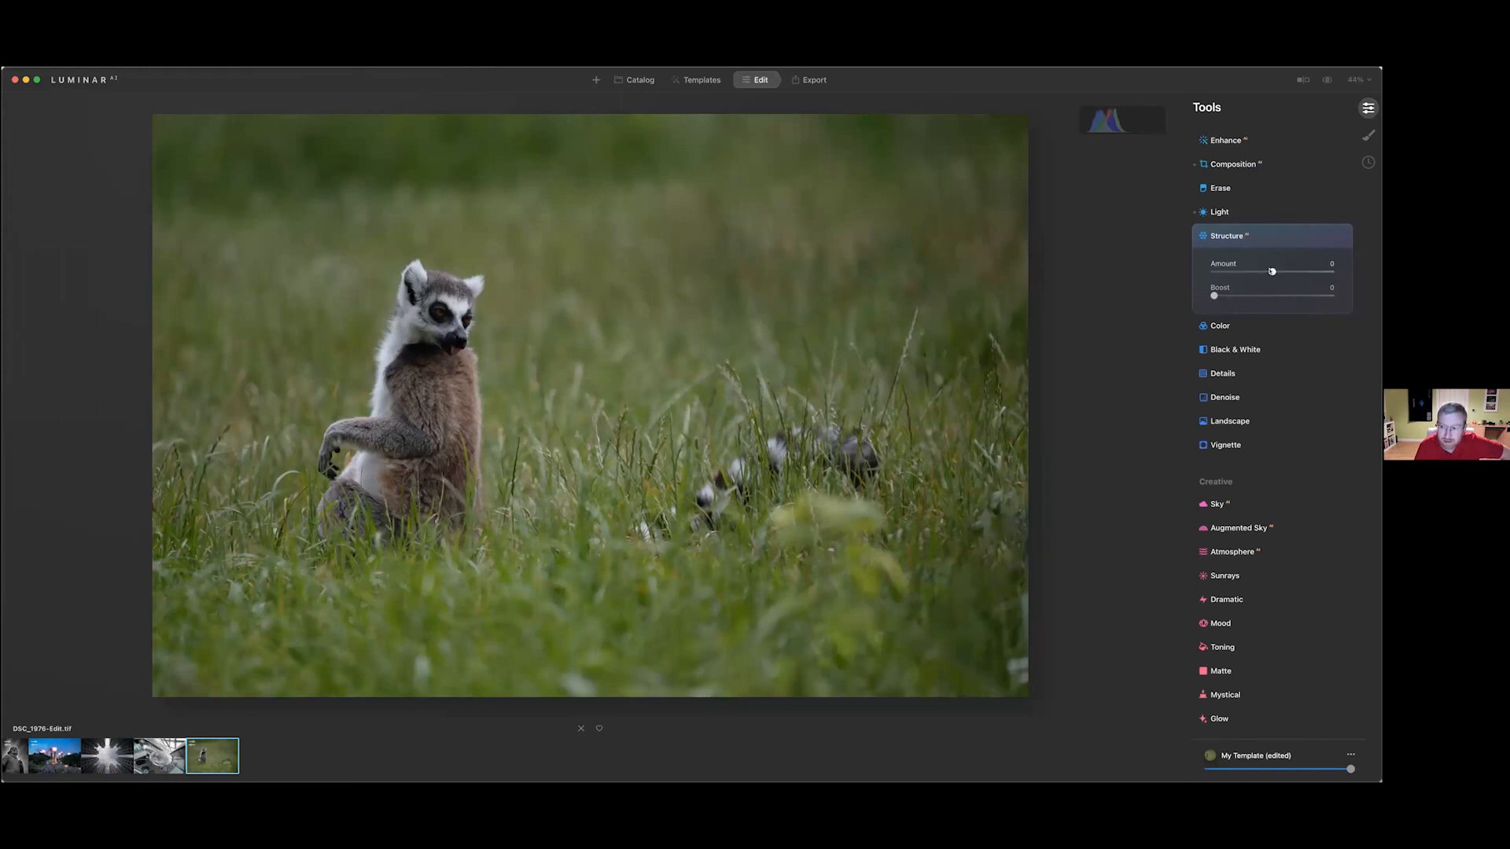
left_click_drag(1272, 271, 1194, 272)
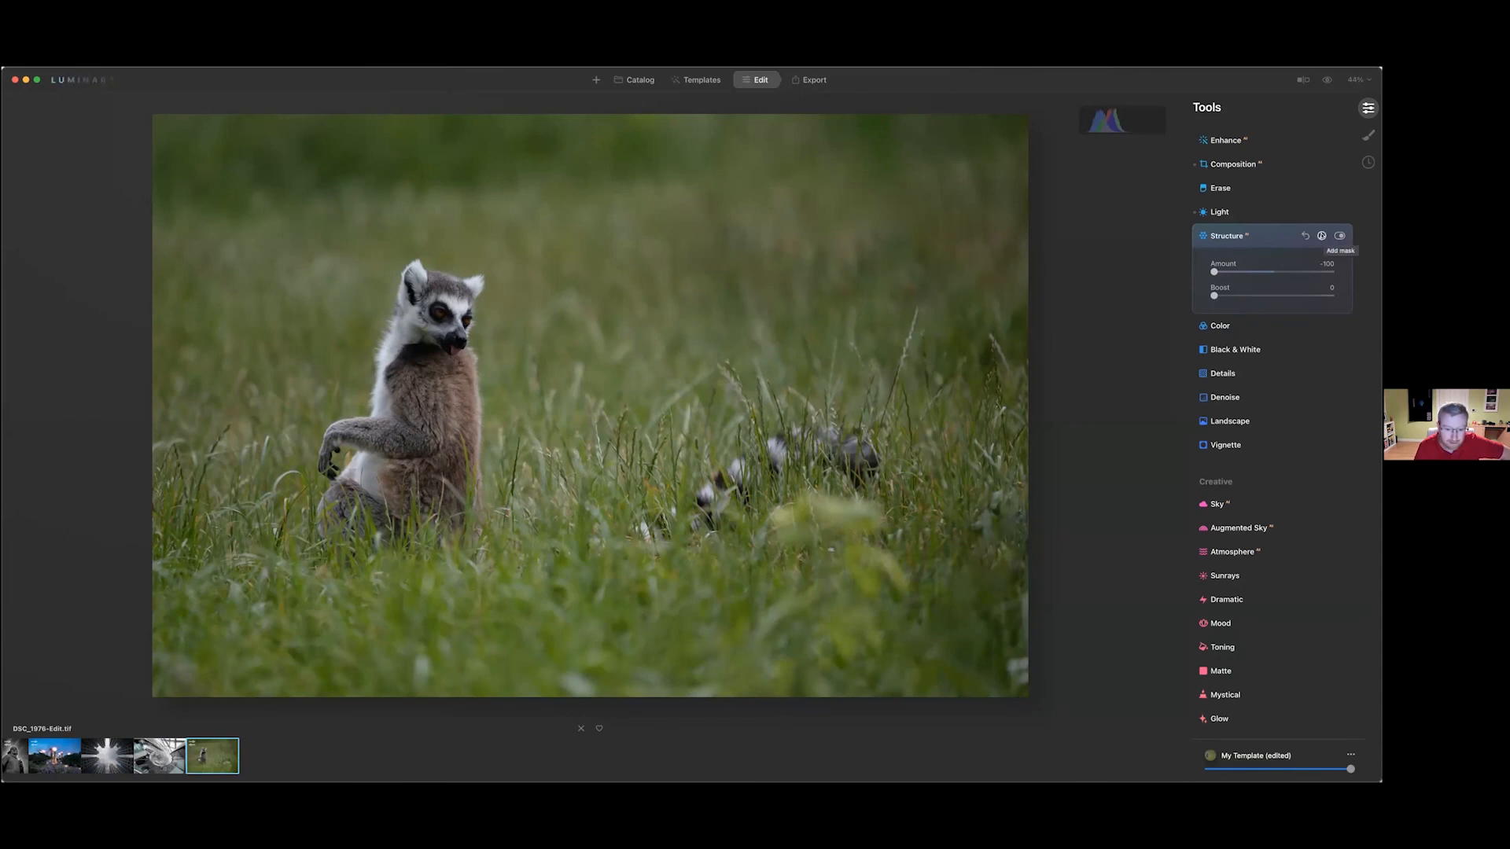
Restrict the Structure effect with a radial mask centred on the lemur's body and wide enough to surround the whole animal
left_click(1321, 236)
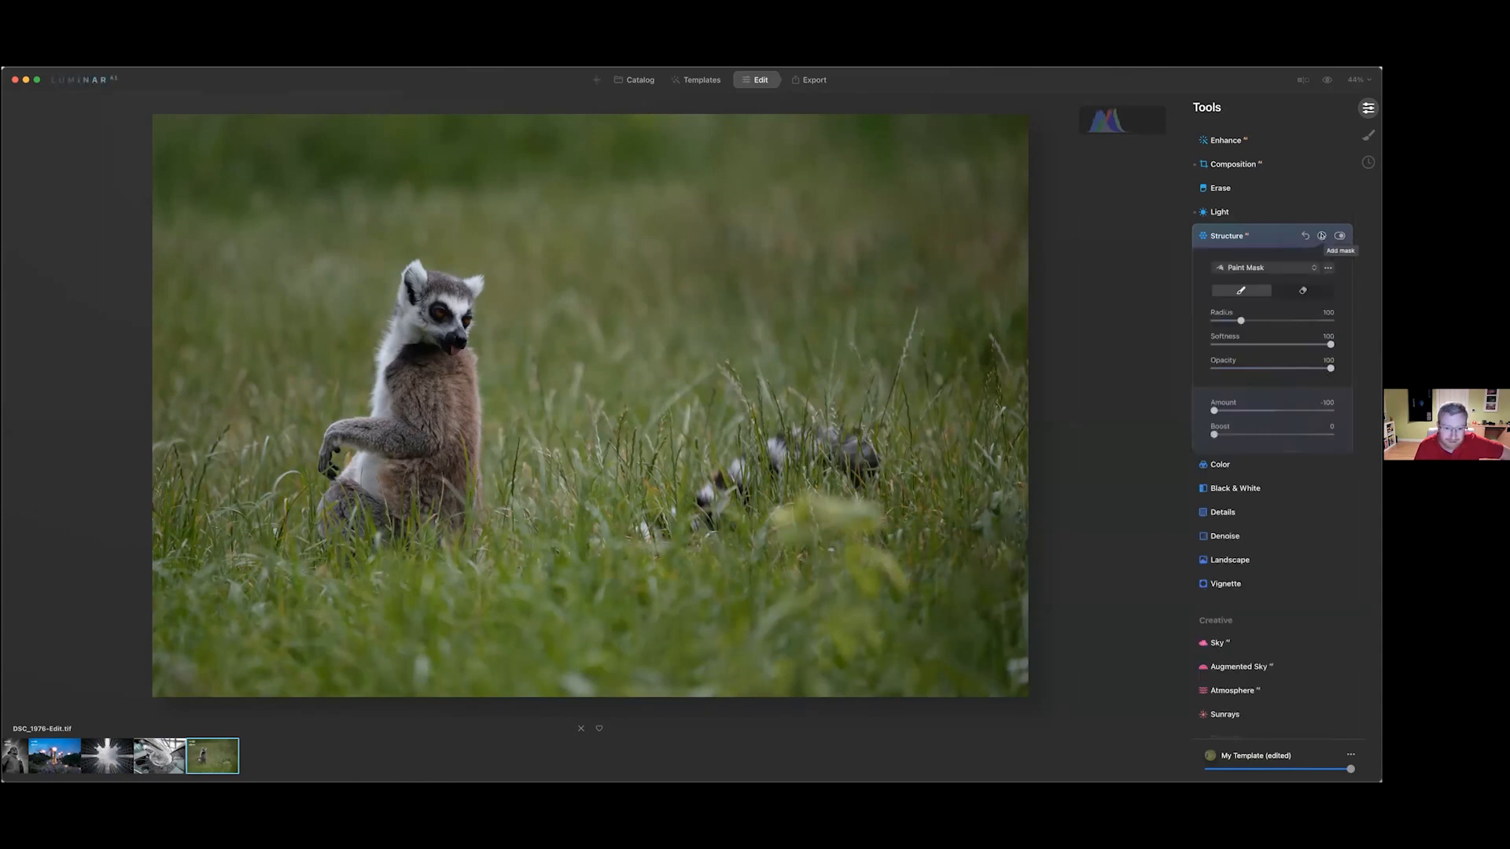
left_click(1263, 269)
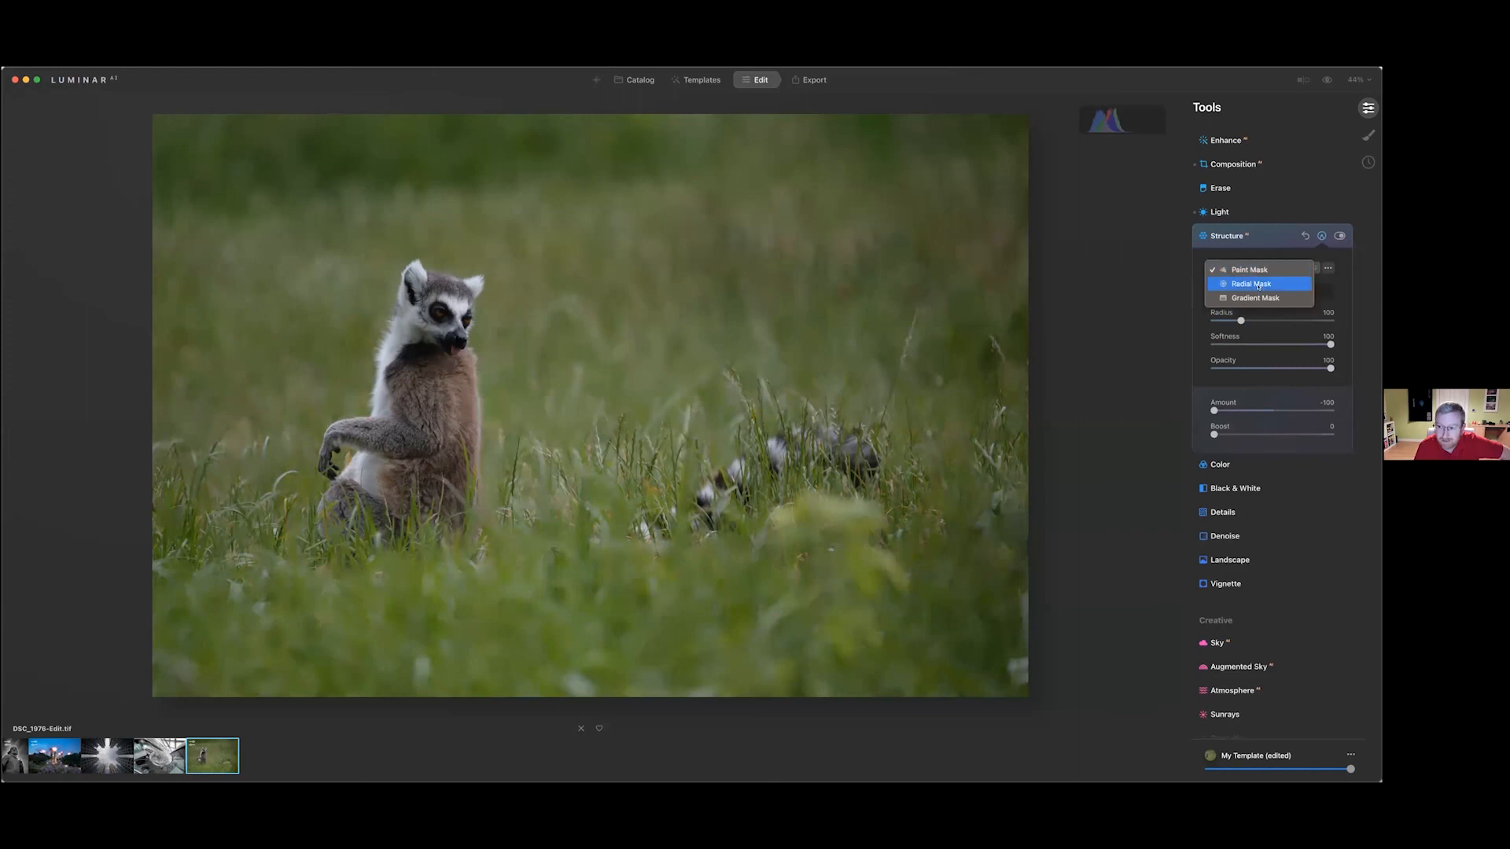
left_click(1257, 285)
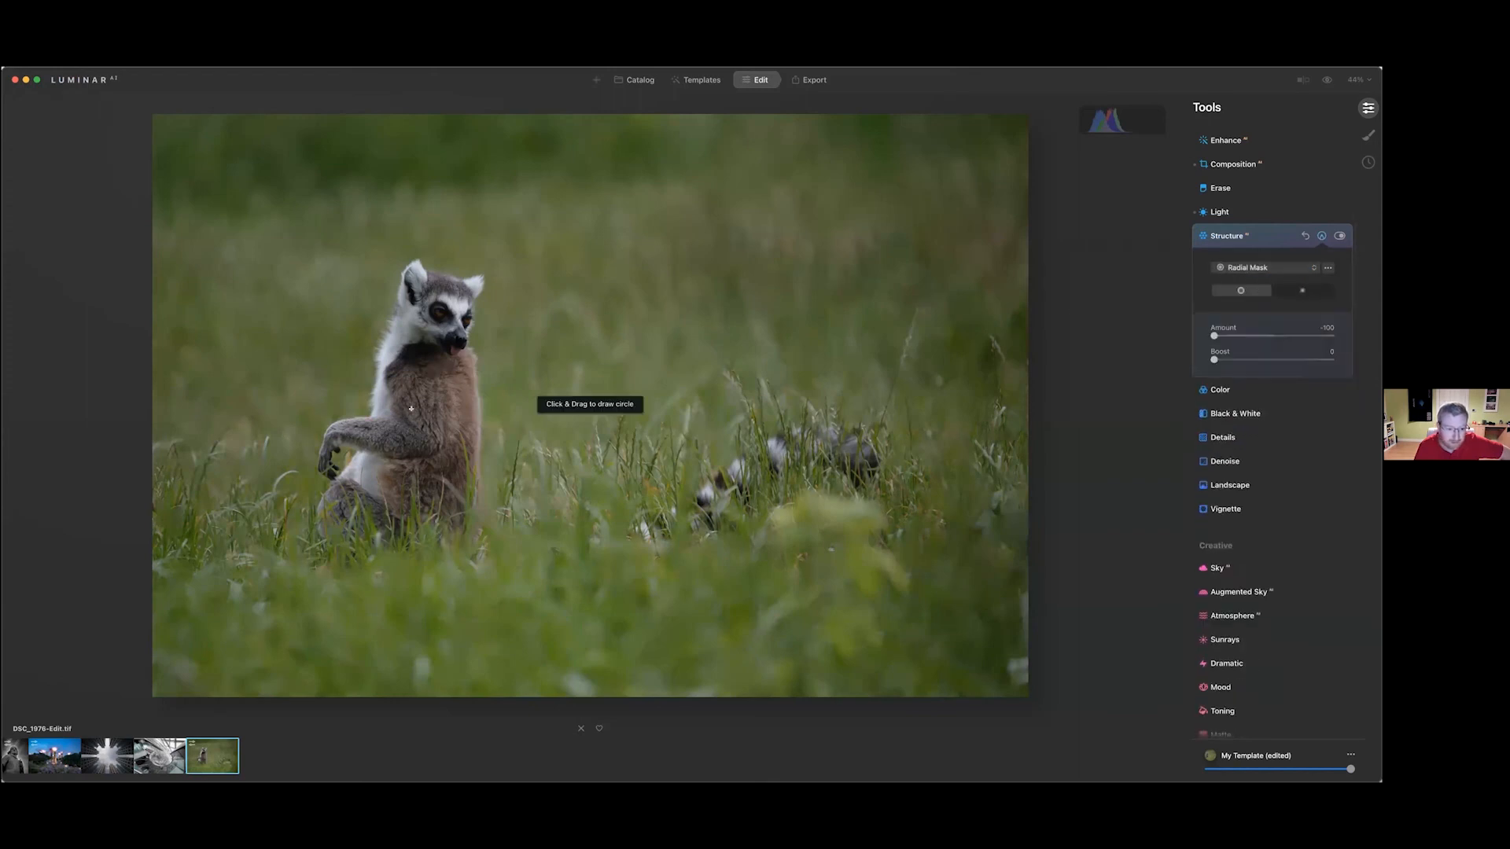
mouse_move(412, 413)
left_mouse_down()
mouse_move(512, 499)
mouse_move(503, 488)
left_mouse_up()
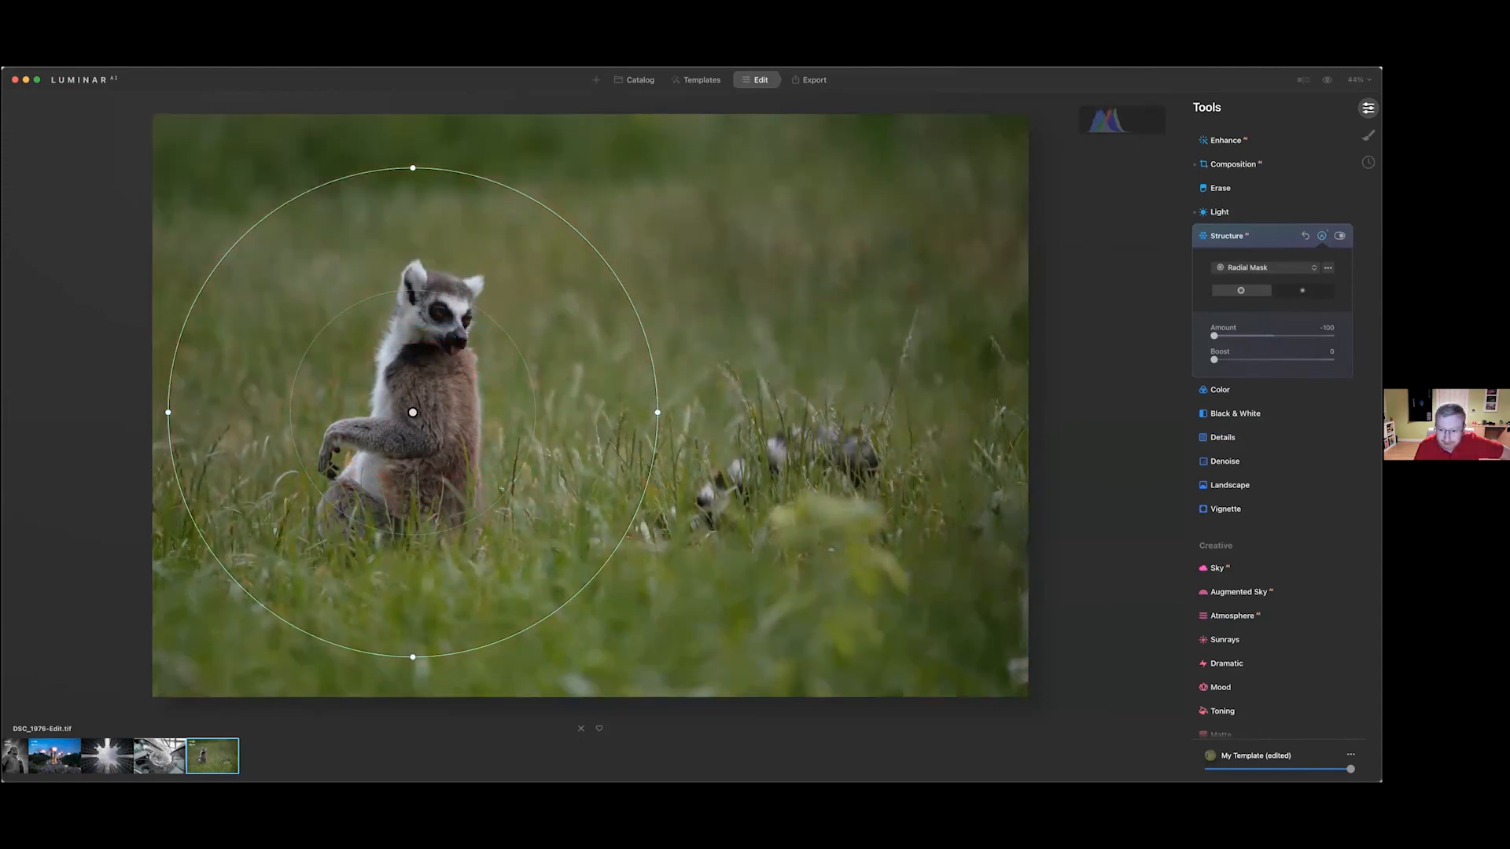
left_click(1323, 236)
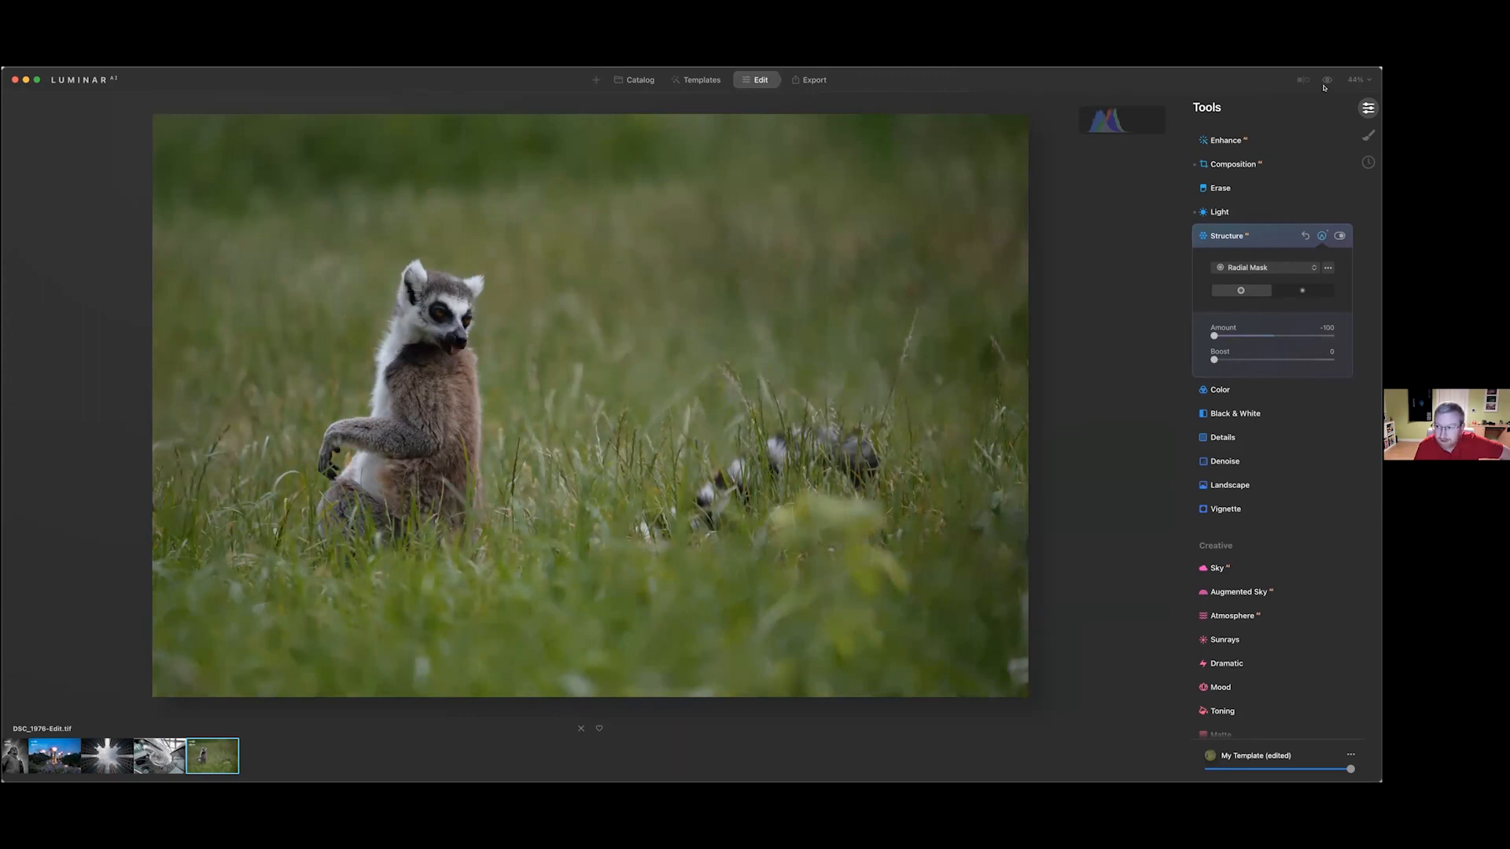
Compare the lemur photo with its original and with the Structure effect switched off and on again
left_click_drag(1327, 81, 1327, 81)
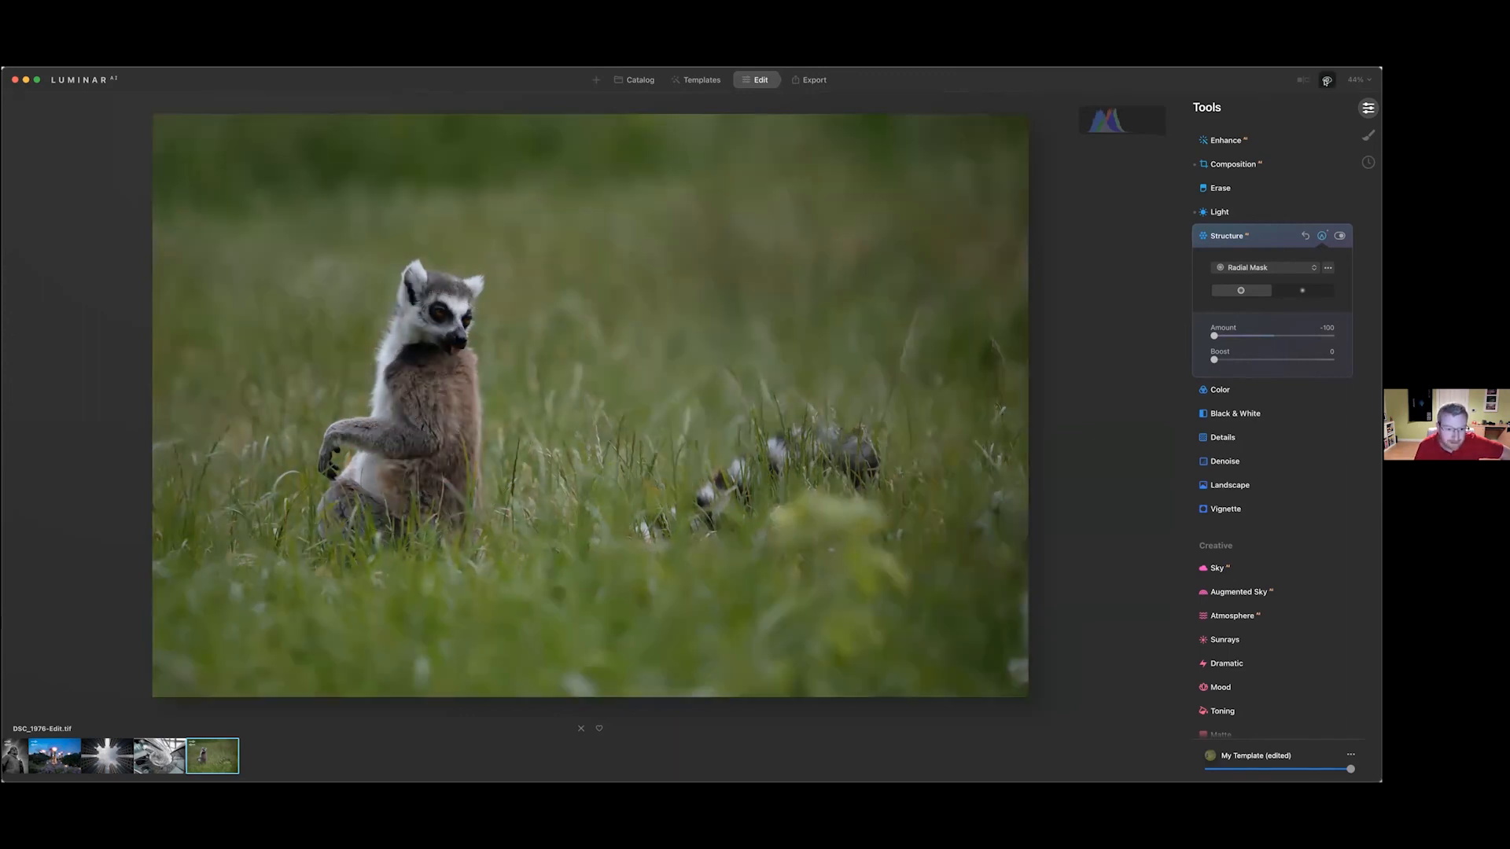
left_click(1339, 236)
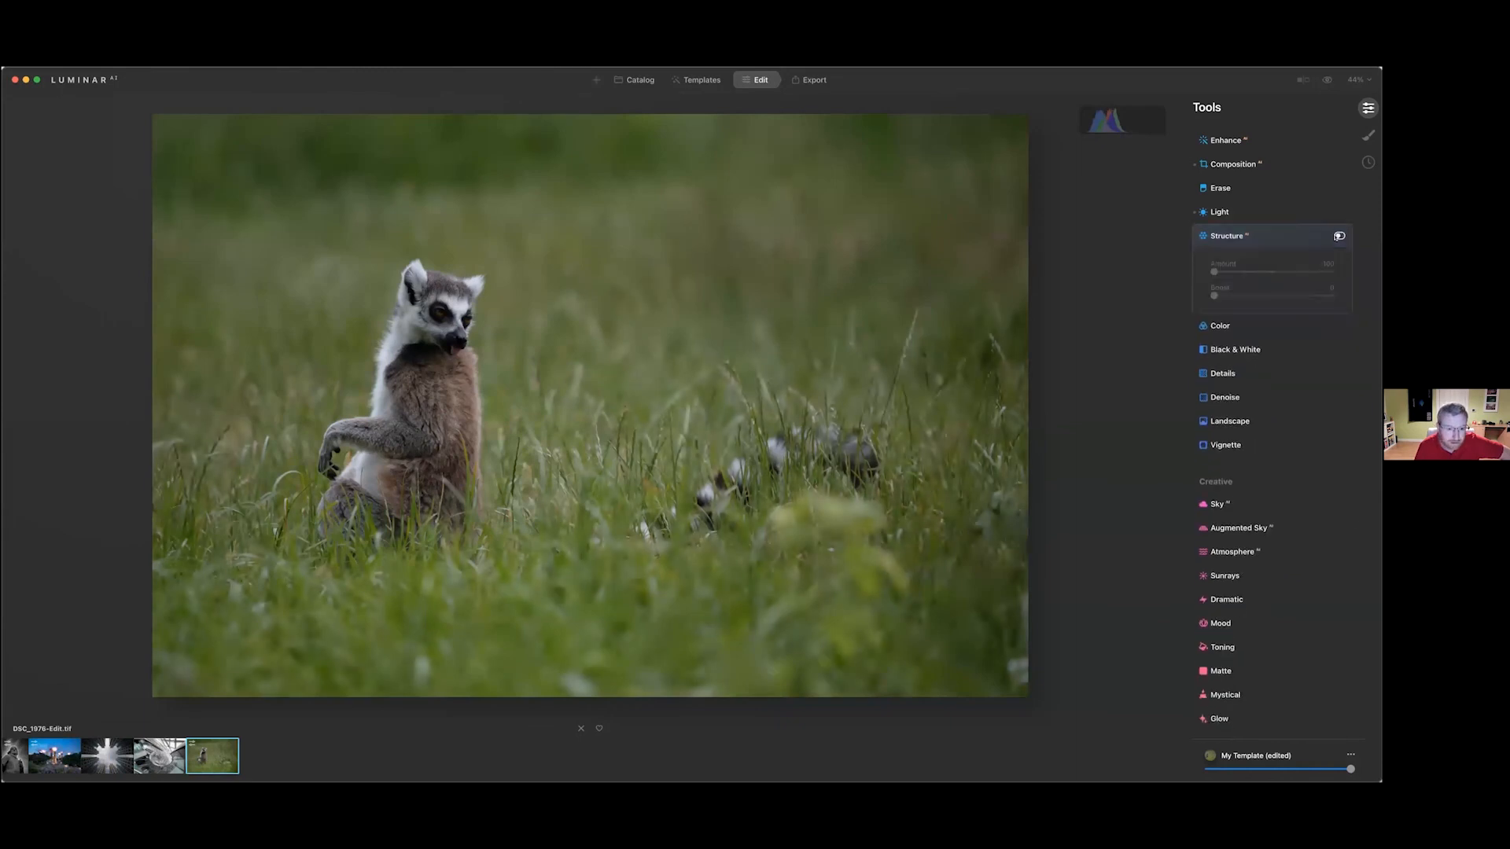
left_click(1339, 236)
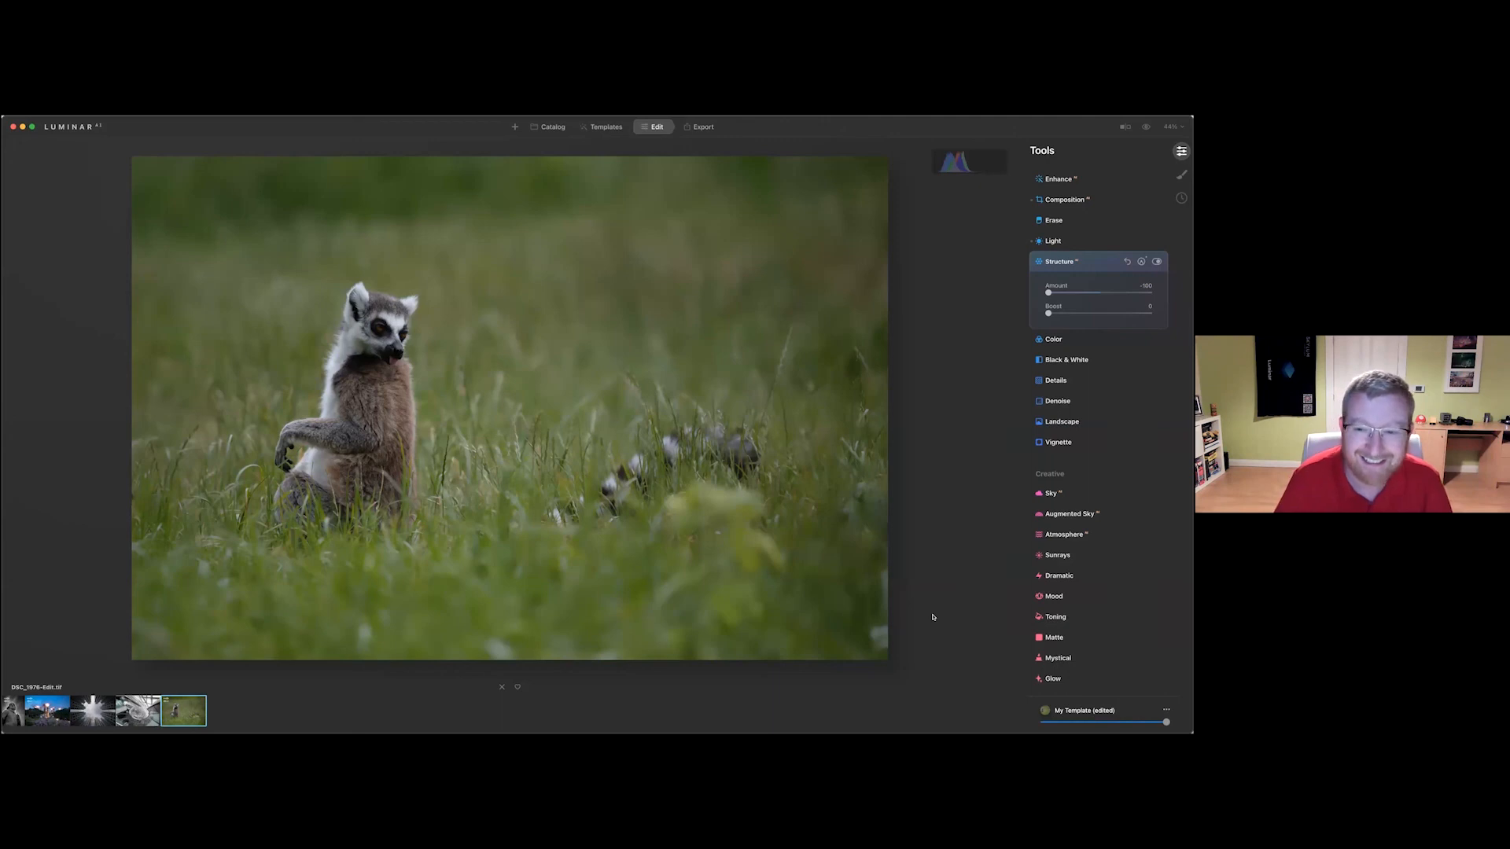
Add a Basic local mask with a gradient across the foreground grass below the lemur and set its Structure to -100
left_click(1181, 176)
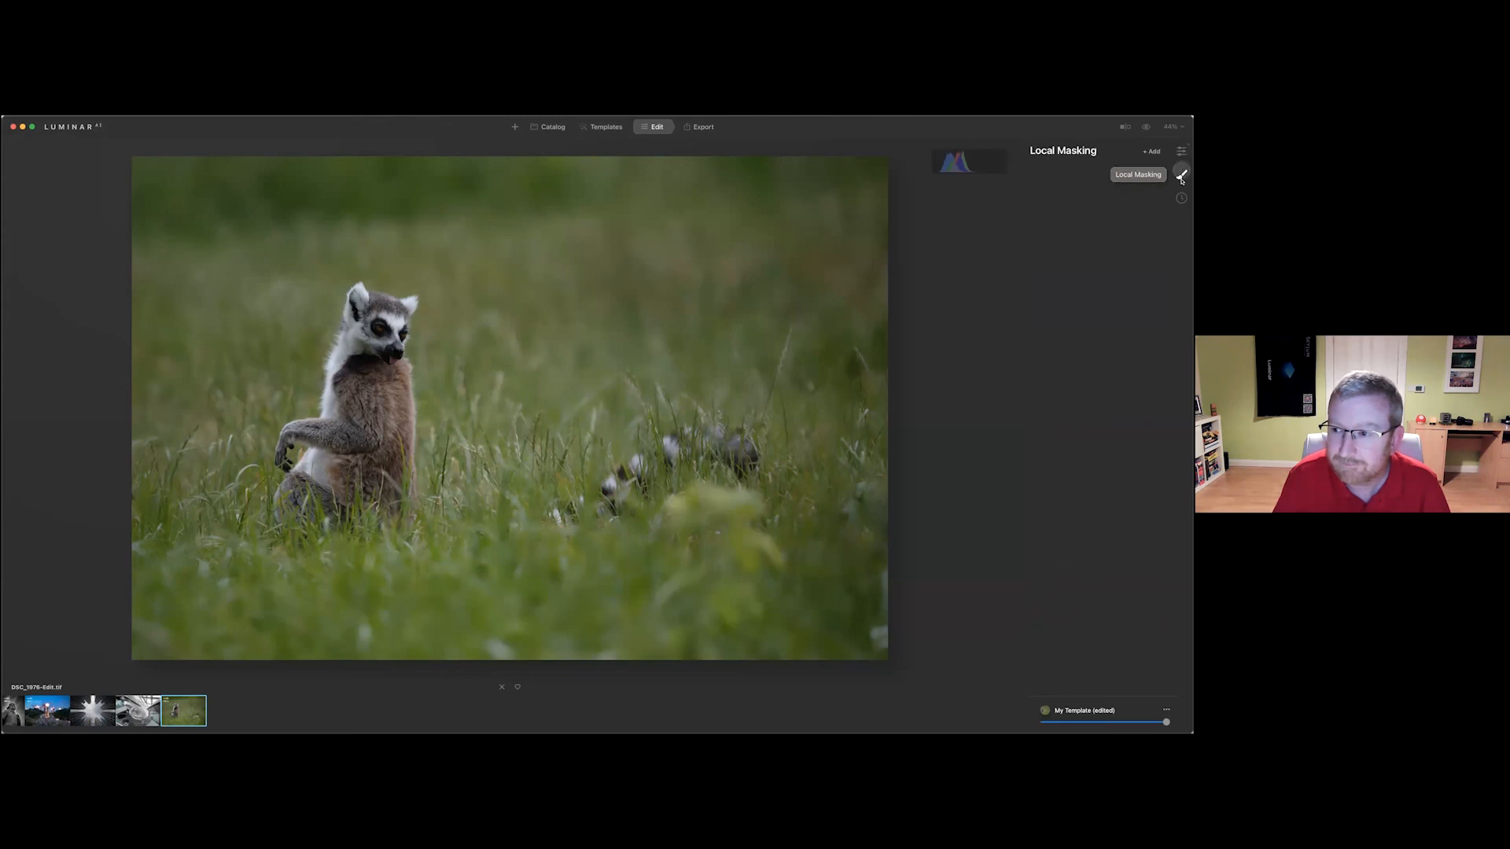
left_click(1153, 151)
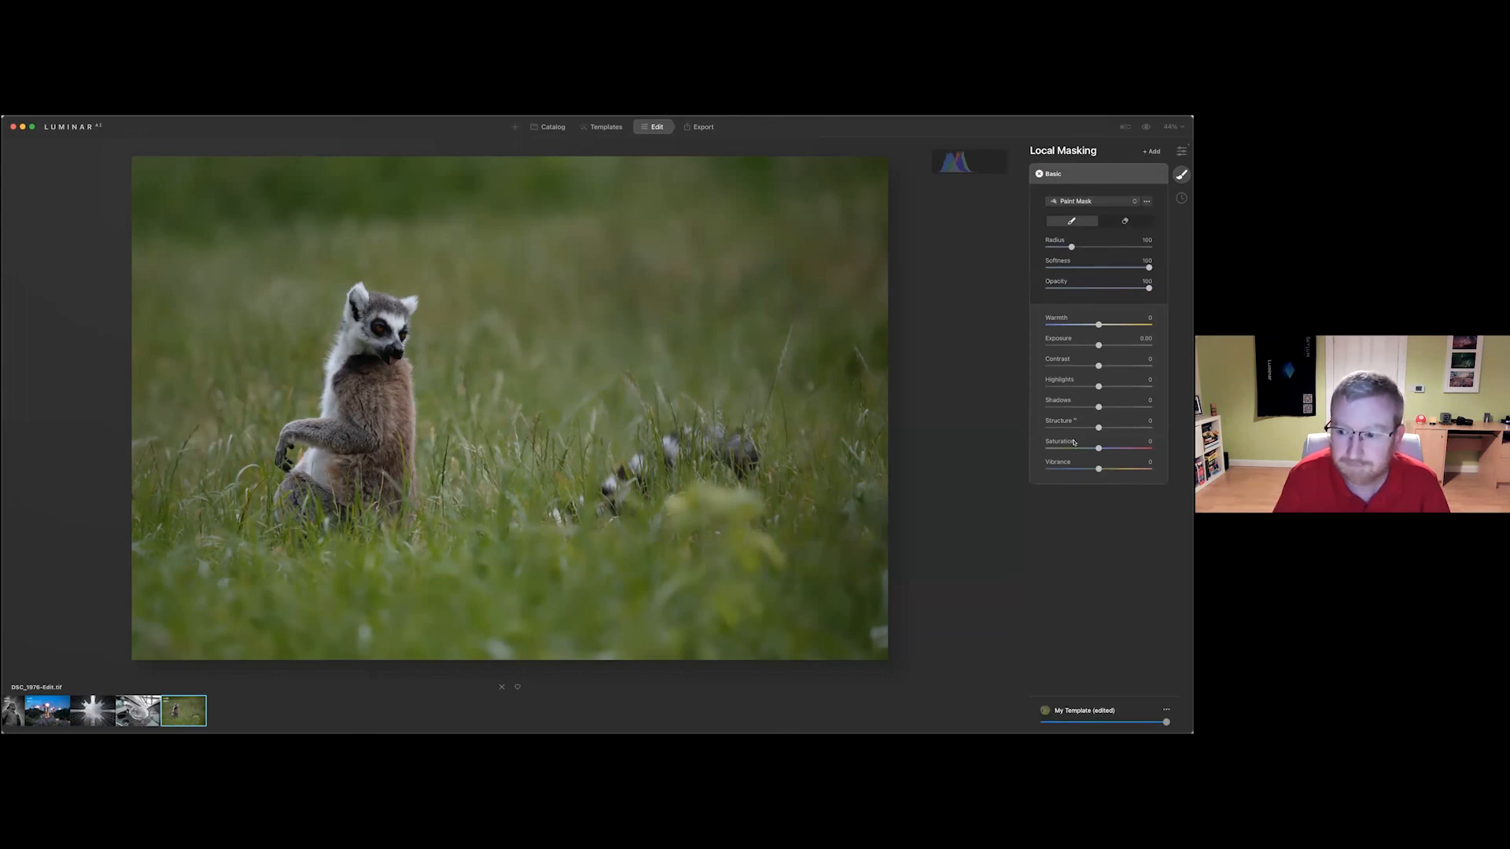
left_click(1093, 201)
left_click(1085, 226)
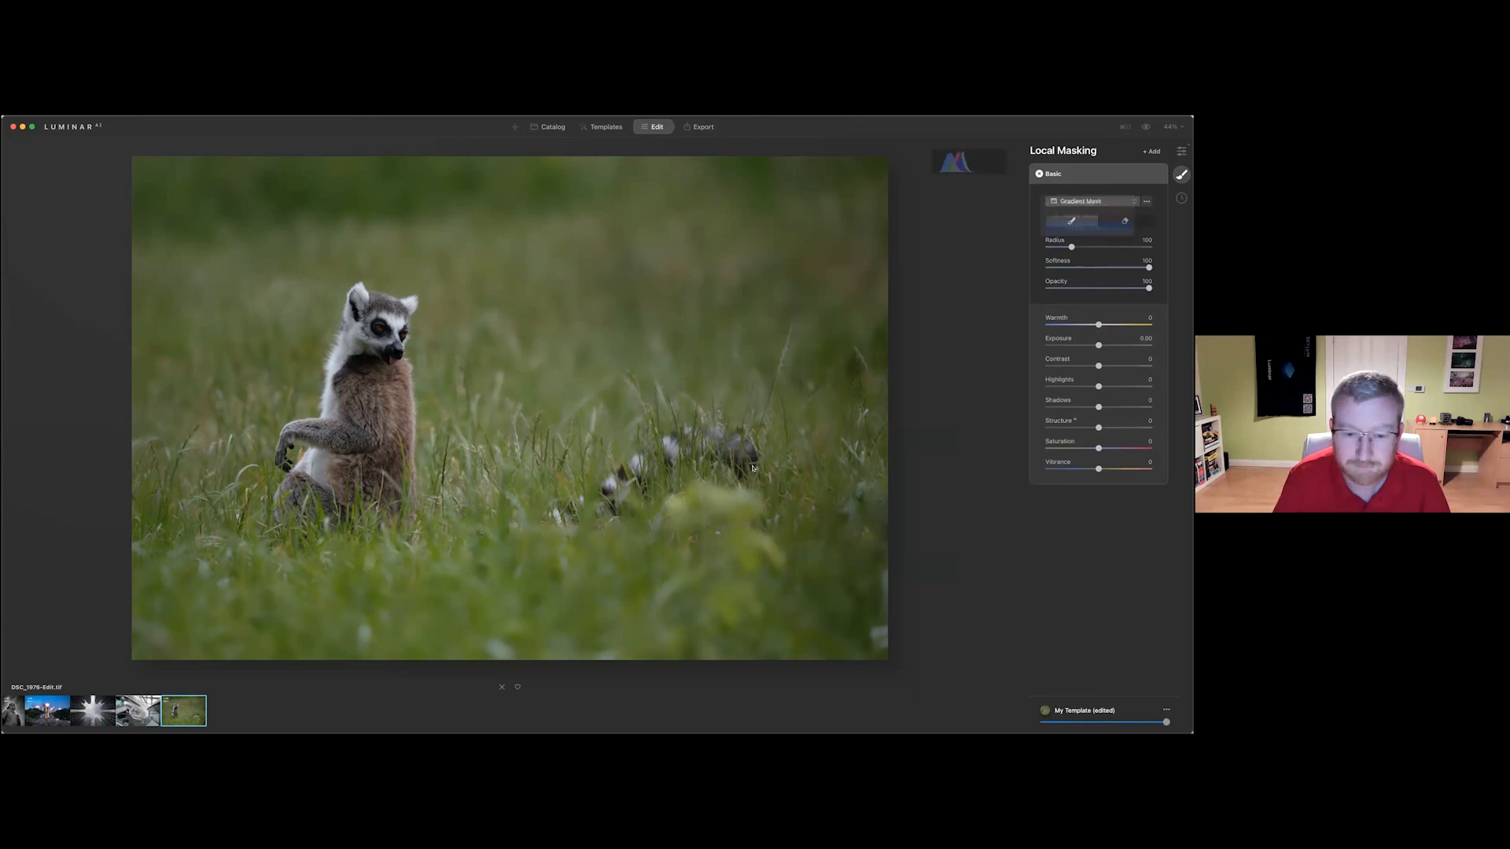
left_click_drag(500, 560, 500, 507)
left_click_drag(1099, 342, 1013, 340)
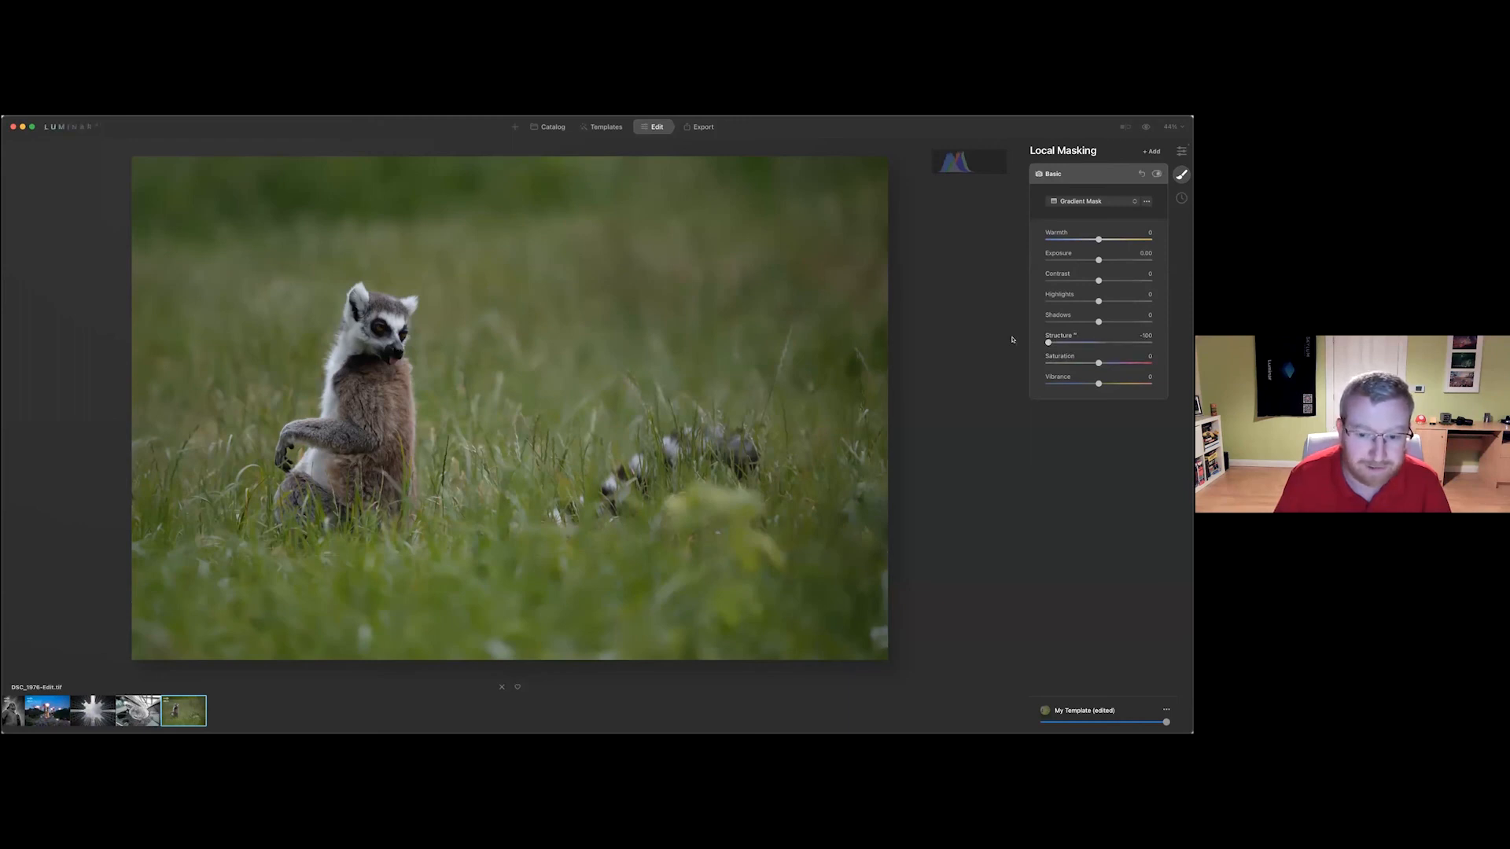